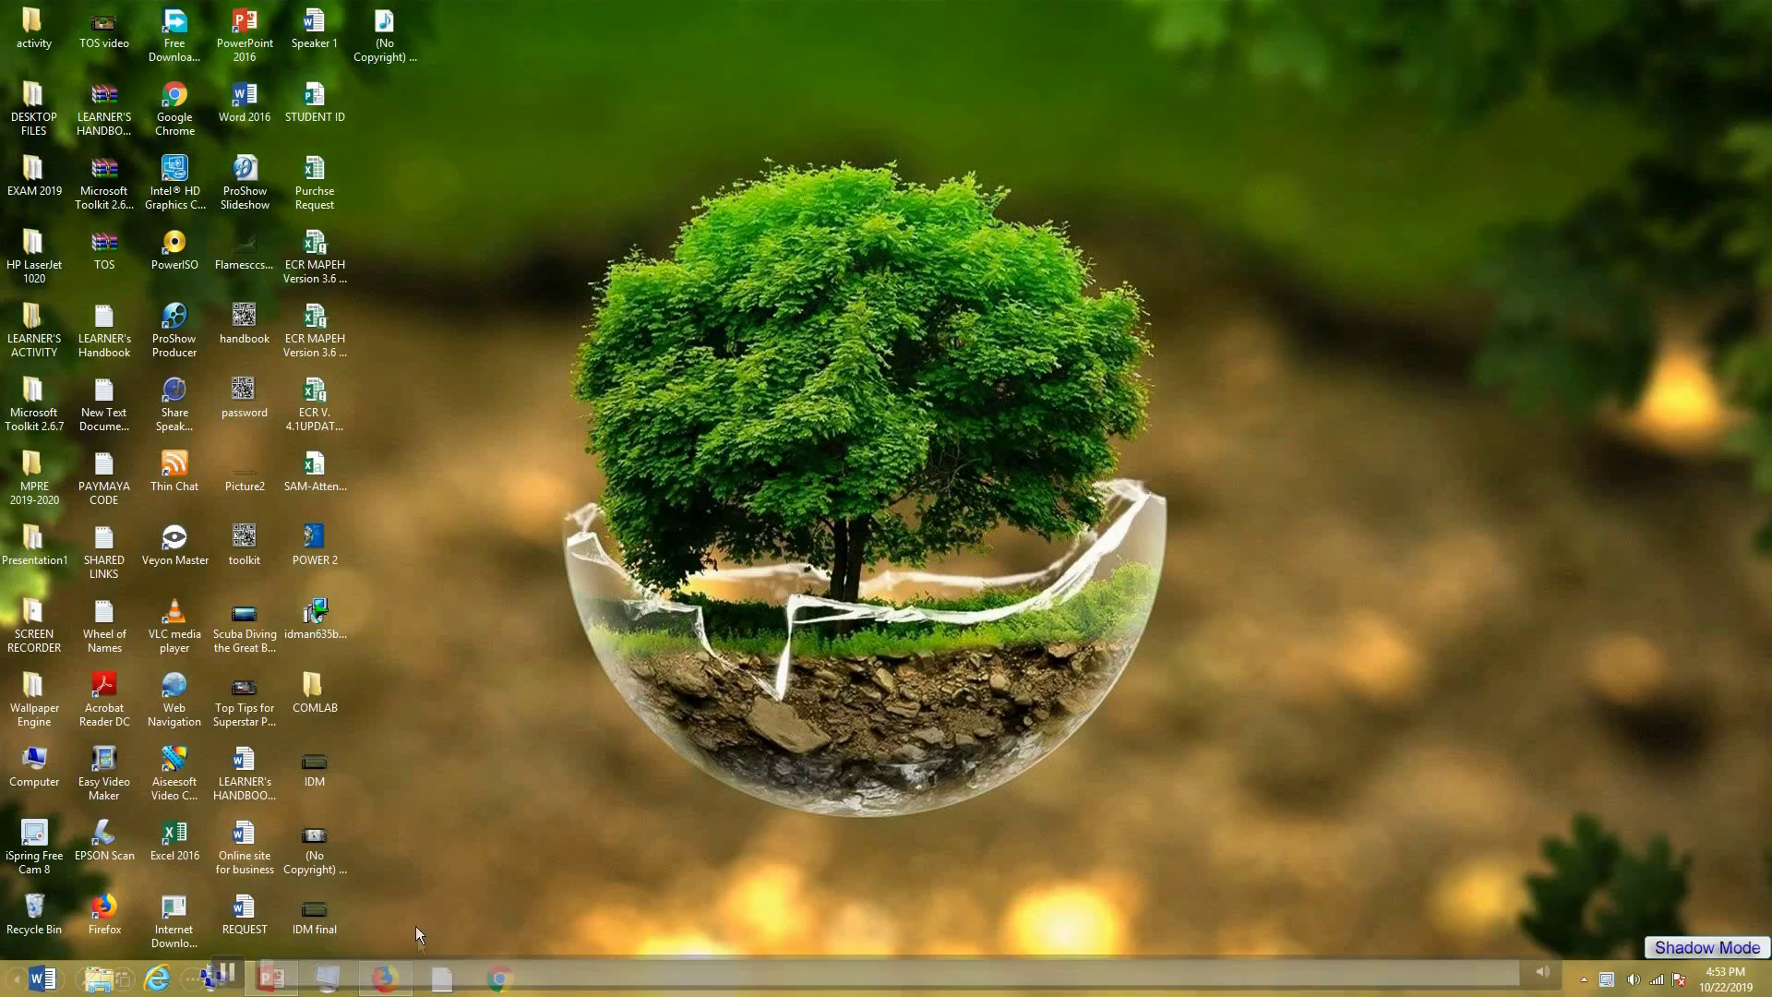
Step: Google 'everything search engine' in Firefox and open the FileHippo result in a new tab
left_click(385, 978)
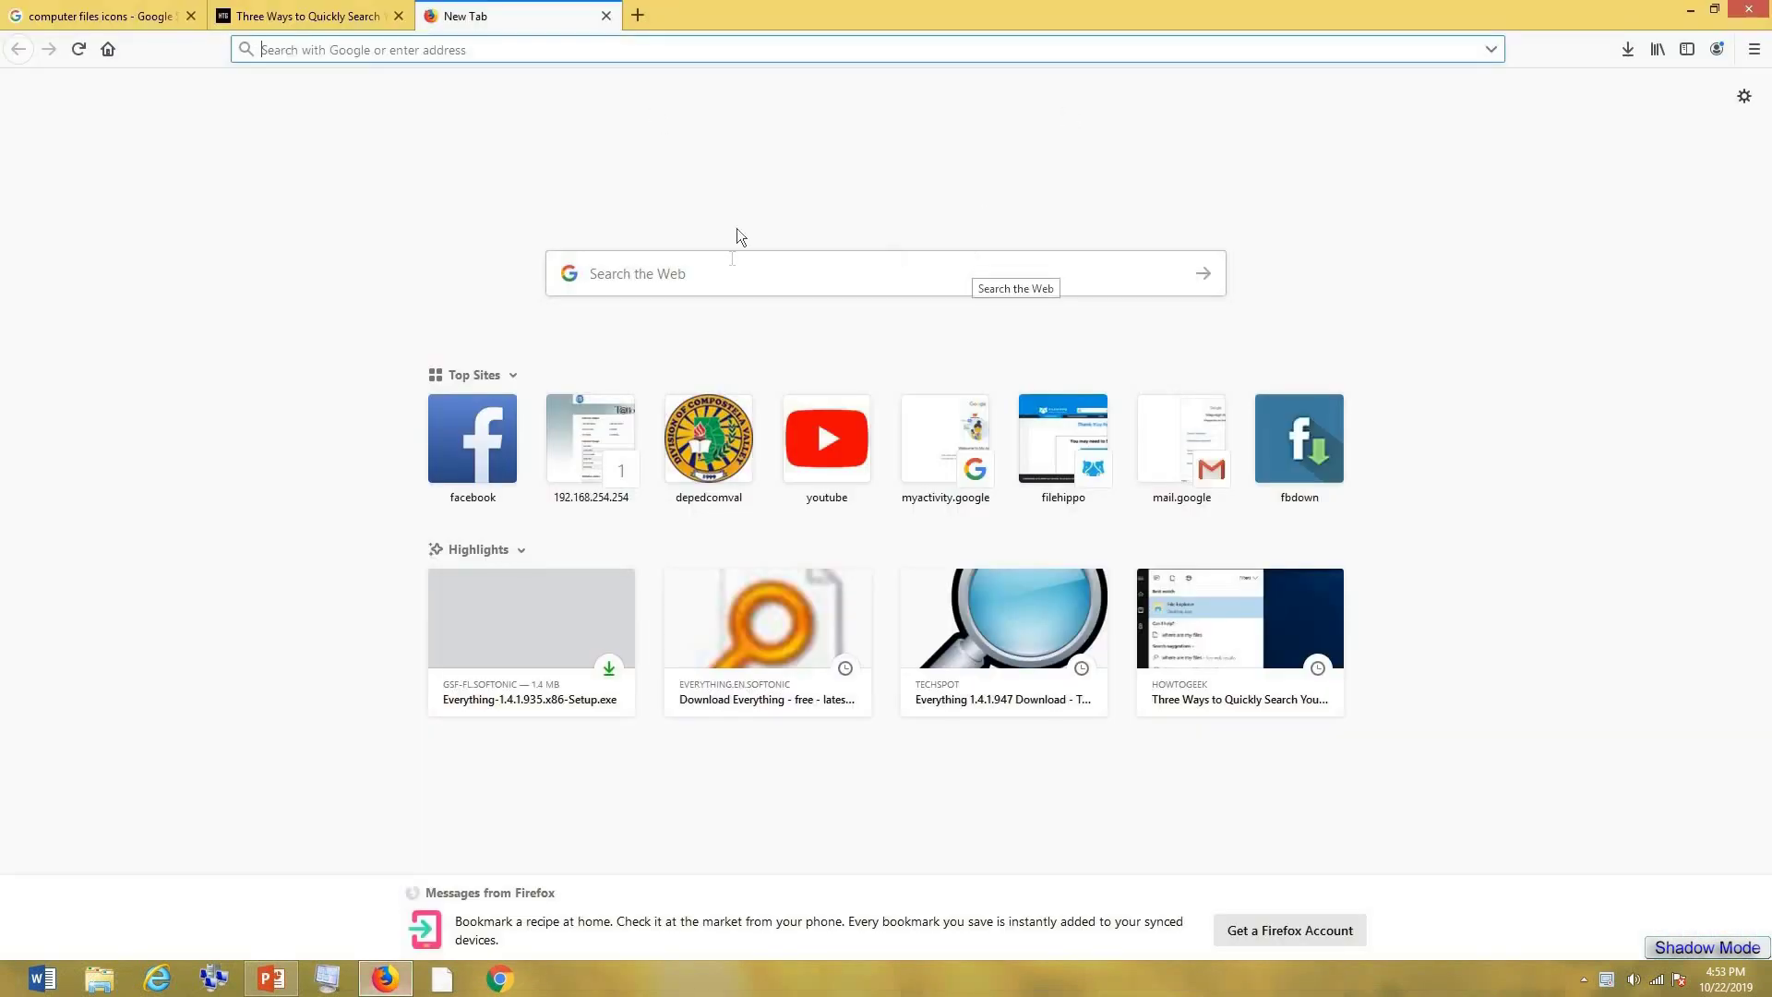
left_click(774, 268)
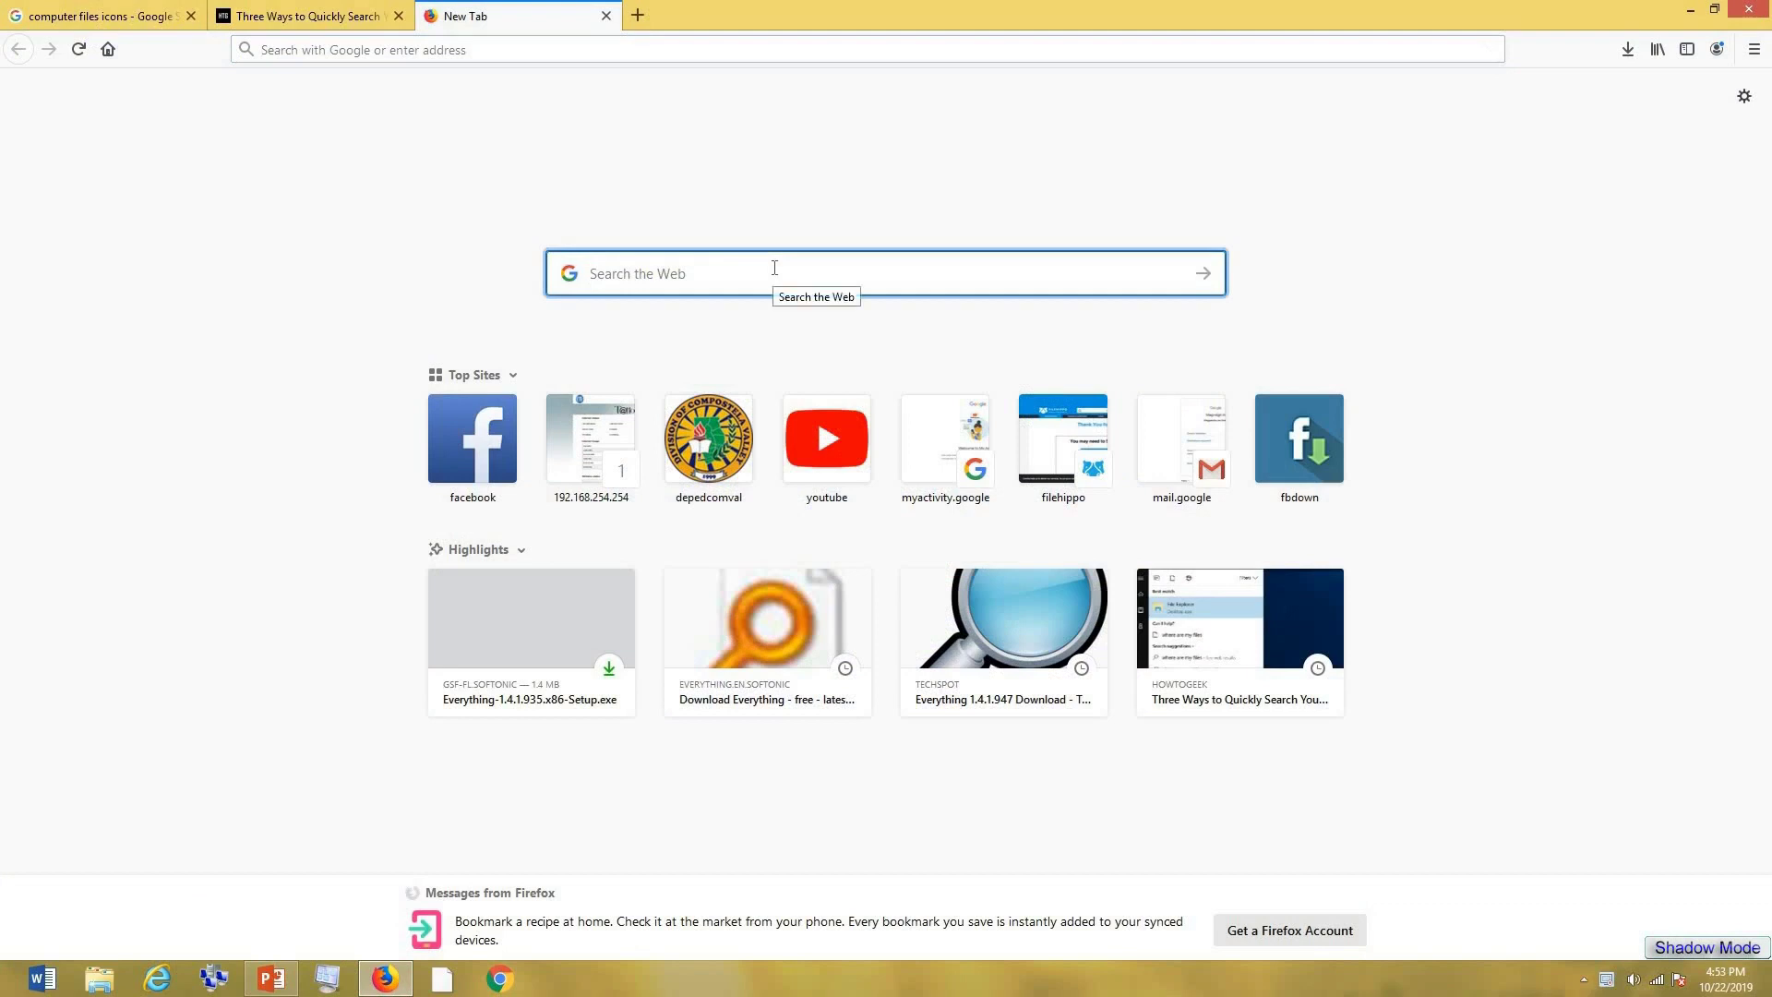
type("everything search engine")
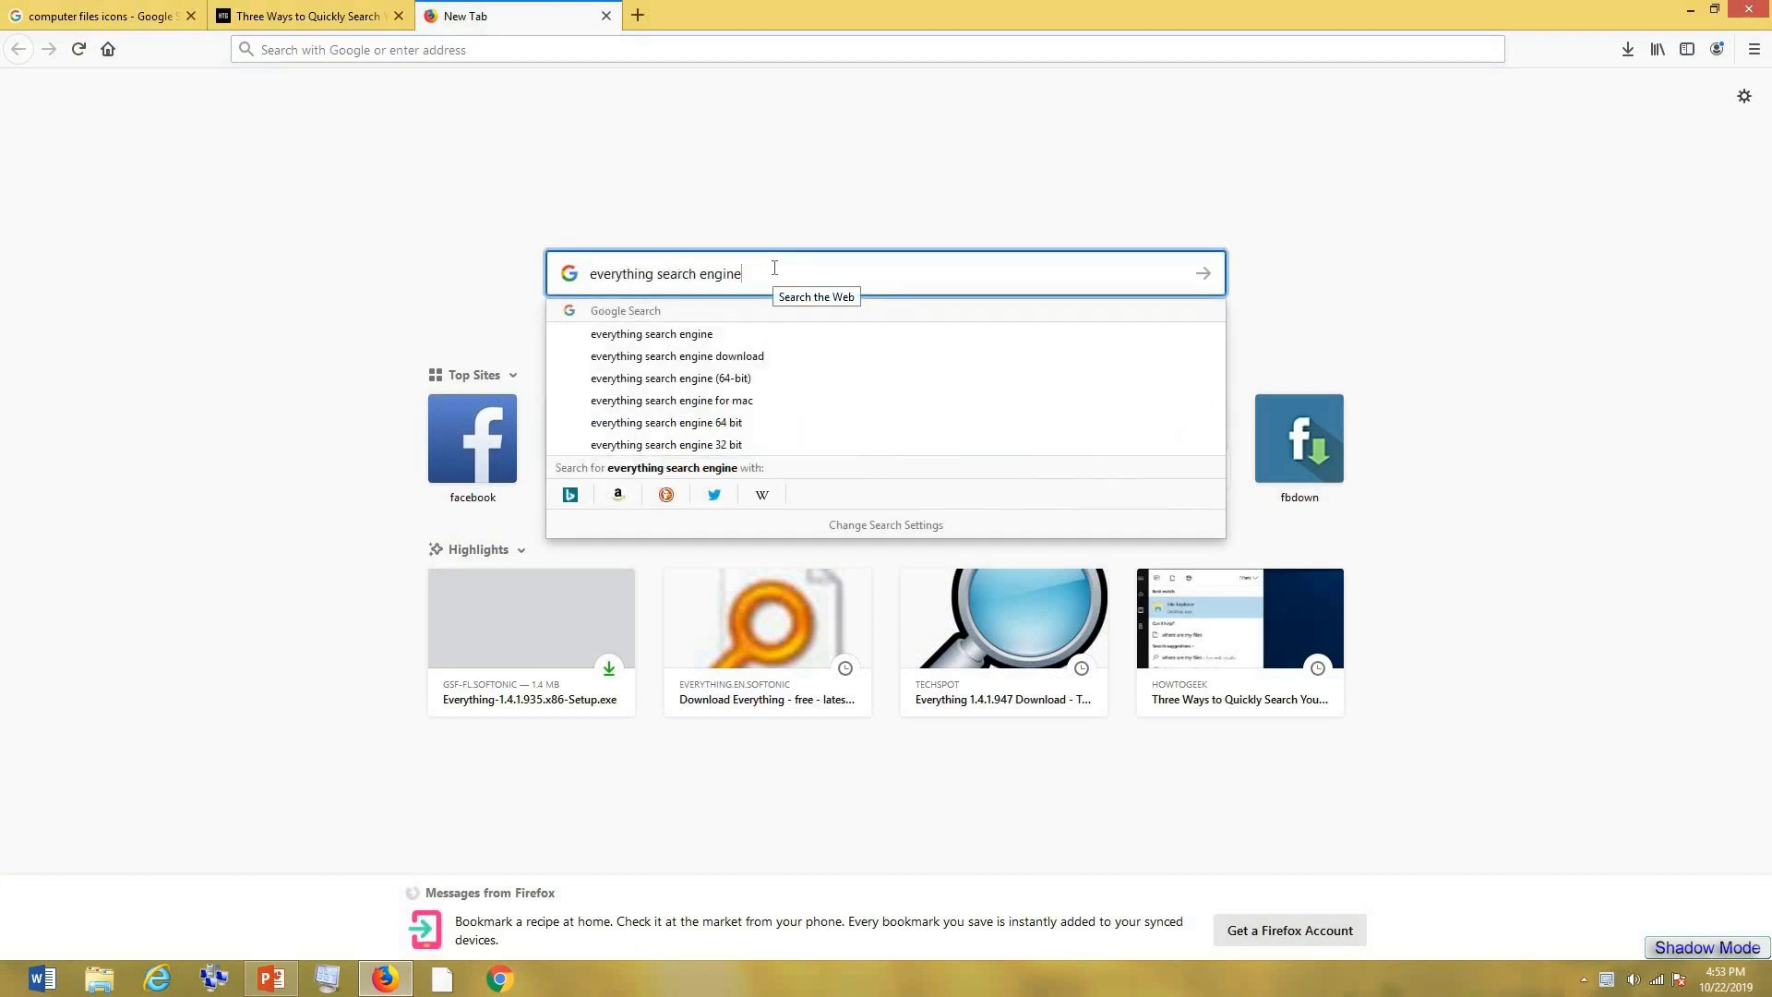
key("Return")
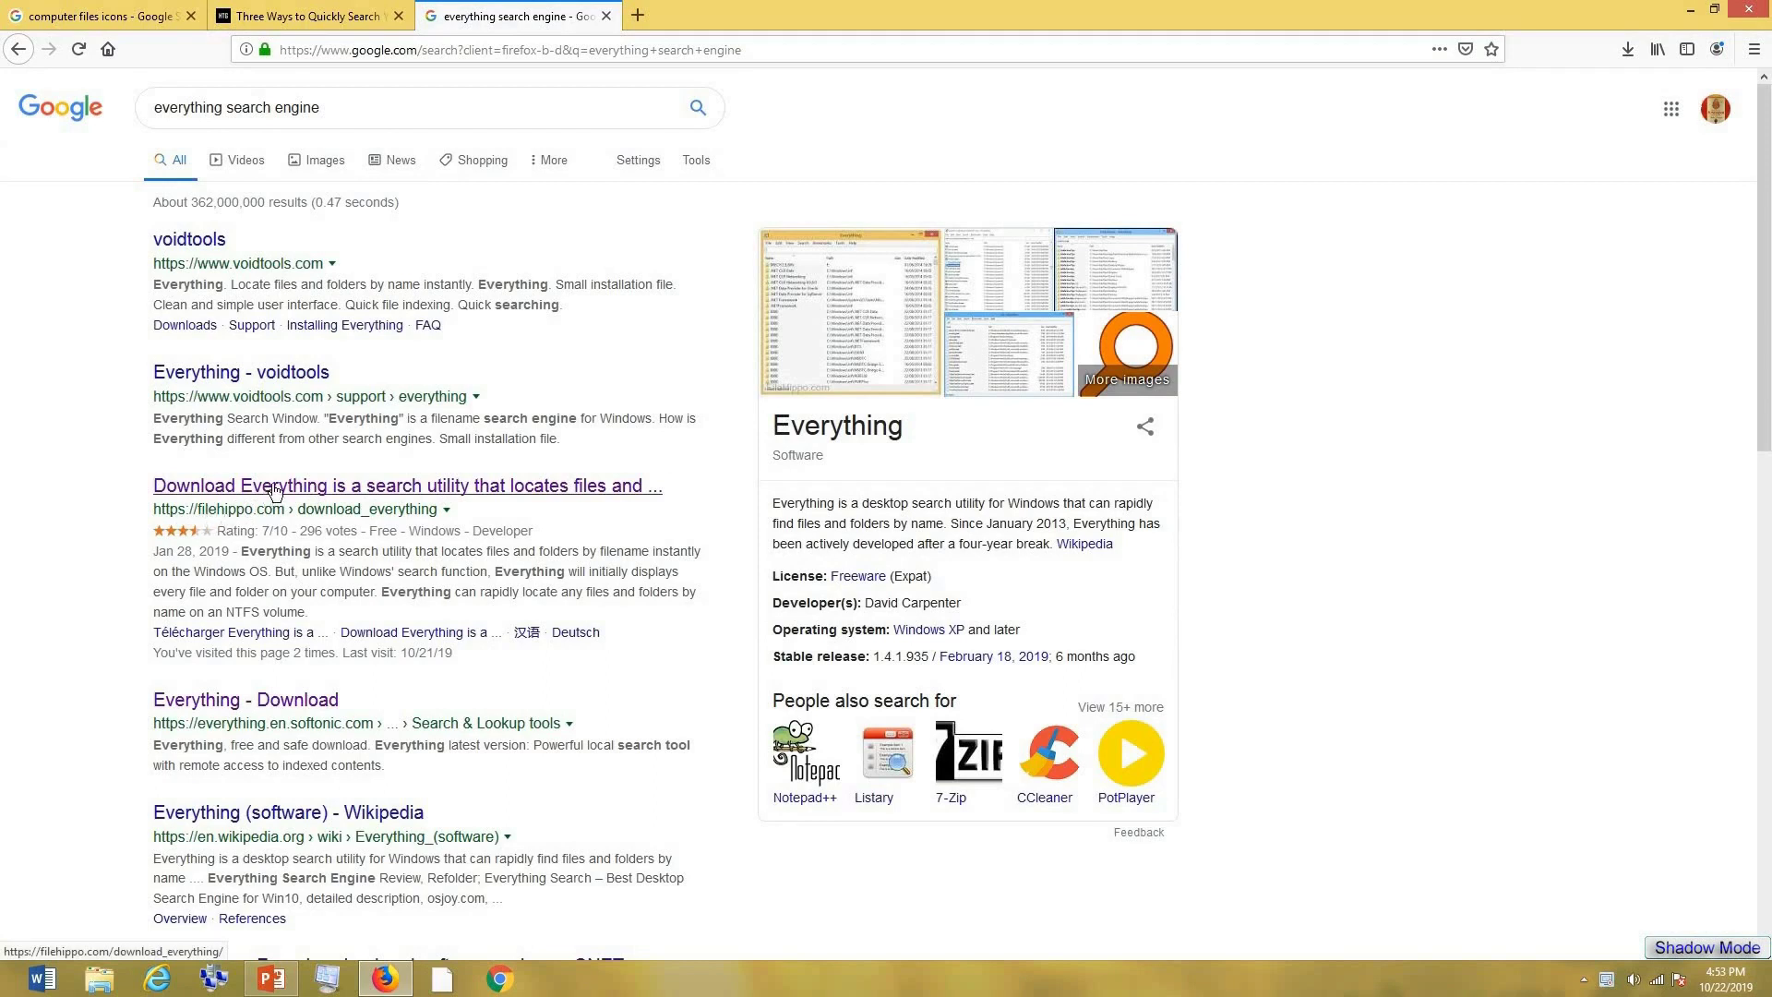
right_click(276, 490)
left_click(376, 500)
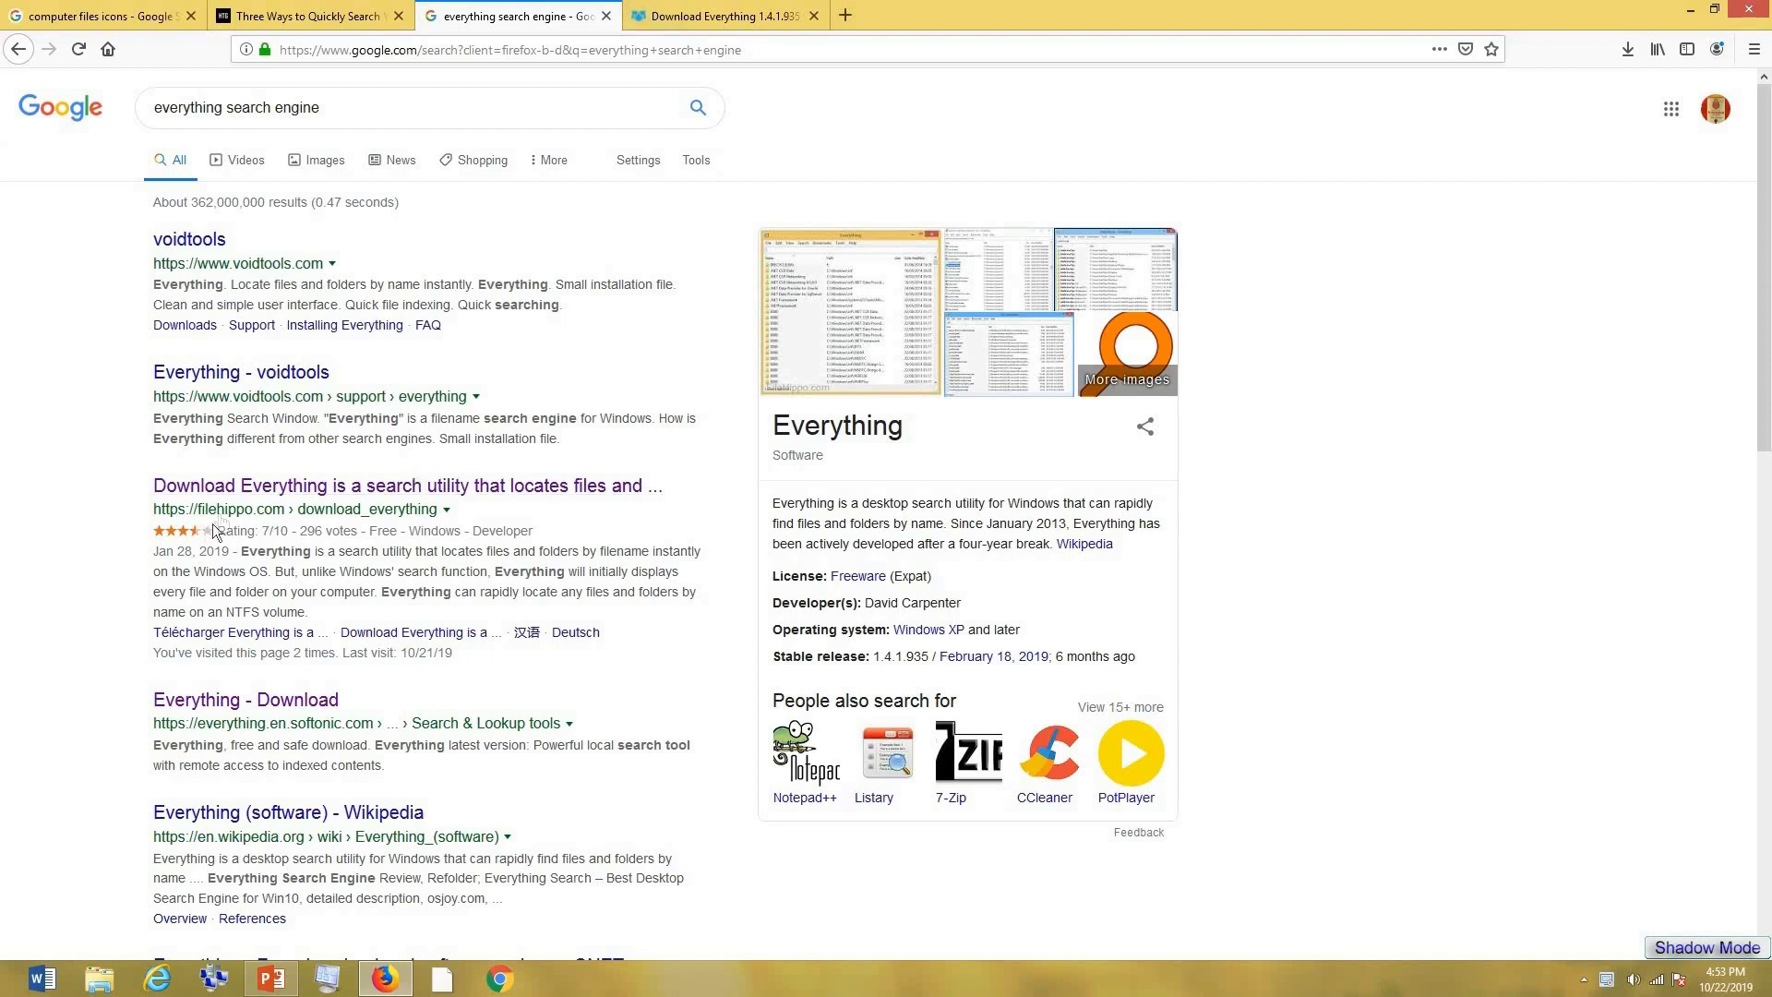
Step: Save the Everything 1.4.1.935 setup file from FileHippo and show the Firefox downloads list
left_click(729, 16)
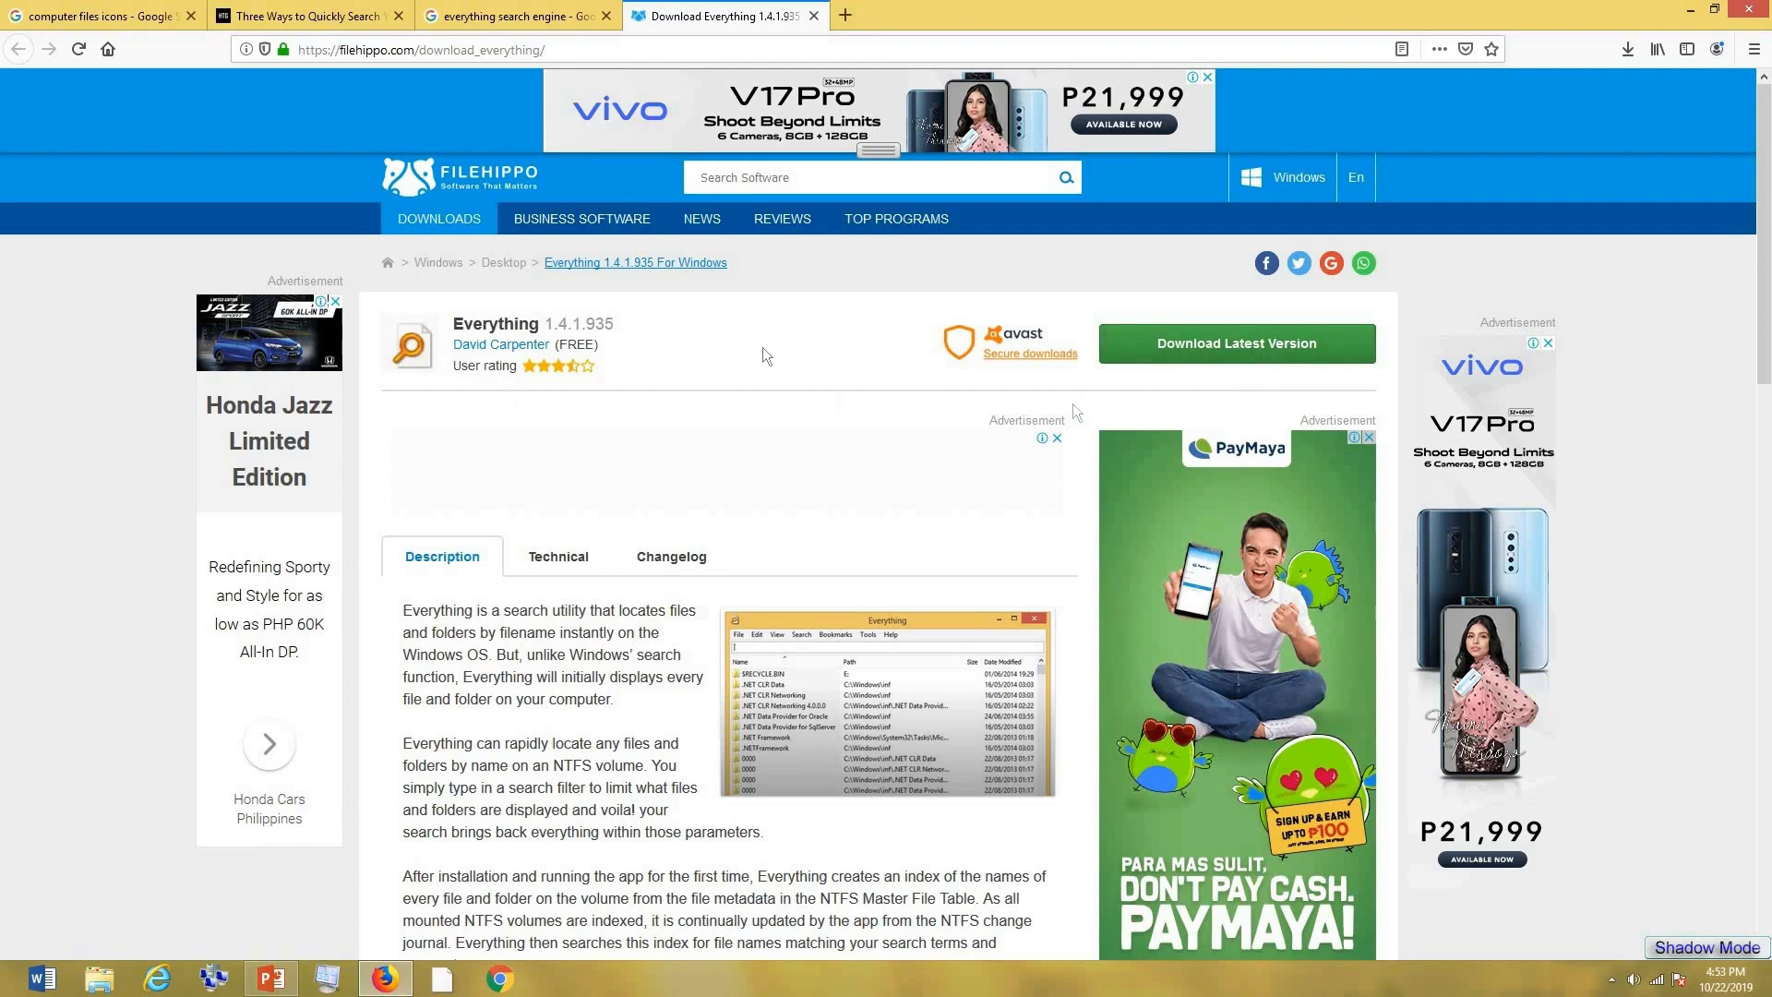
left_click(1258, 352)
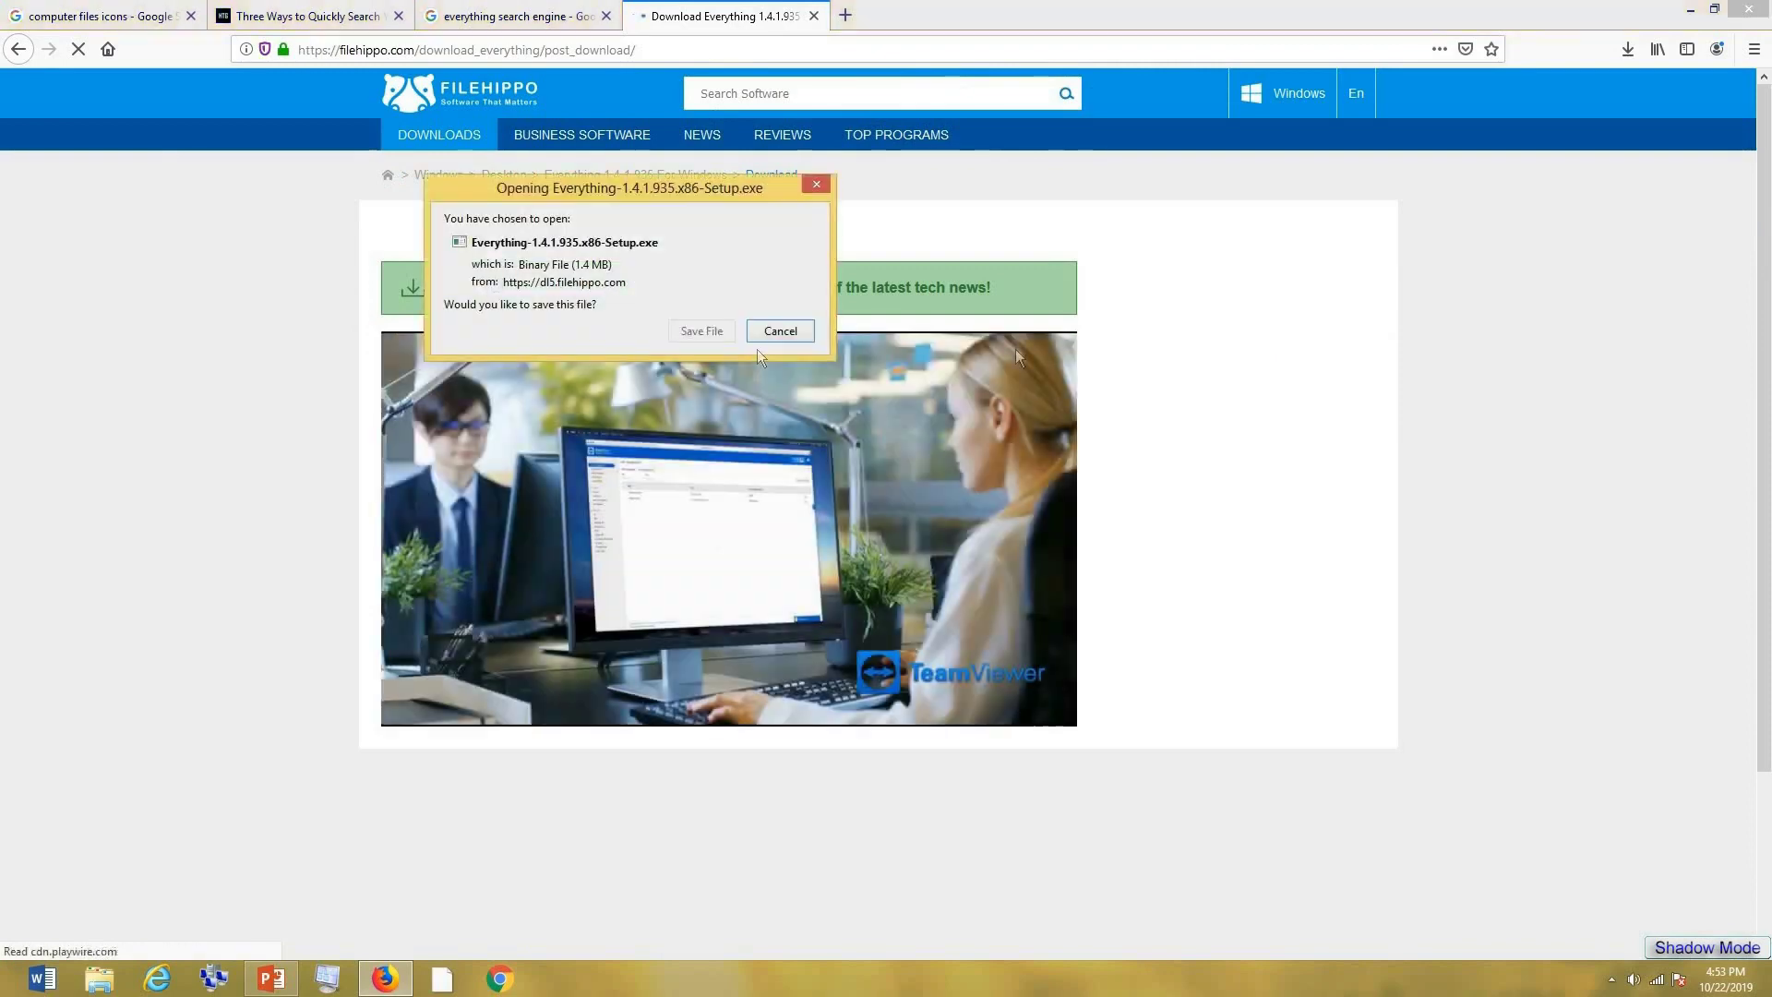
left_click(709, 330)
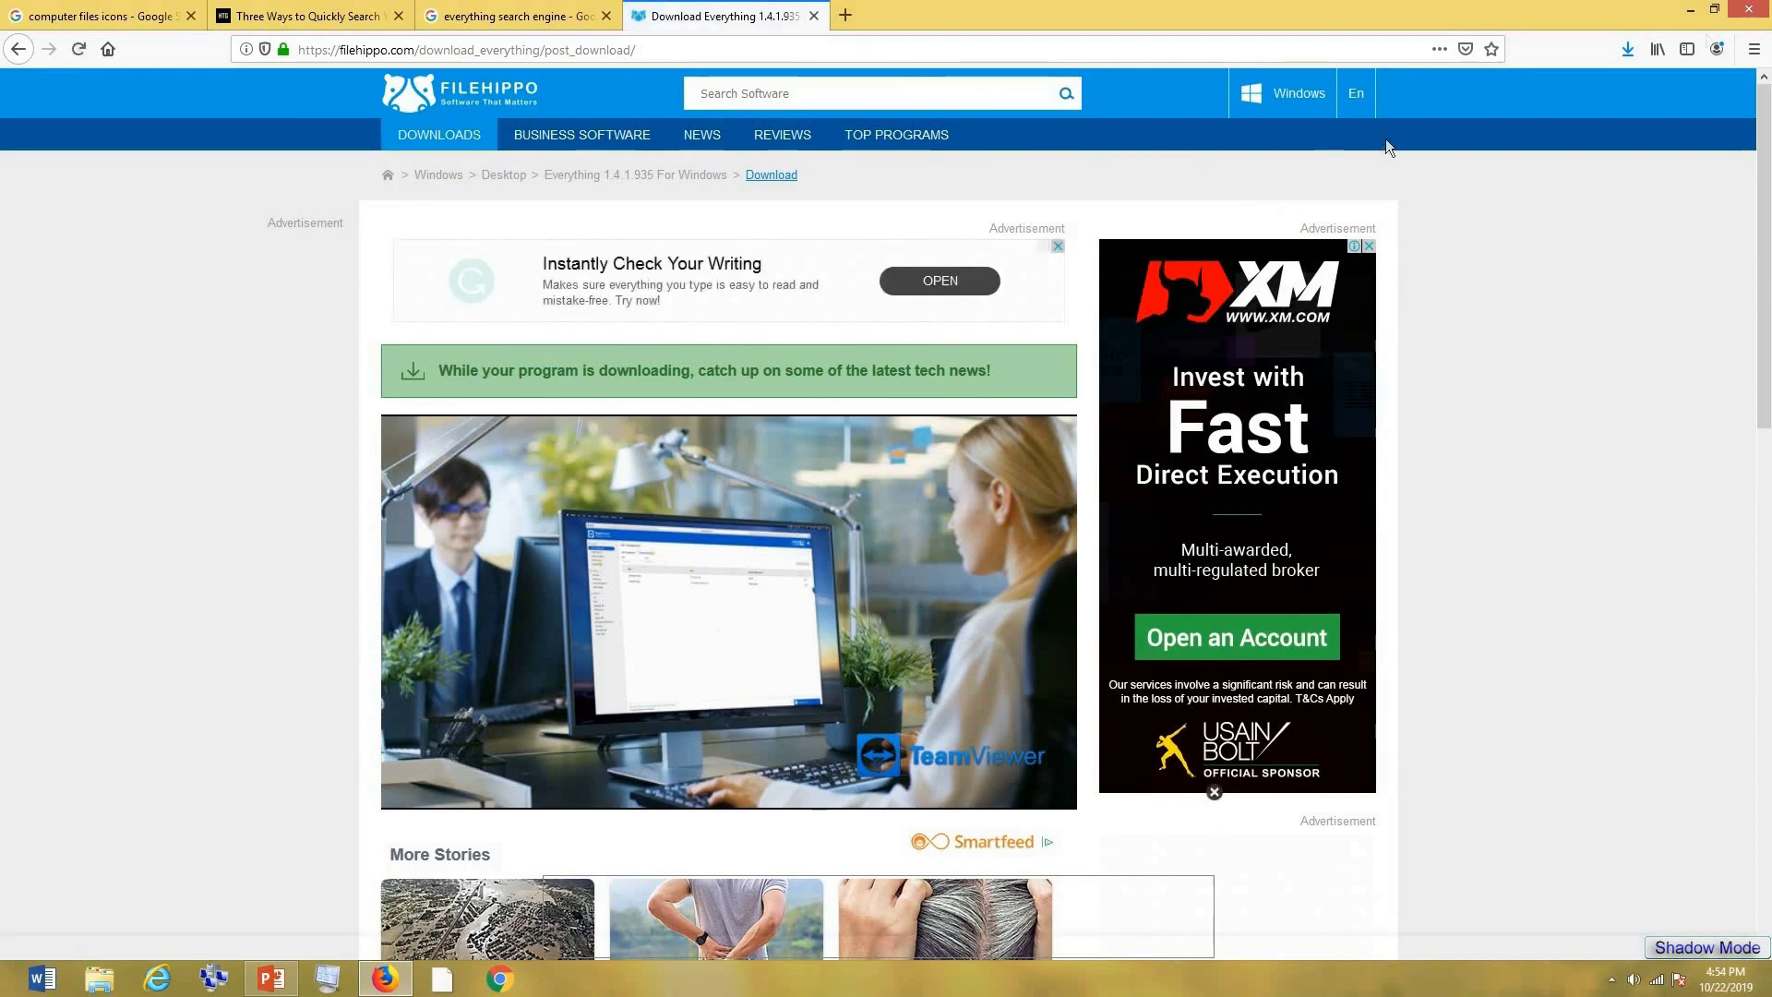
left_click(1628, 51)
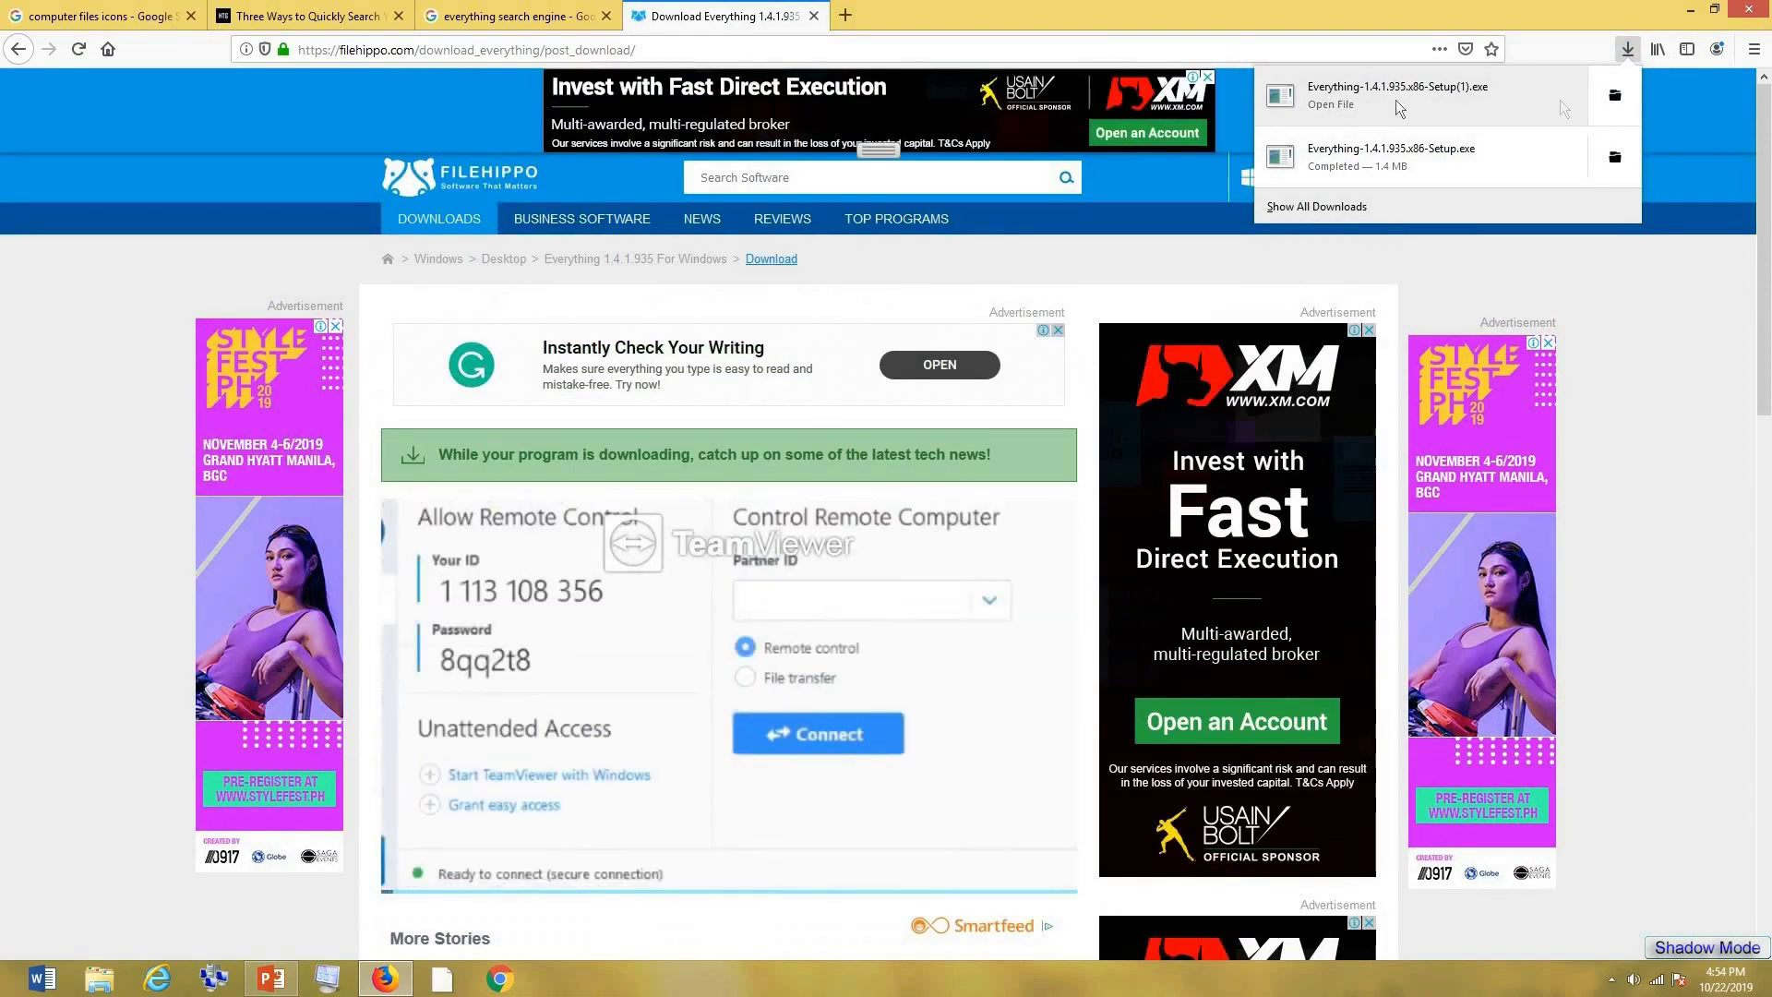
Step: Run the downloaded setup in English with default folder and options, finishing with Run Everything checked
left_click(1615, 98)
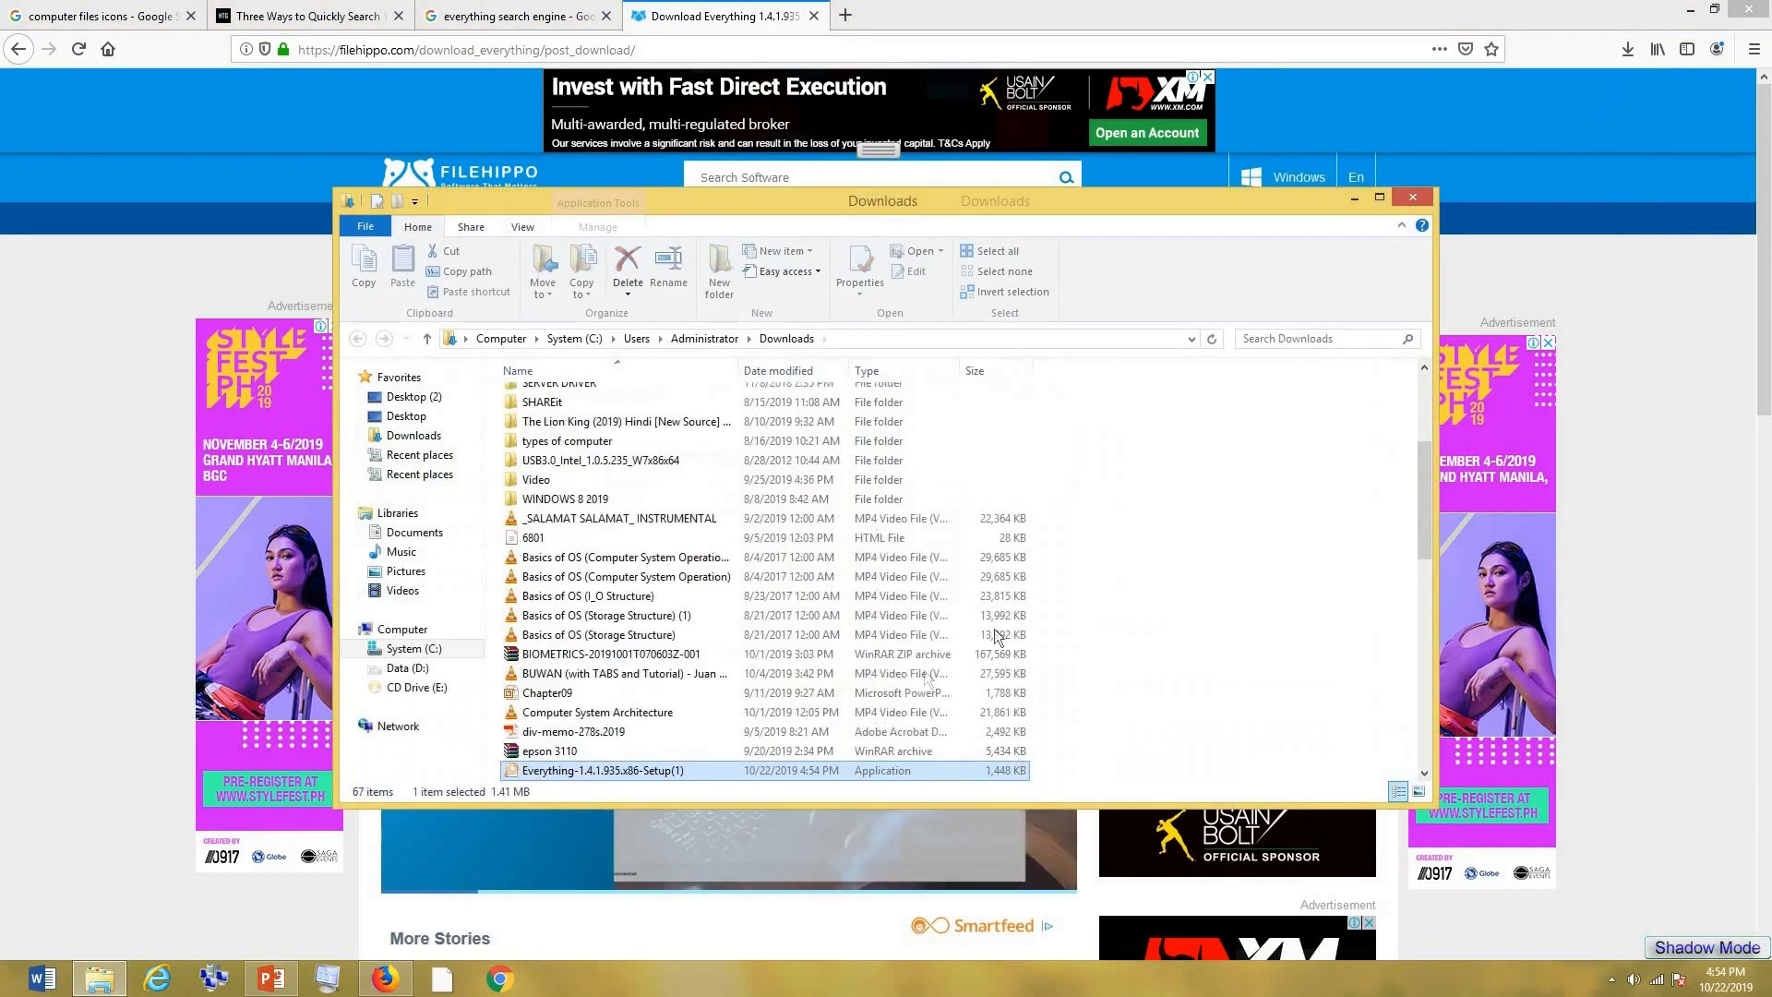
double_click(569, 772)
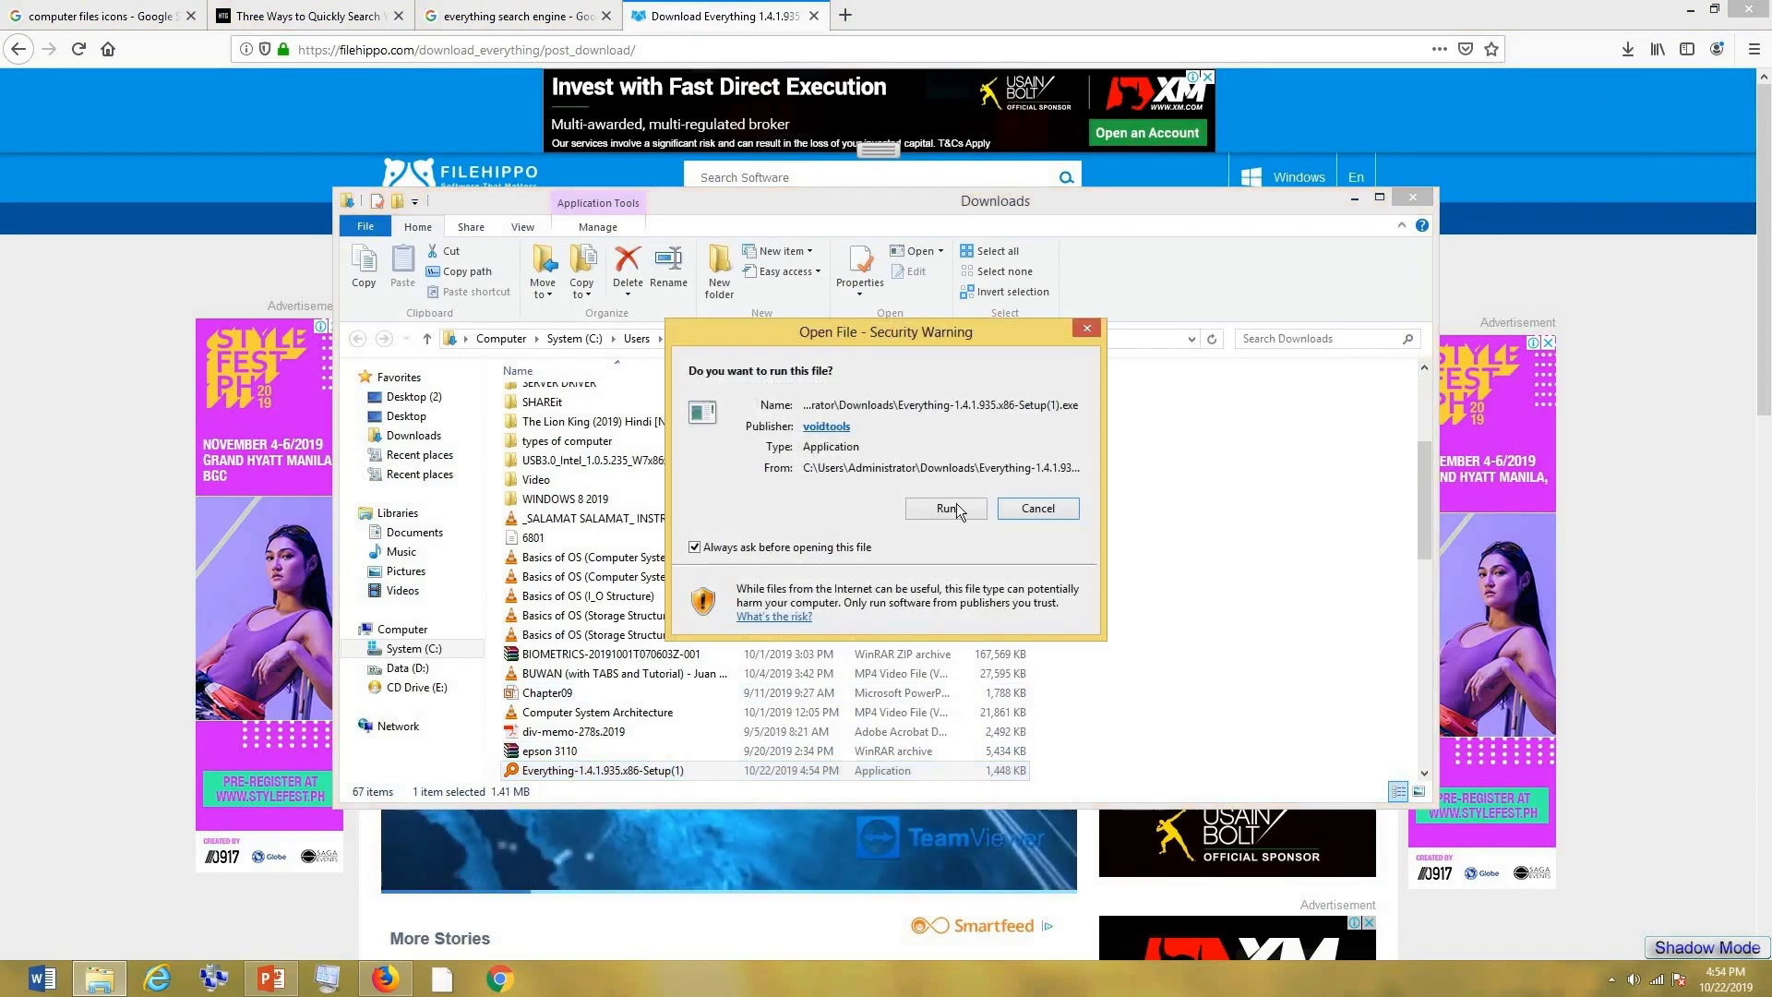
left_click(964, 507)
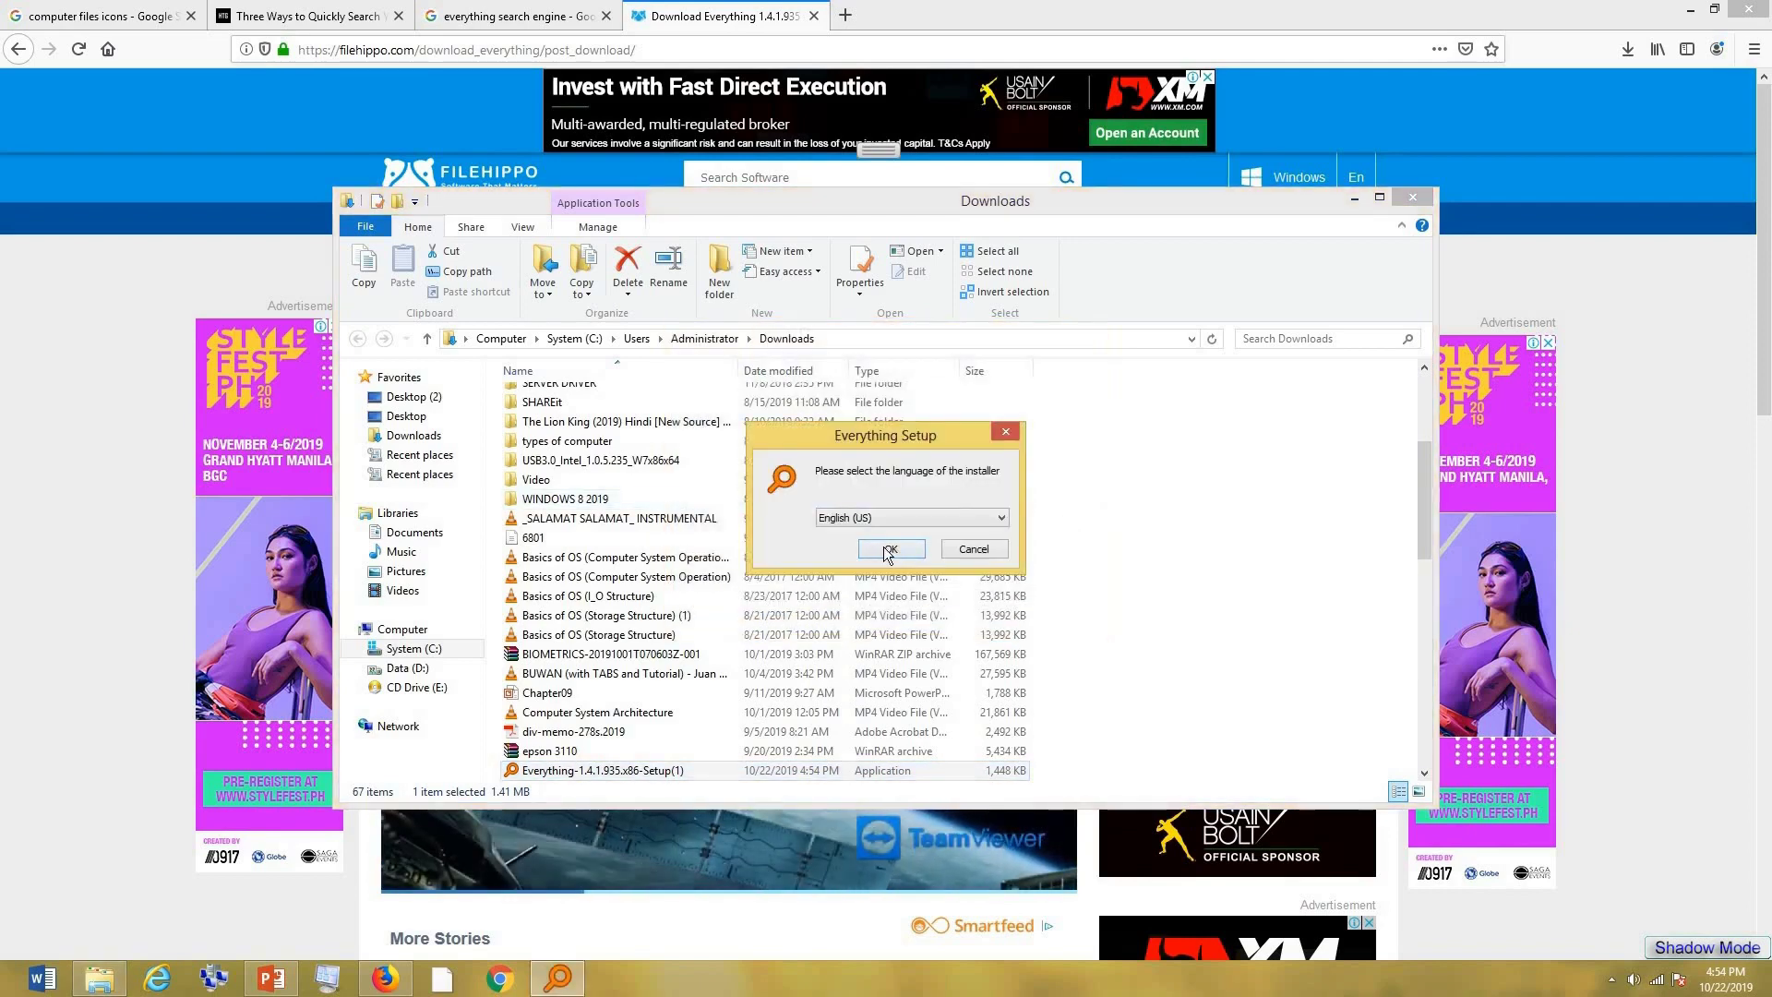
left_click(888, 549)
left_click(988, 658)
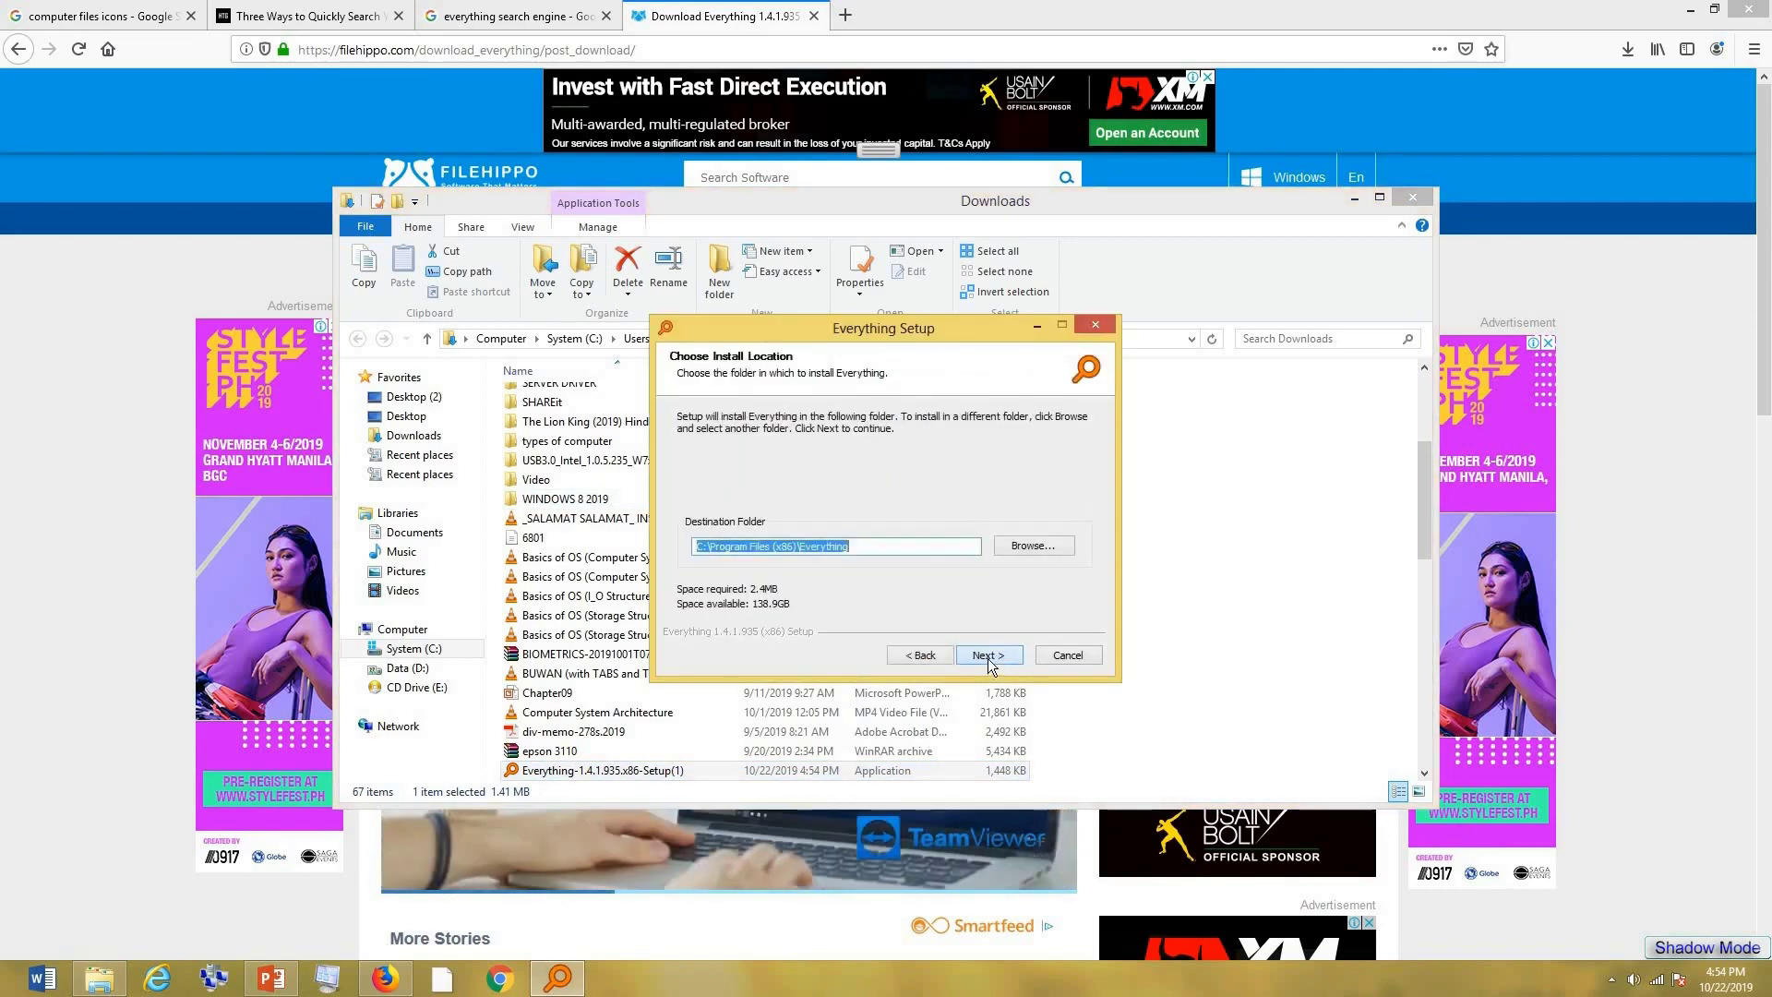
left_click(989, 657)
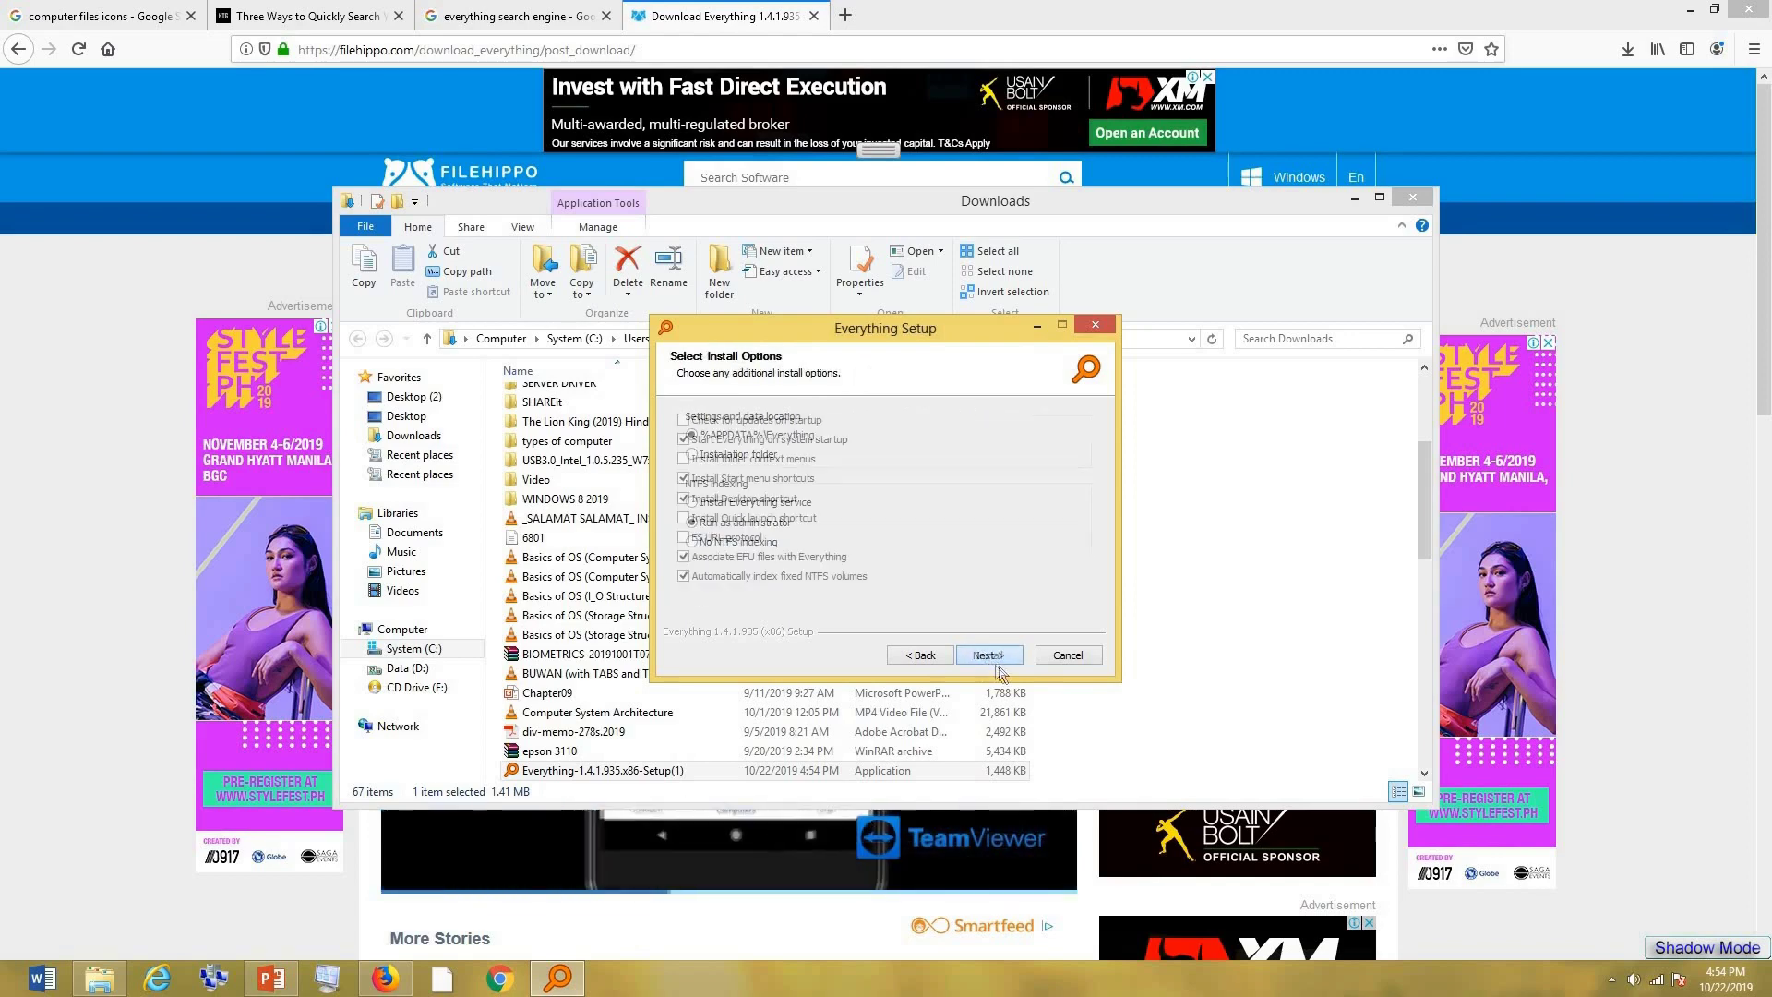
left_click(989, 656)
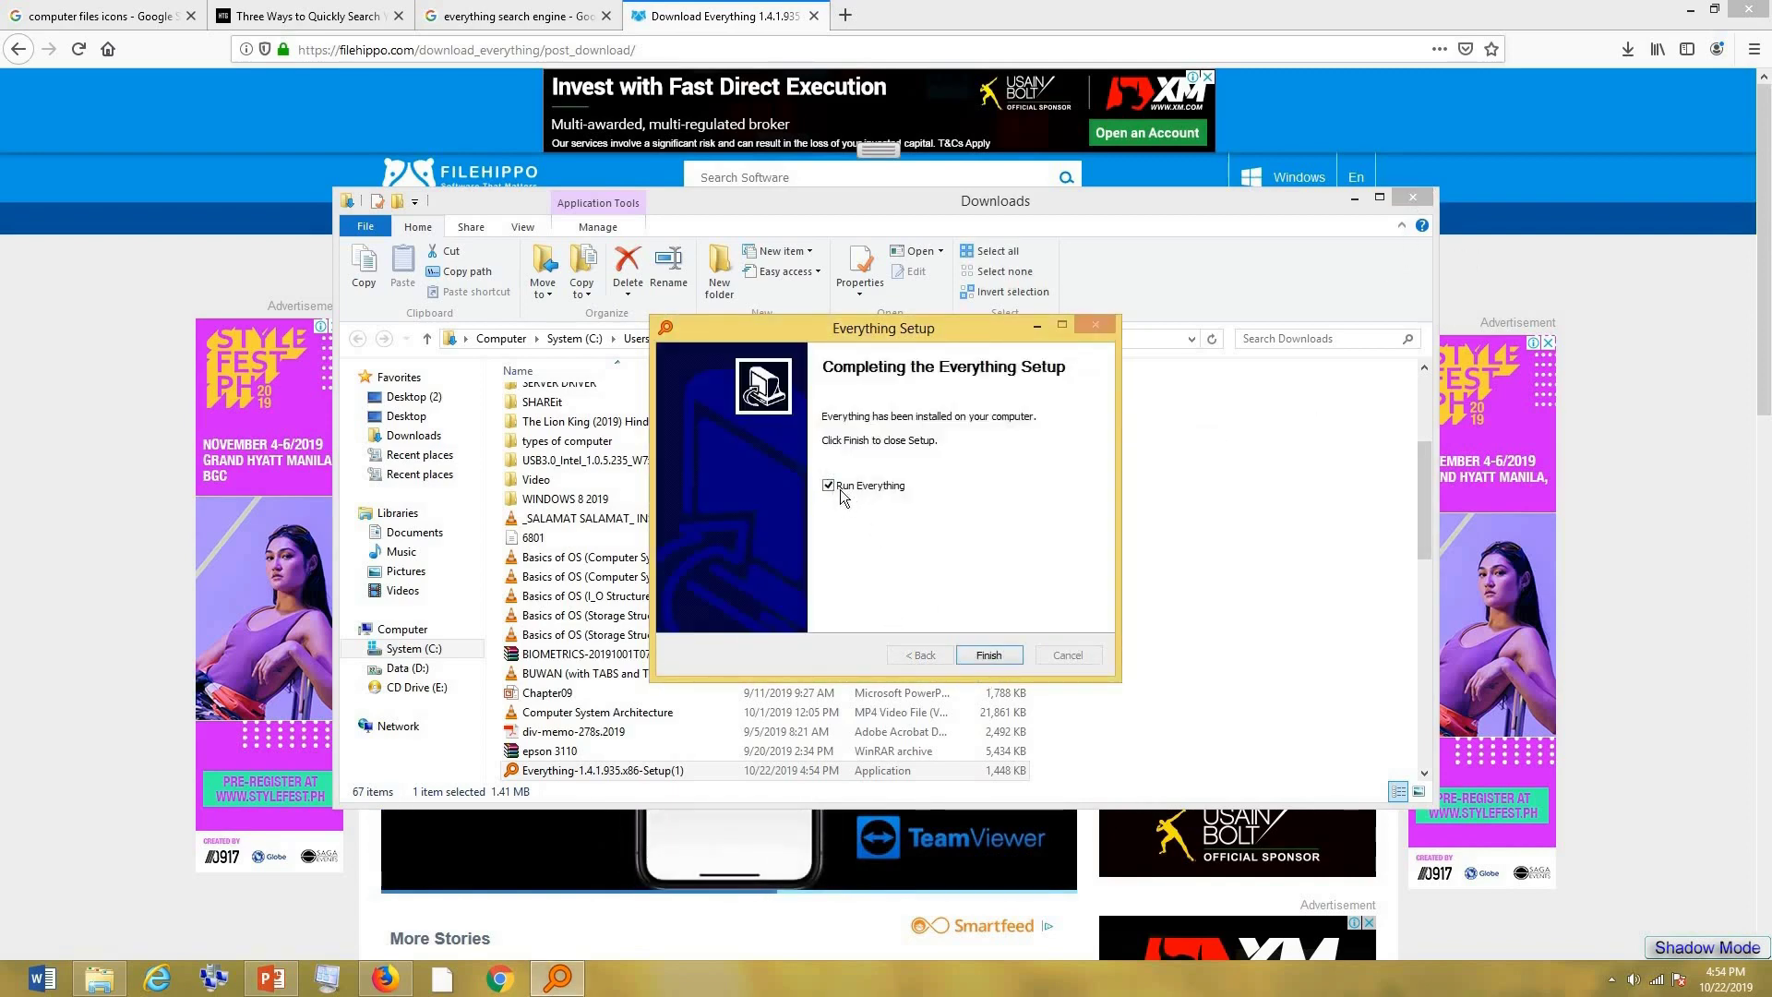
left_click(989, 656)
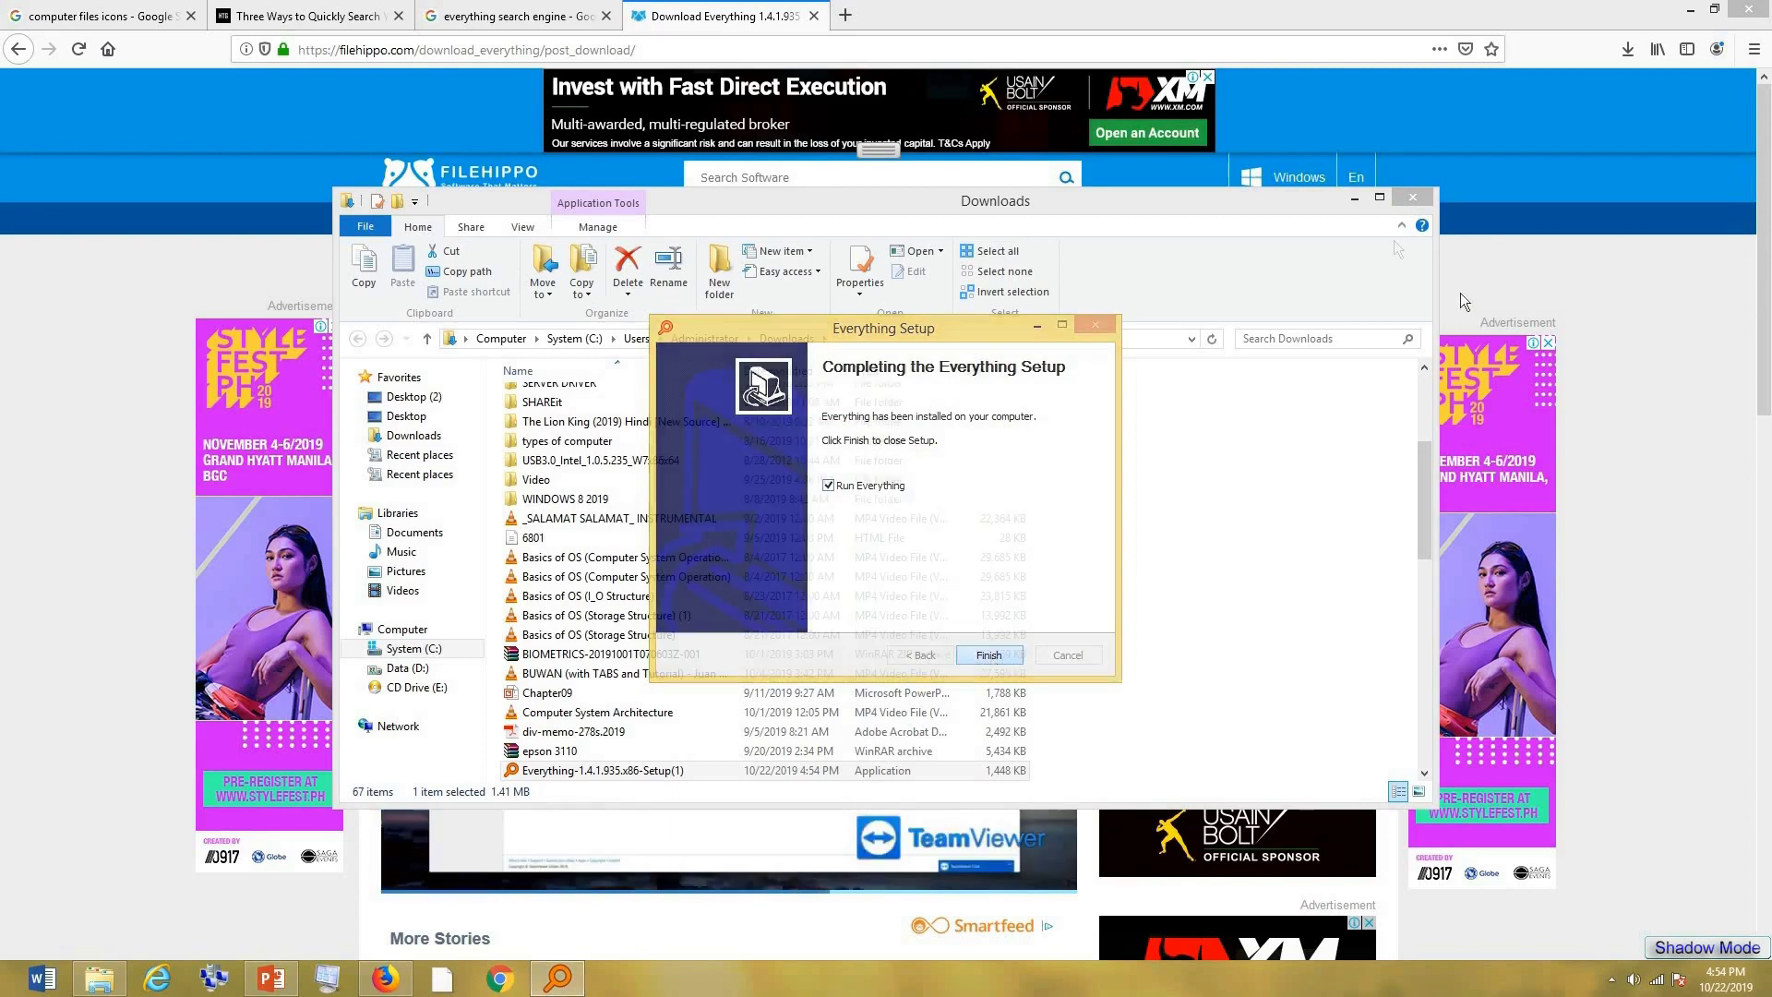
Step: Close the Downloads folder and Firefox, and move the Everything window to the right
left_click(1408, 199)
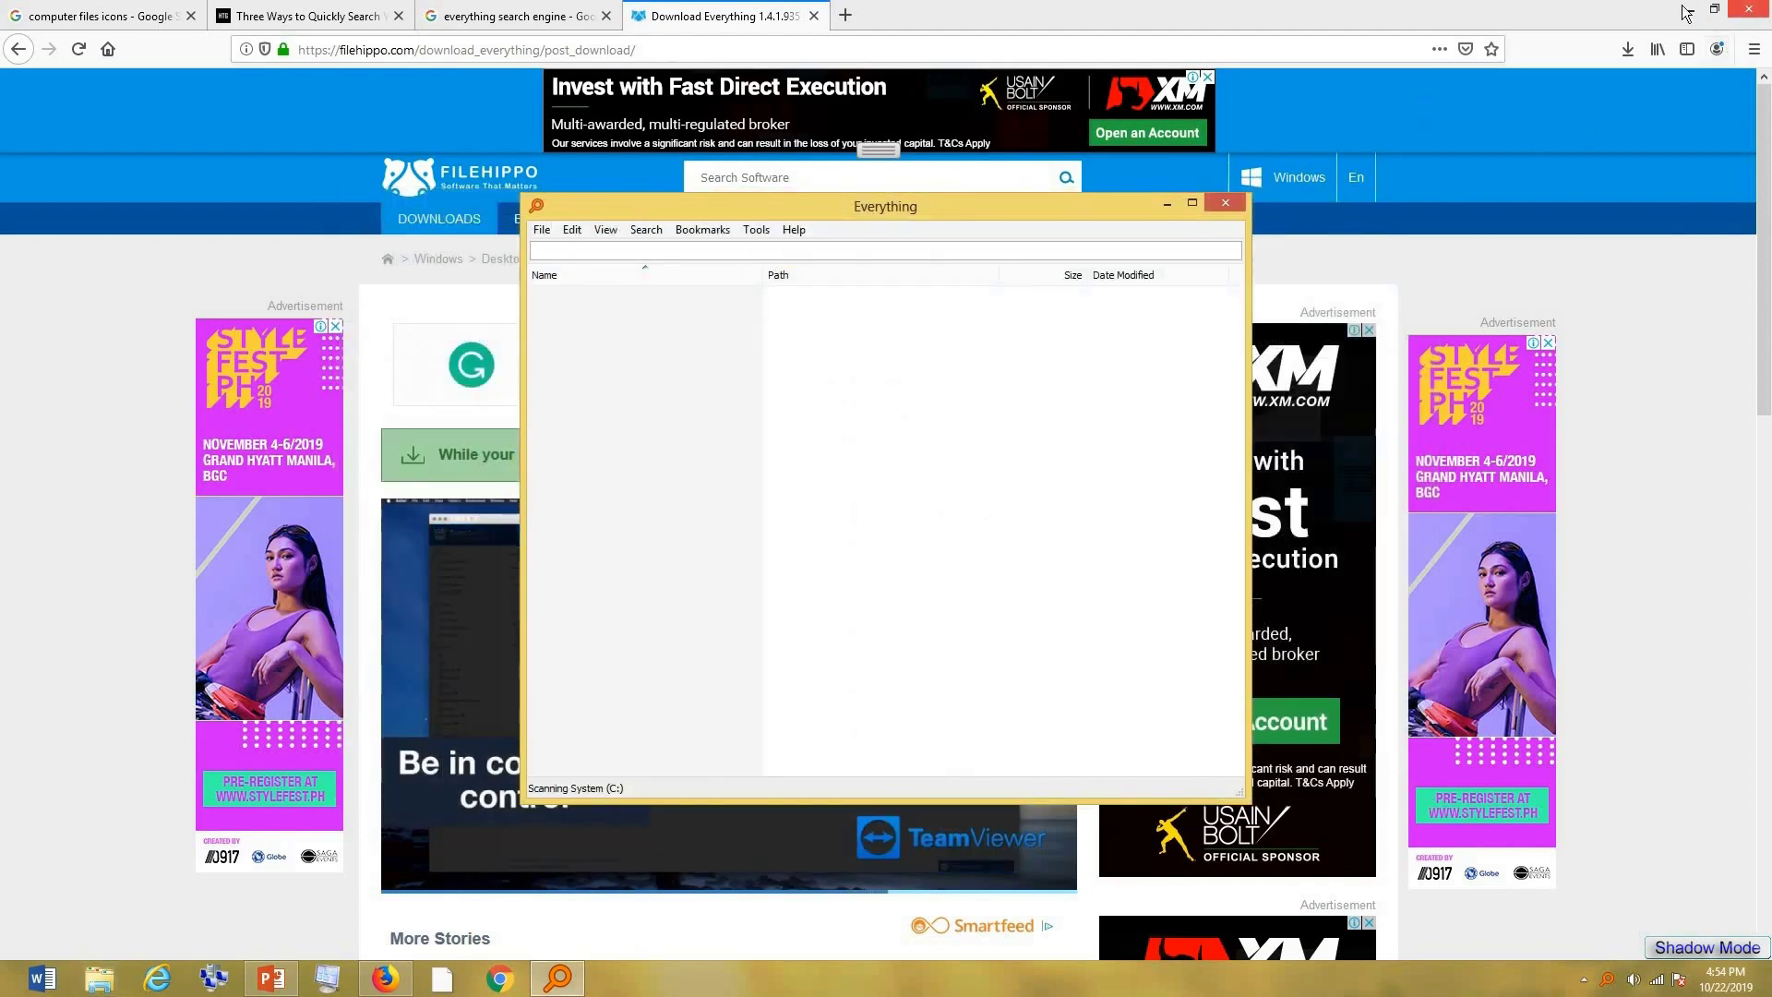
left_click(1750, 10)
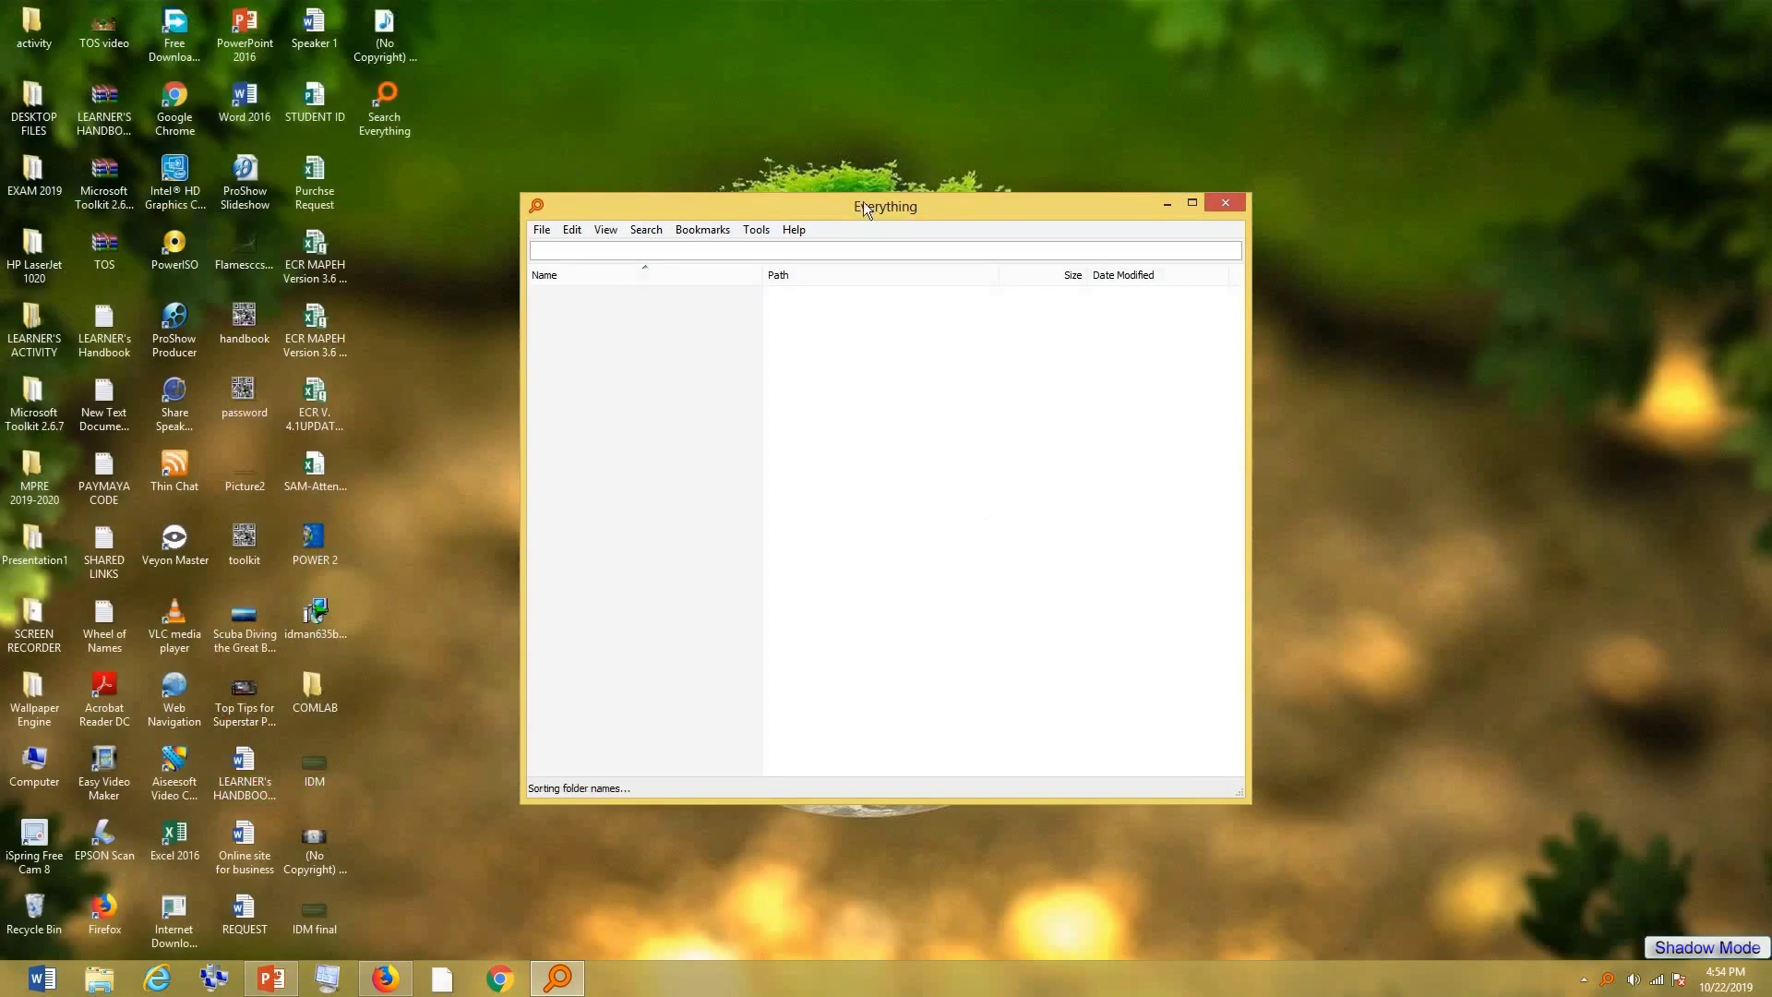
left_click_drag(1163, 203, 1355, 176)
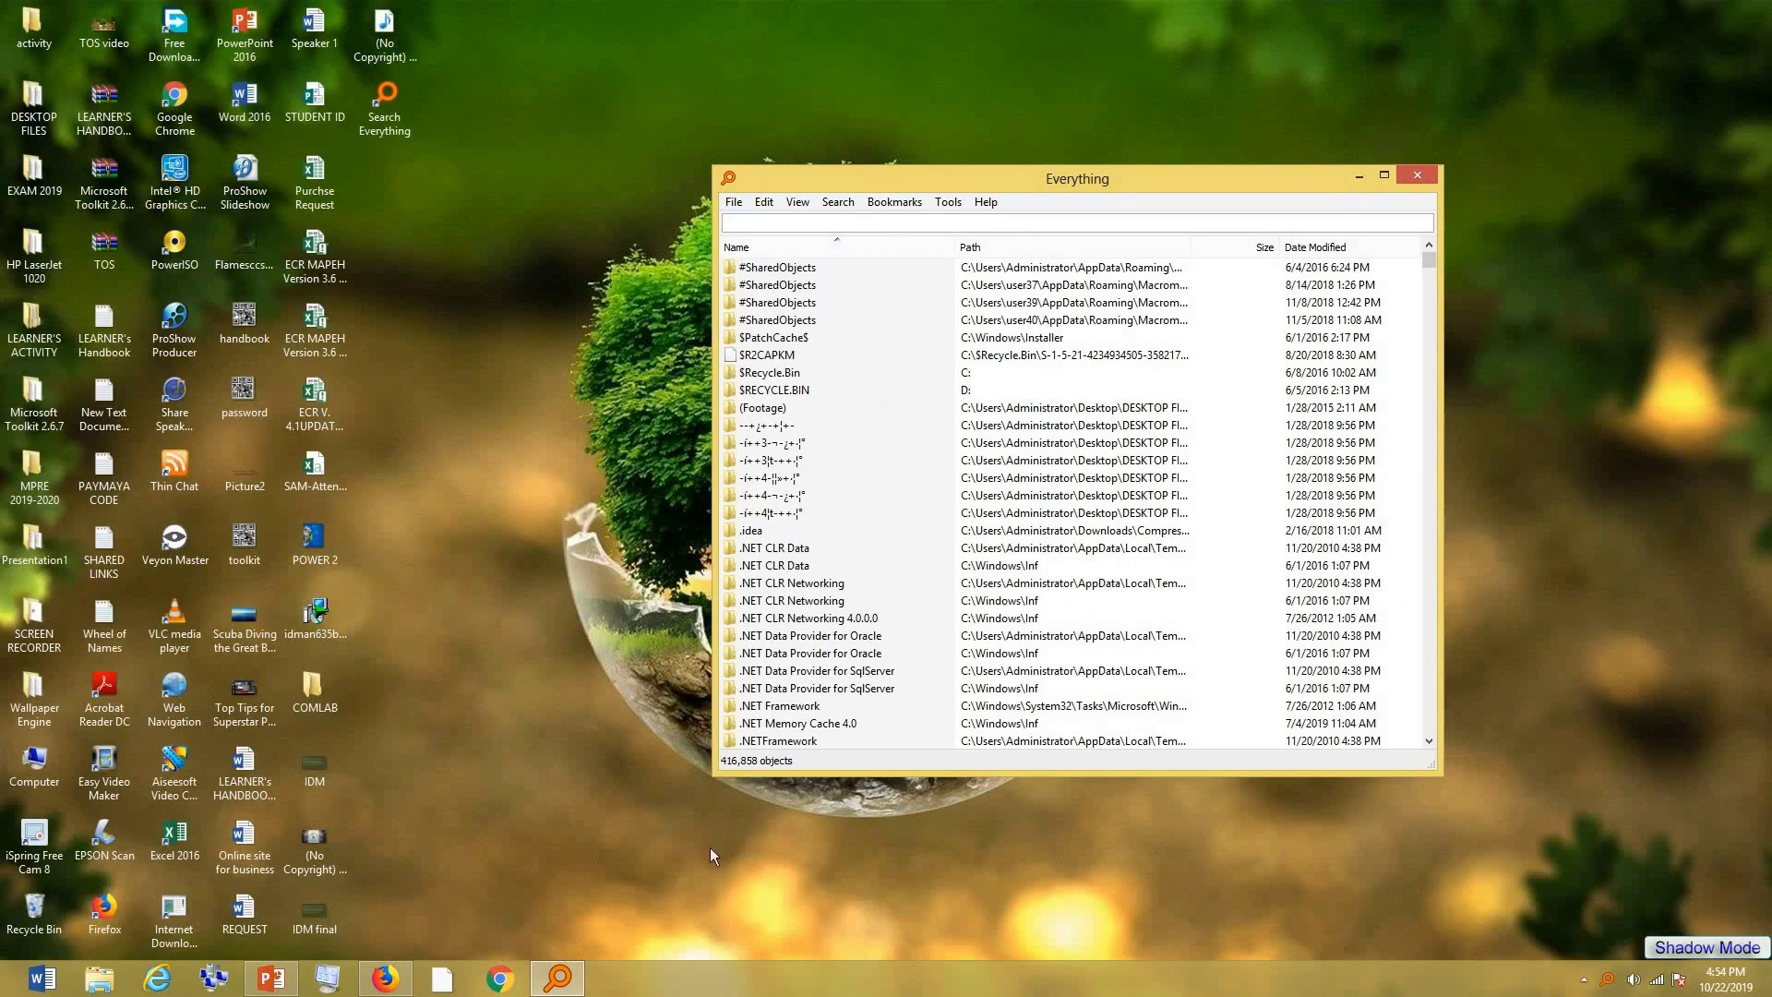
Step: Pin Everything to the taskbar, then close its window and reopen it from the taskbar
right_click(560, 980)
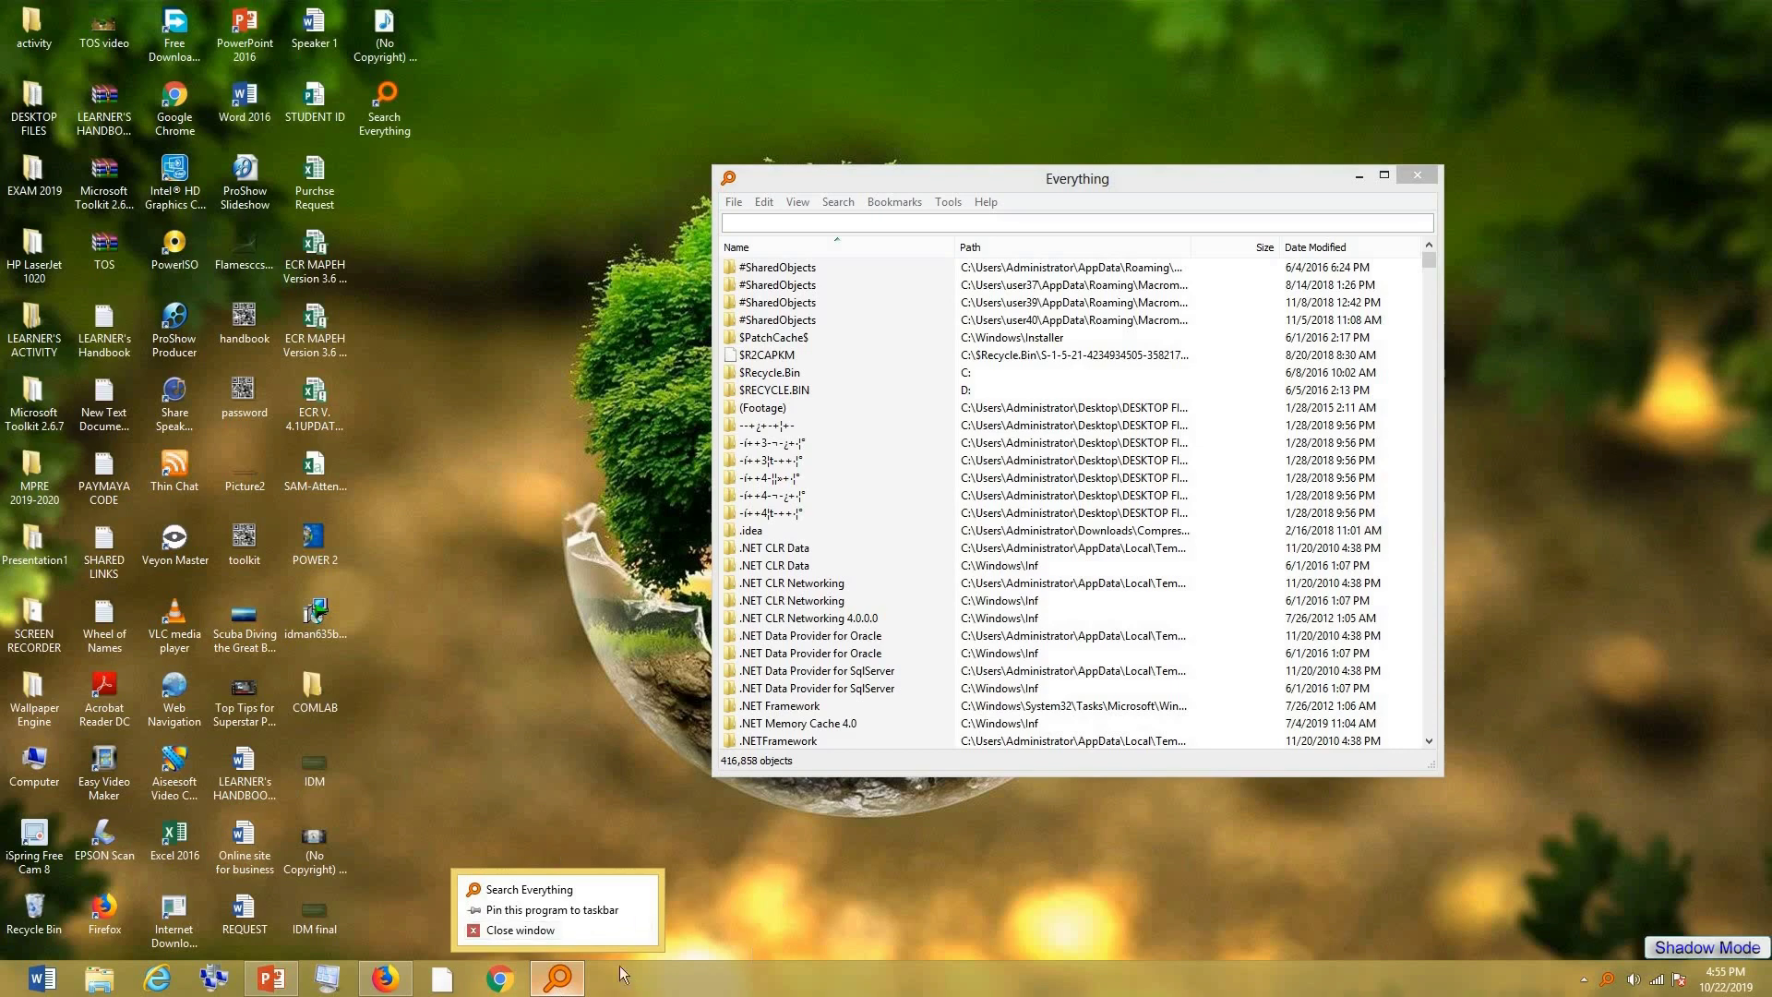
left_click(563, 989)
mouse_move(564, 989)
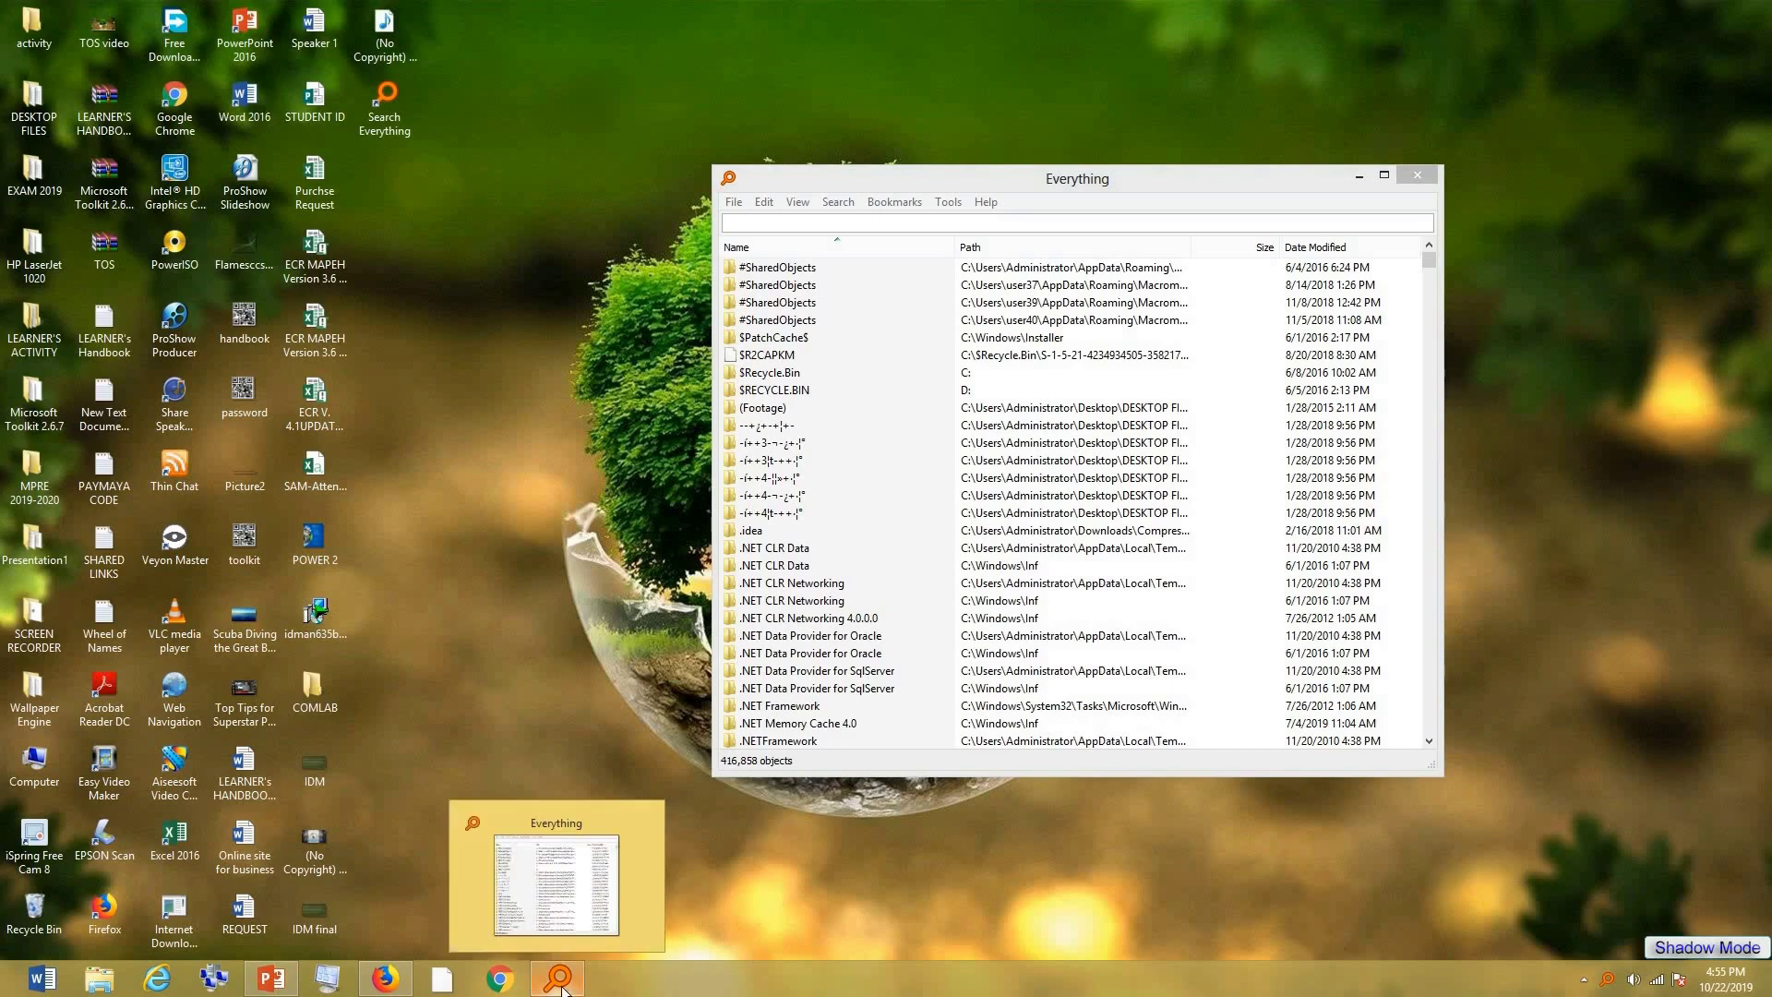
right_click(563, 990)
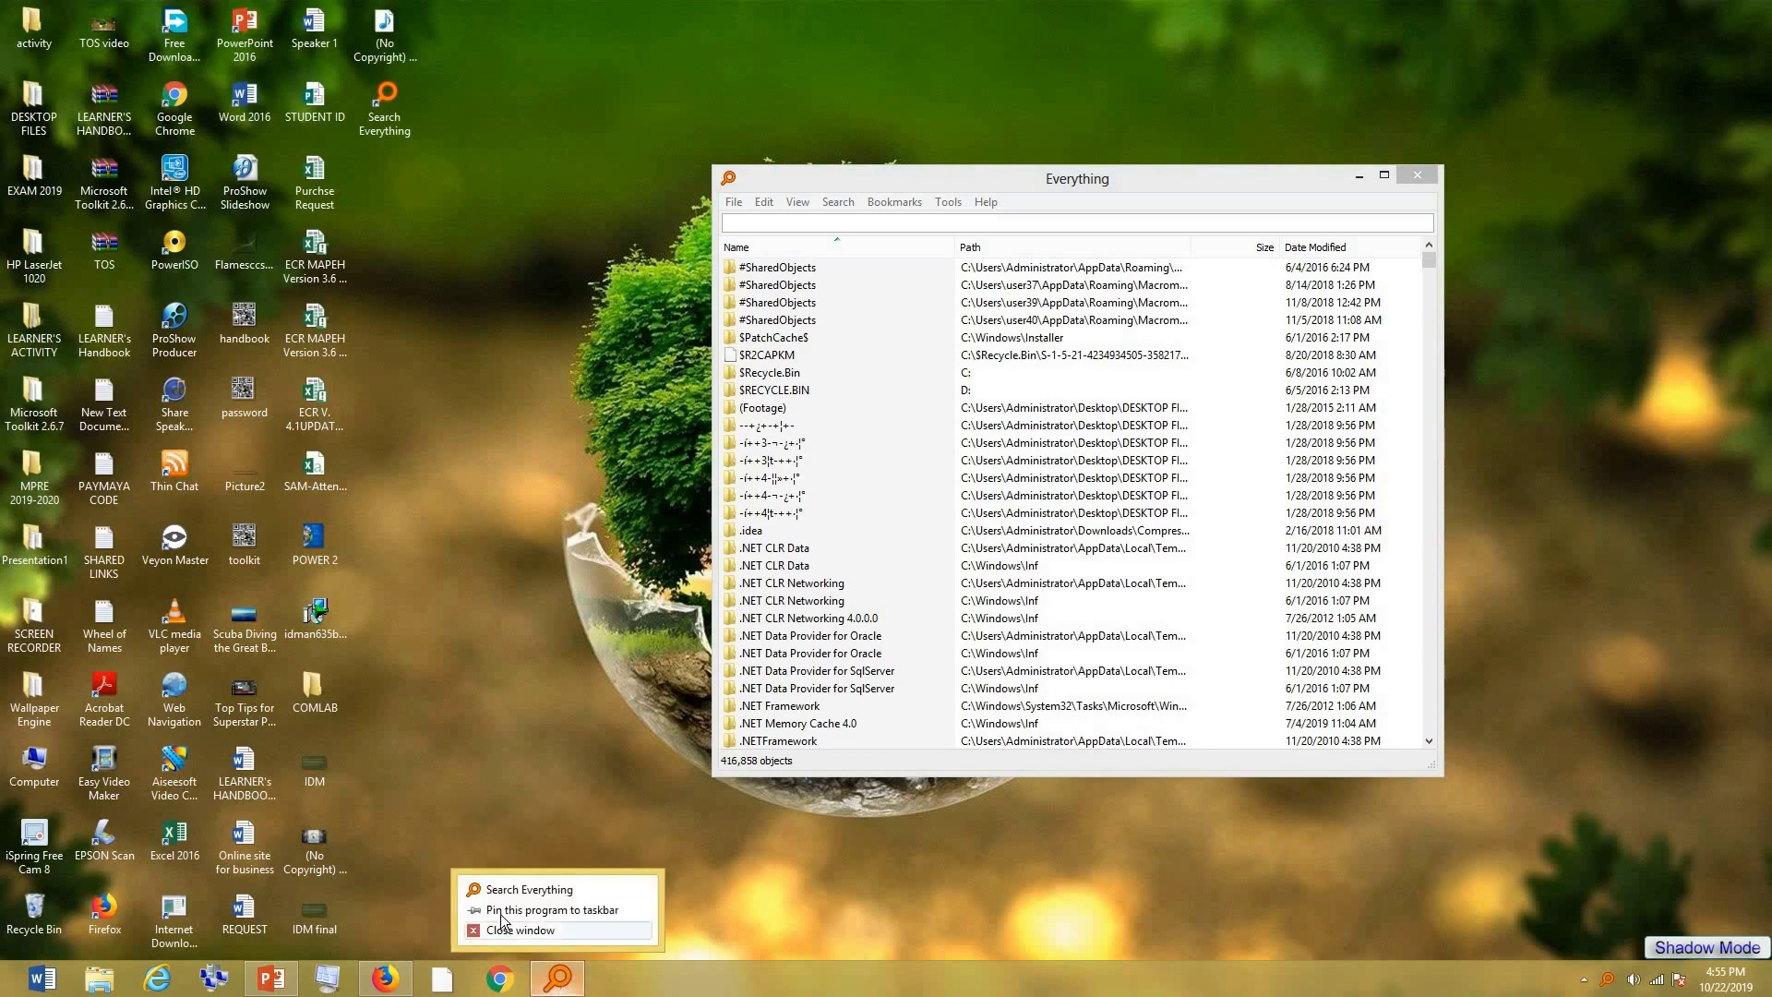
left_click(584, 910)
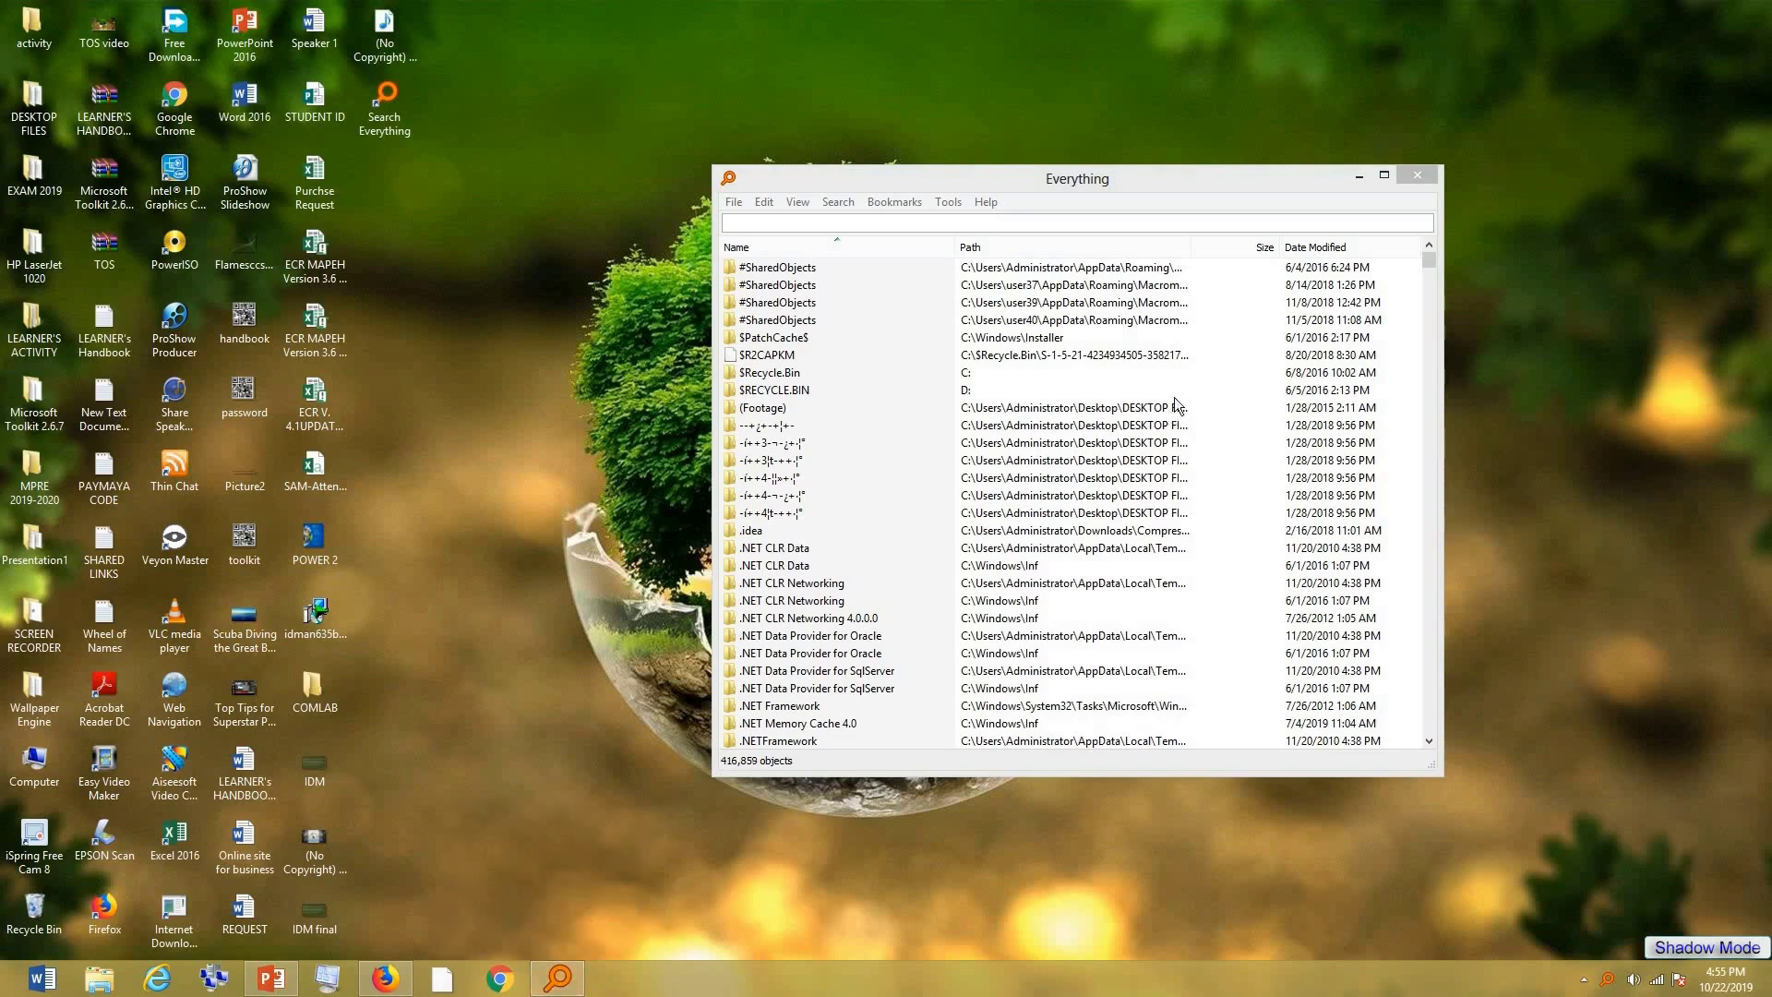
left_click(1421, 180)
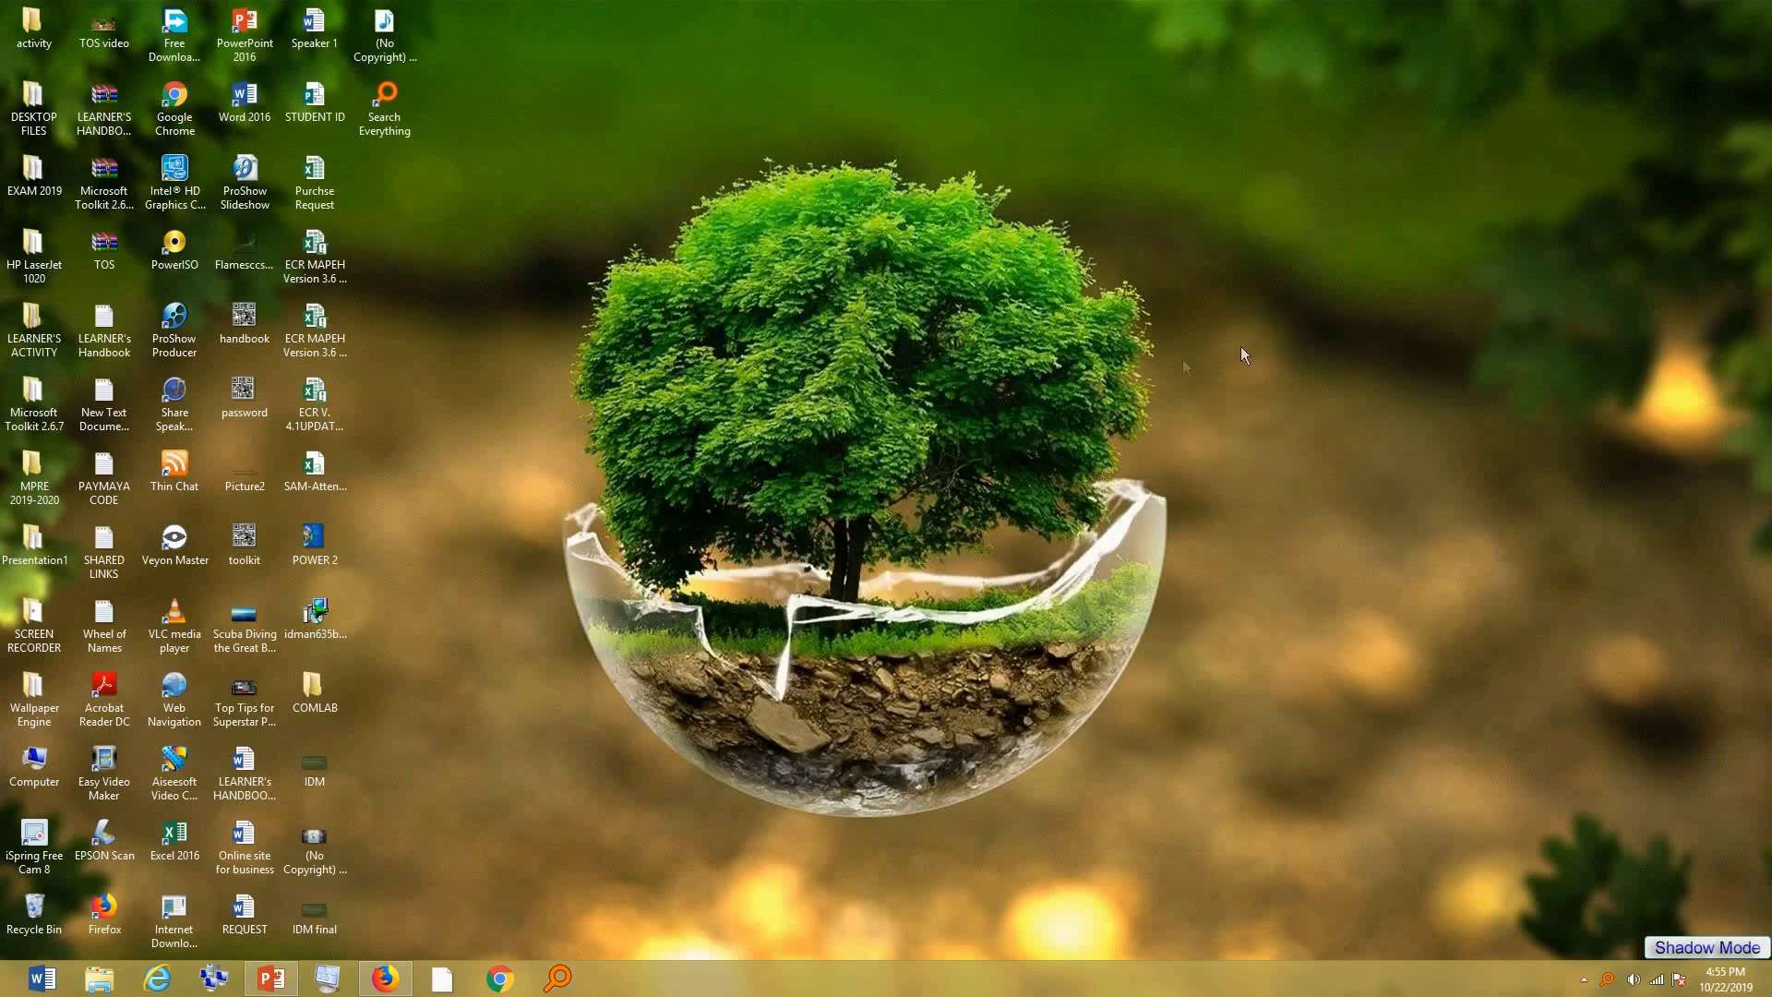
left_click(560, 980)
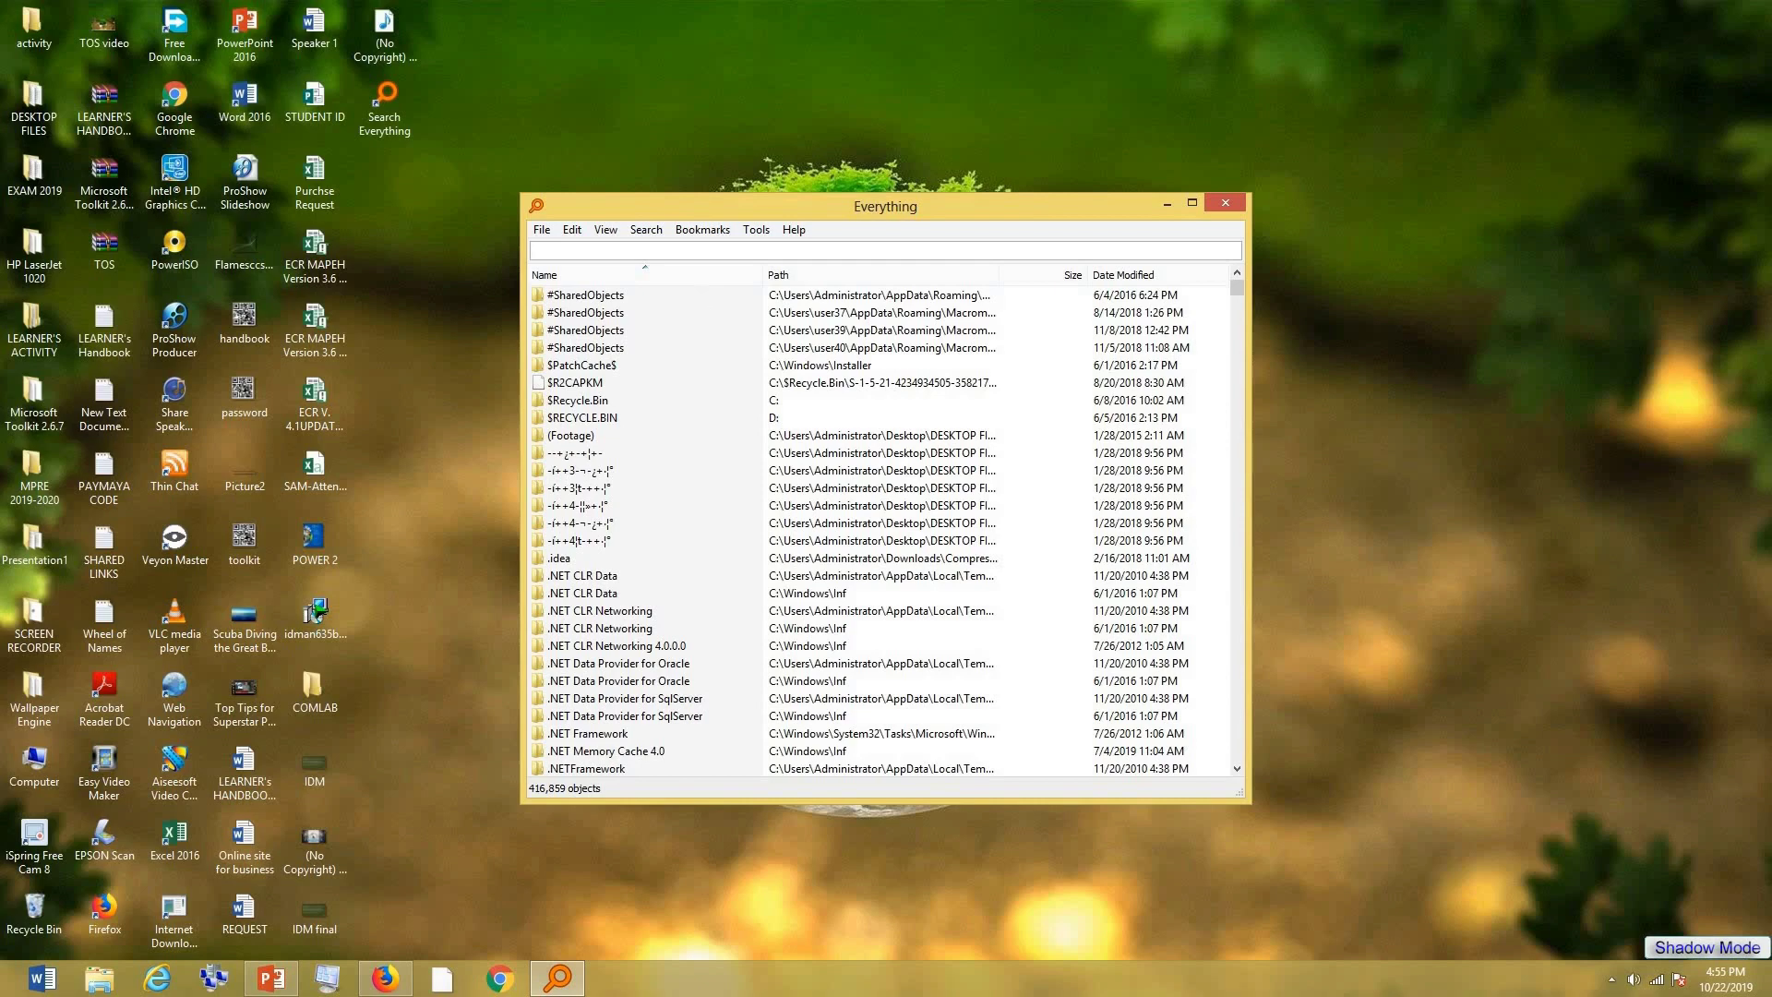
Step: Search Everything for .mp4 and scroll through the 930 matching files
type("v")
key("BackSpace")
type(".mp")
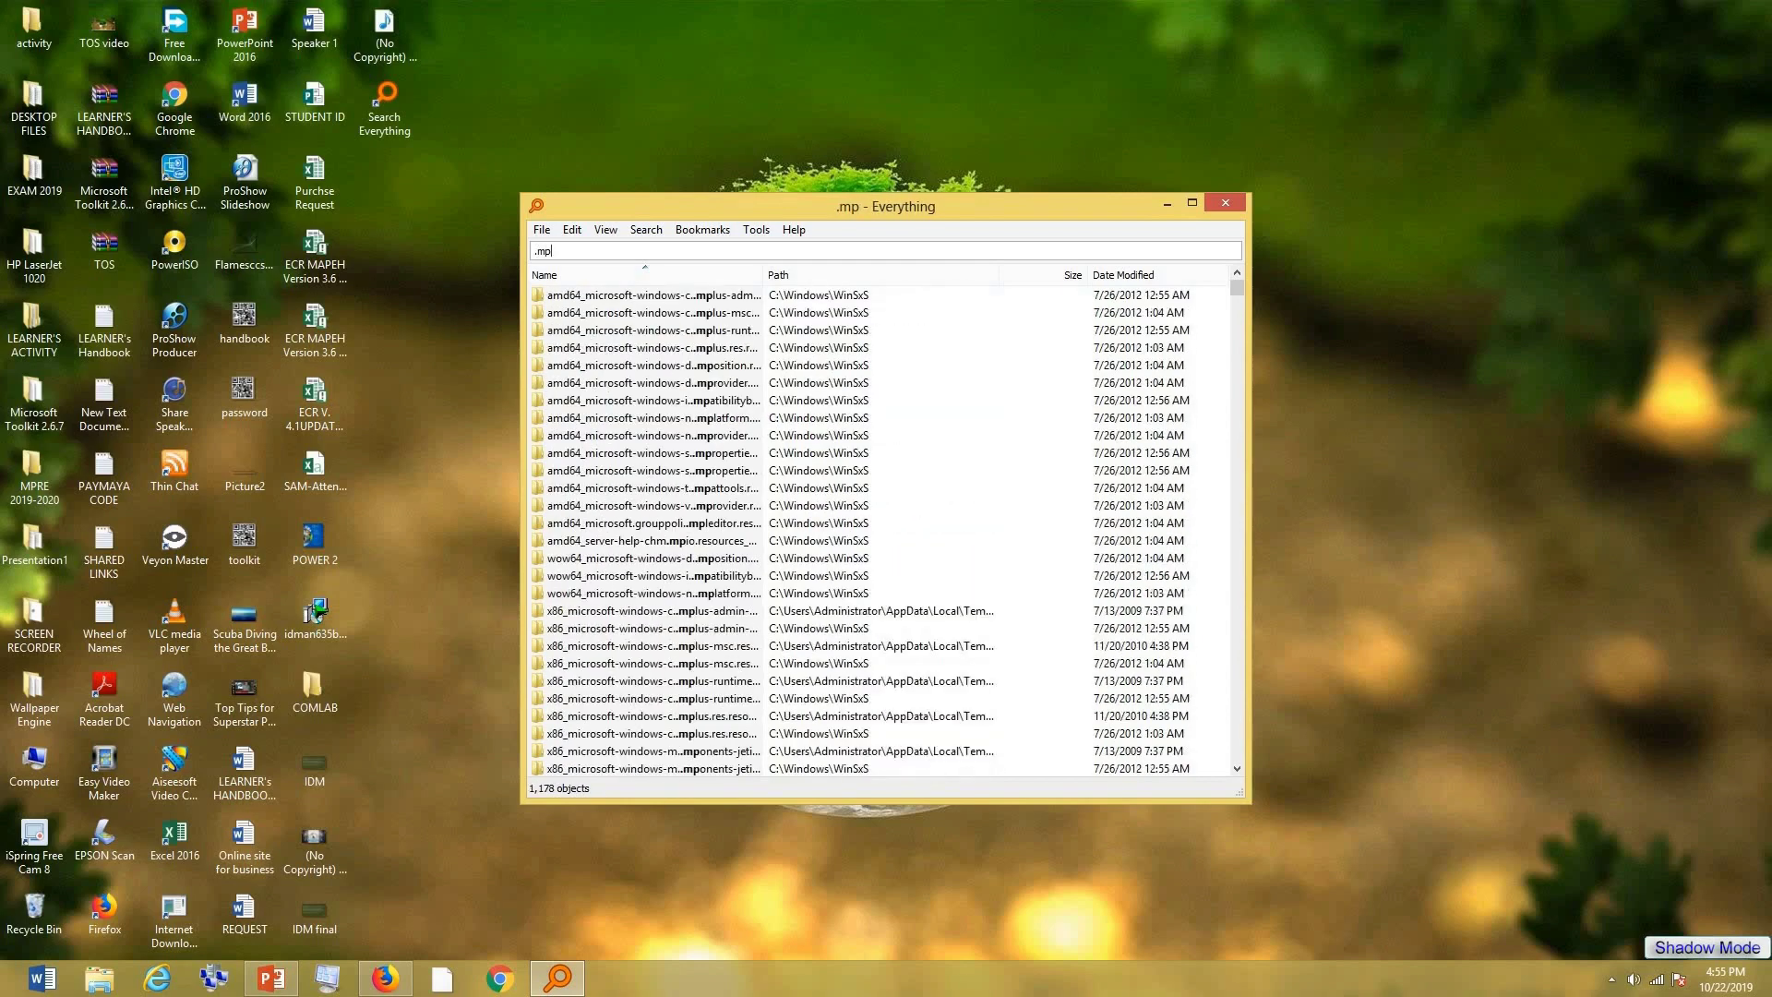
type("4")
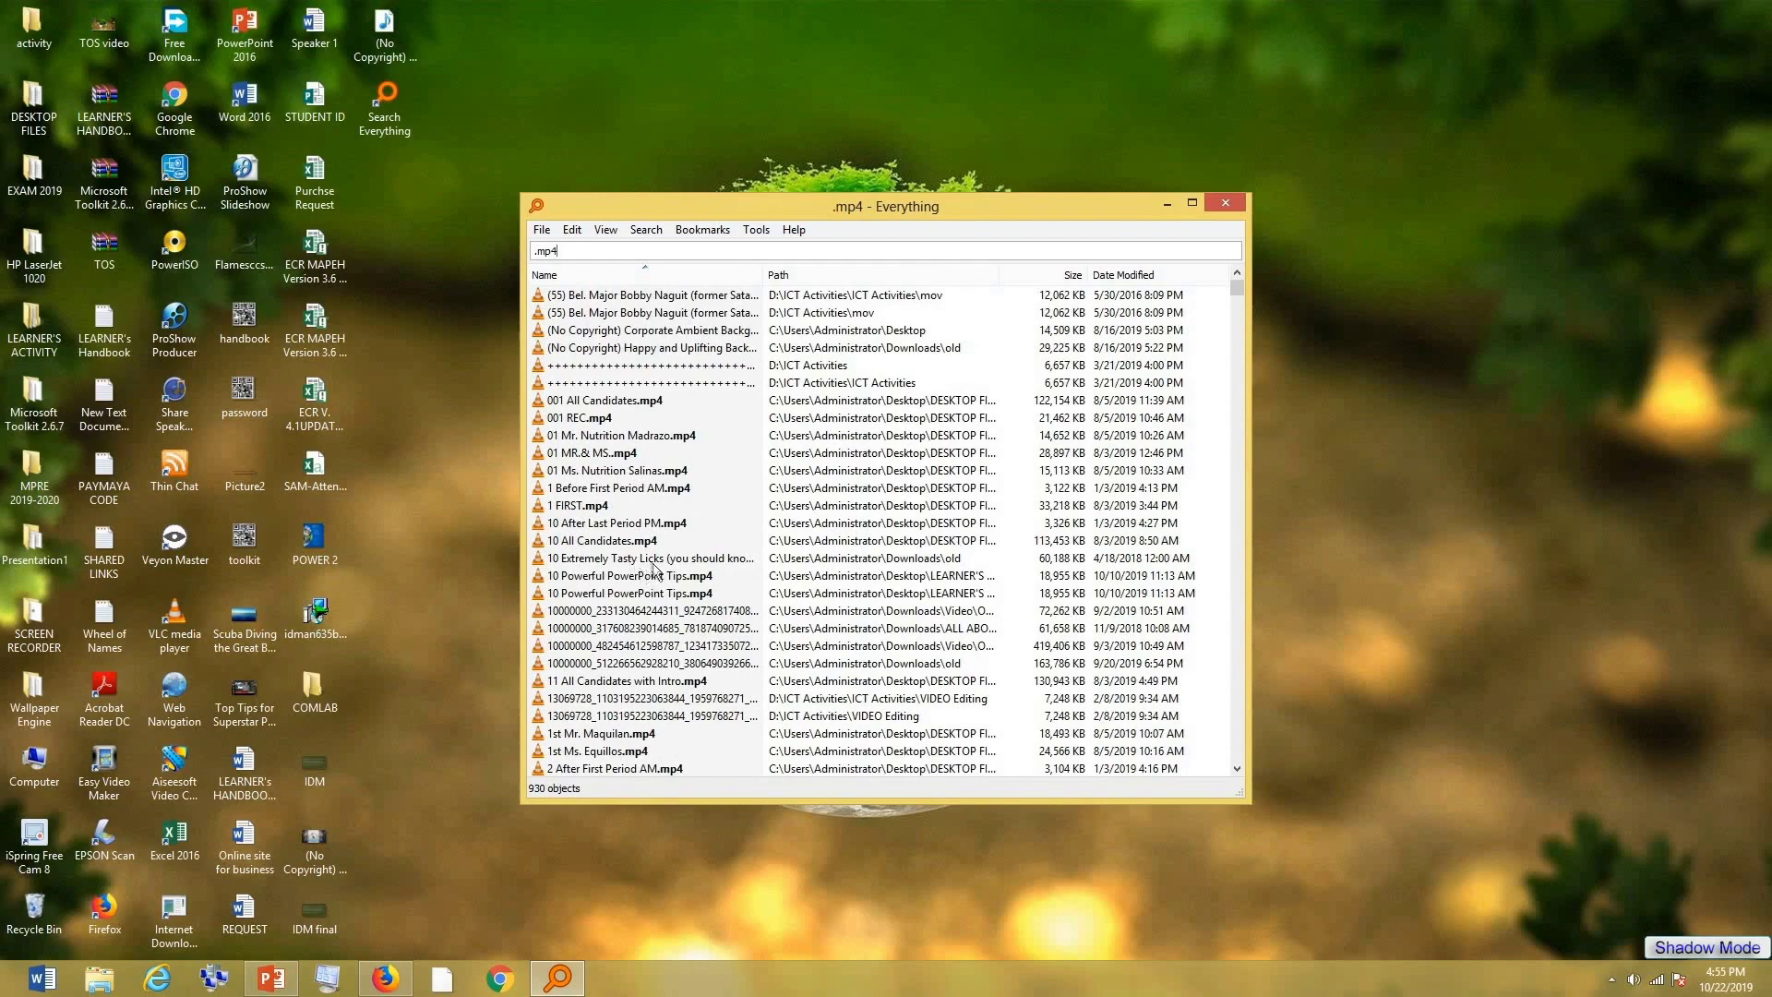
scroll(655, 572, "down", 4)
scroll(784, 560, "down", 4)
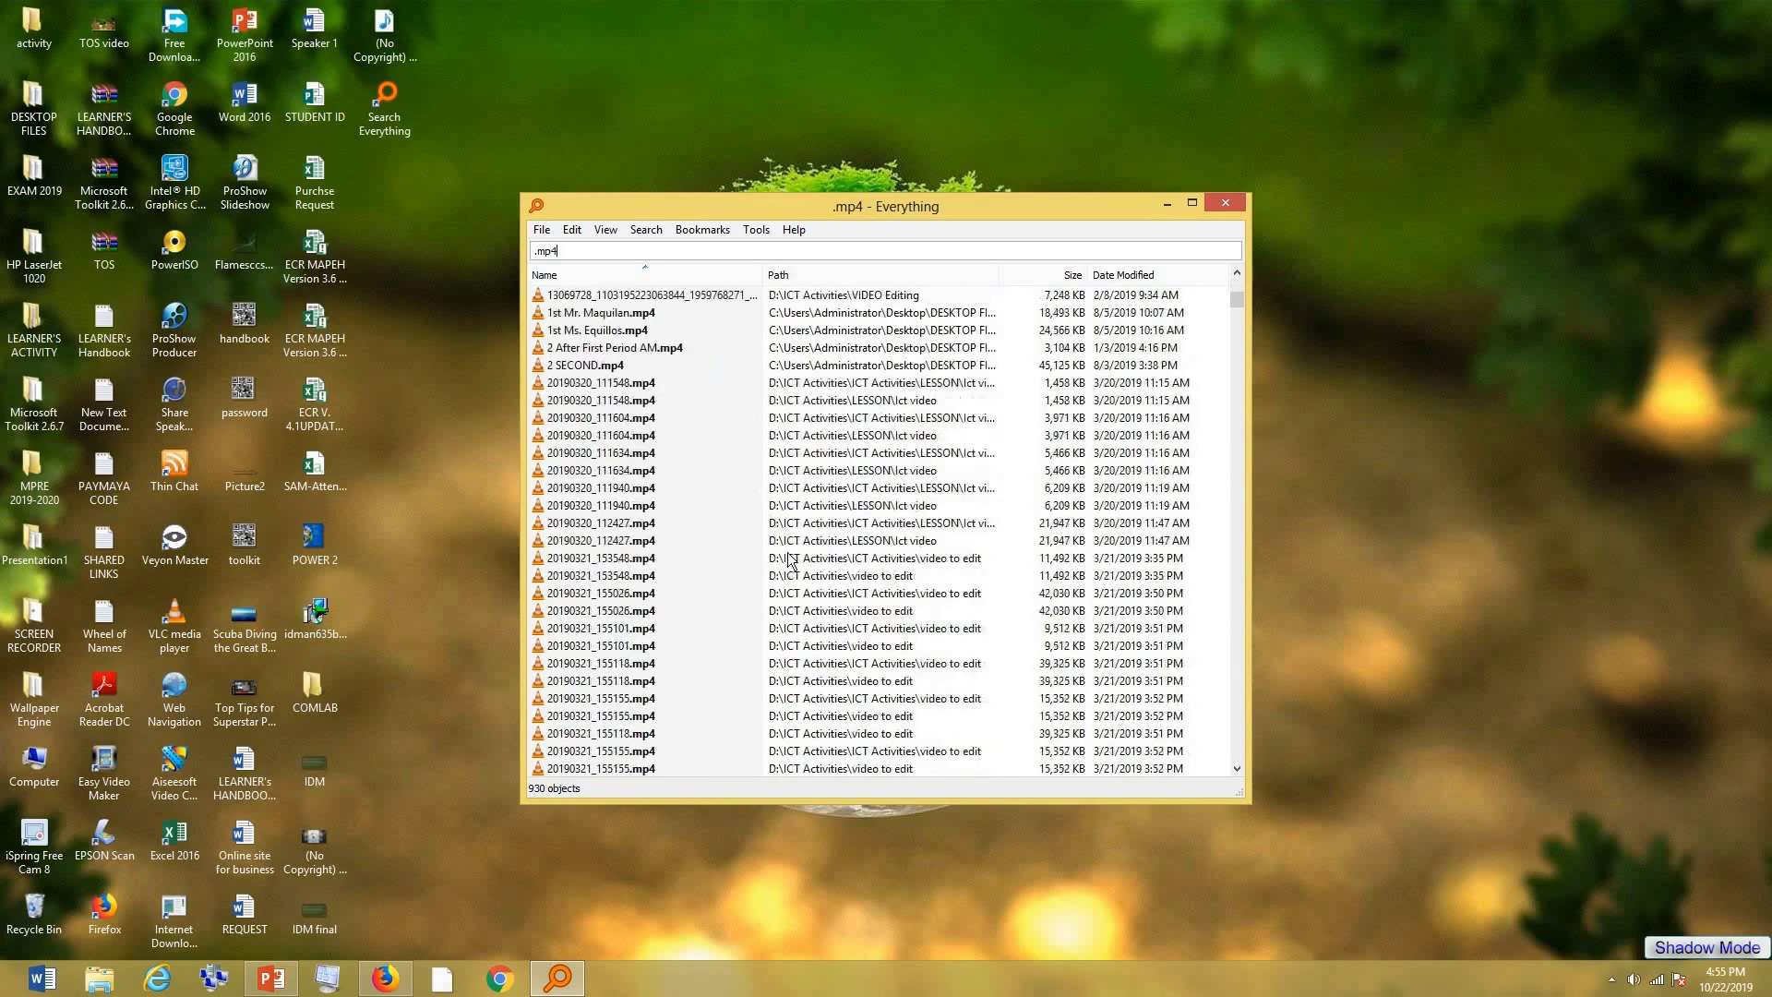
scroll(790, 560, "down", 1)
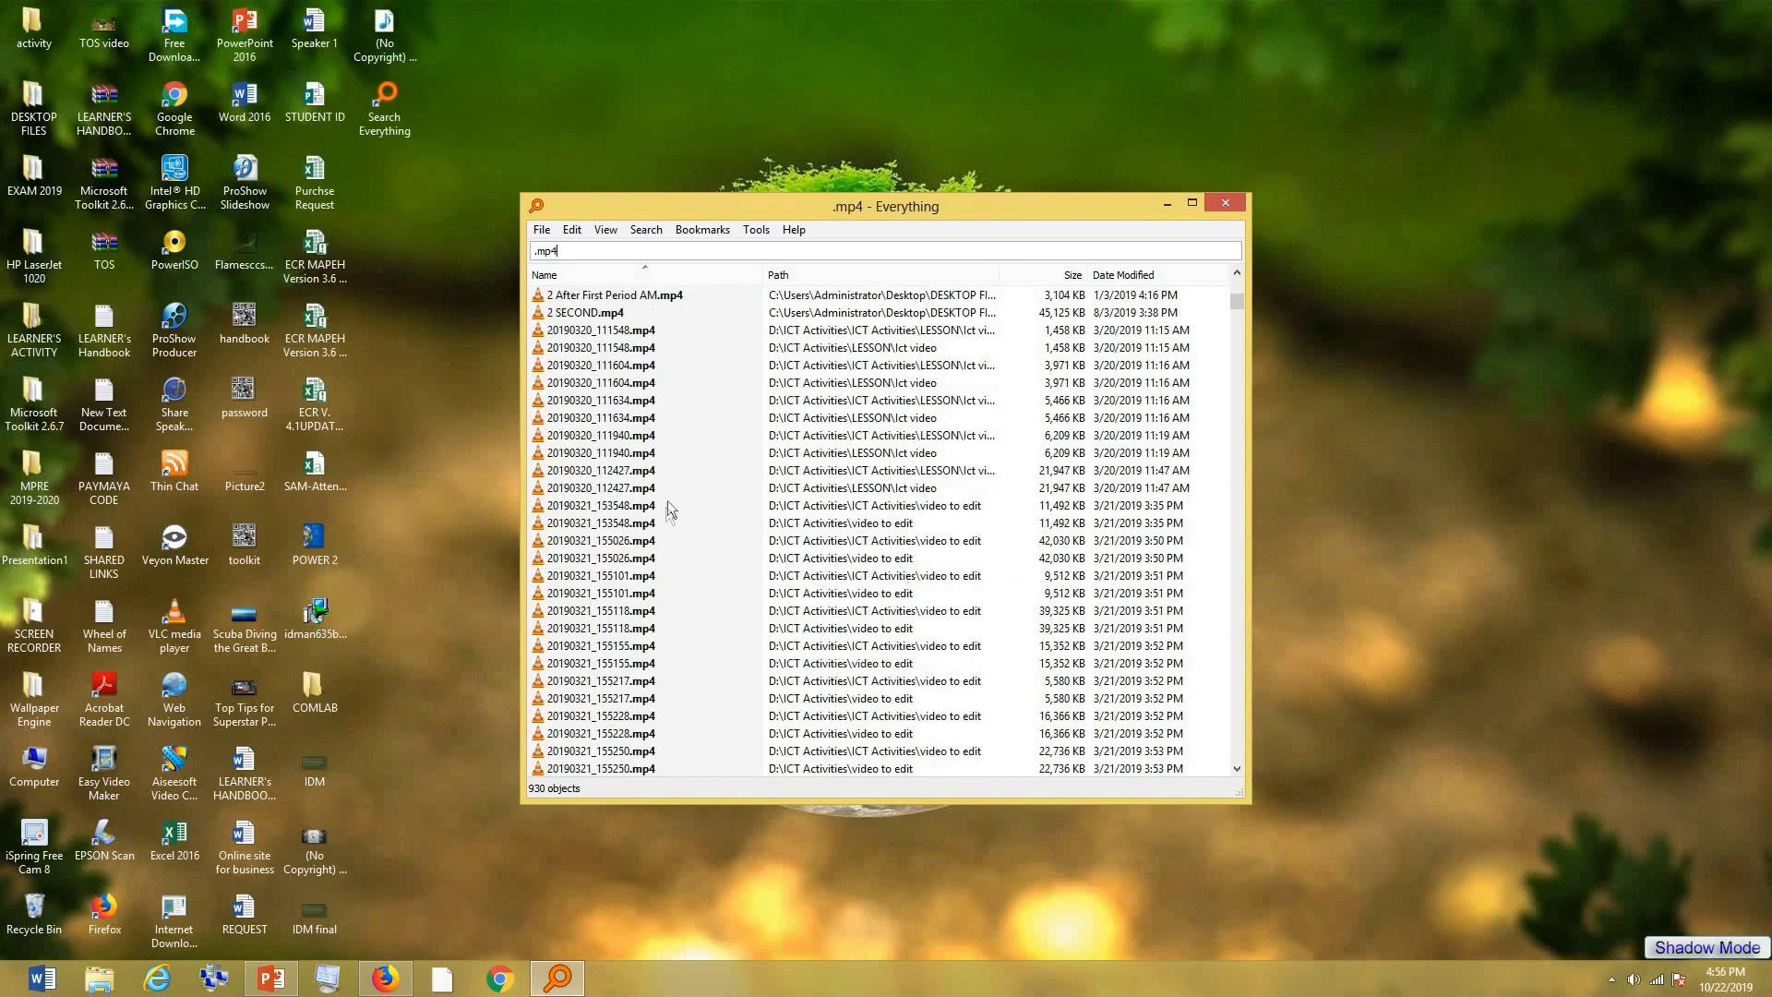
scroll(674, 510, "down", 4)
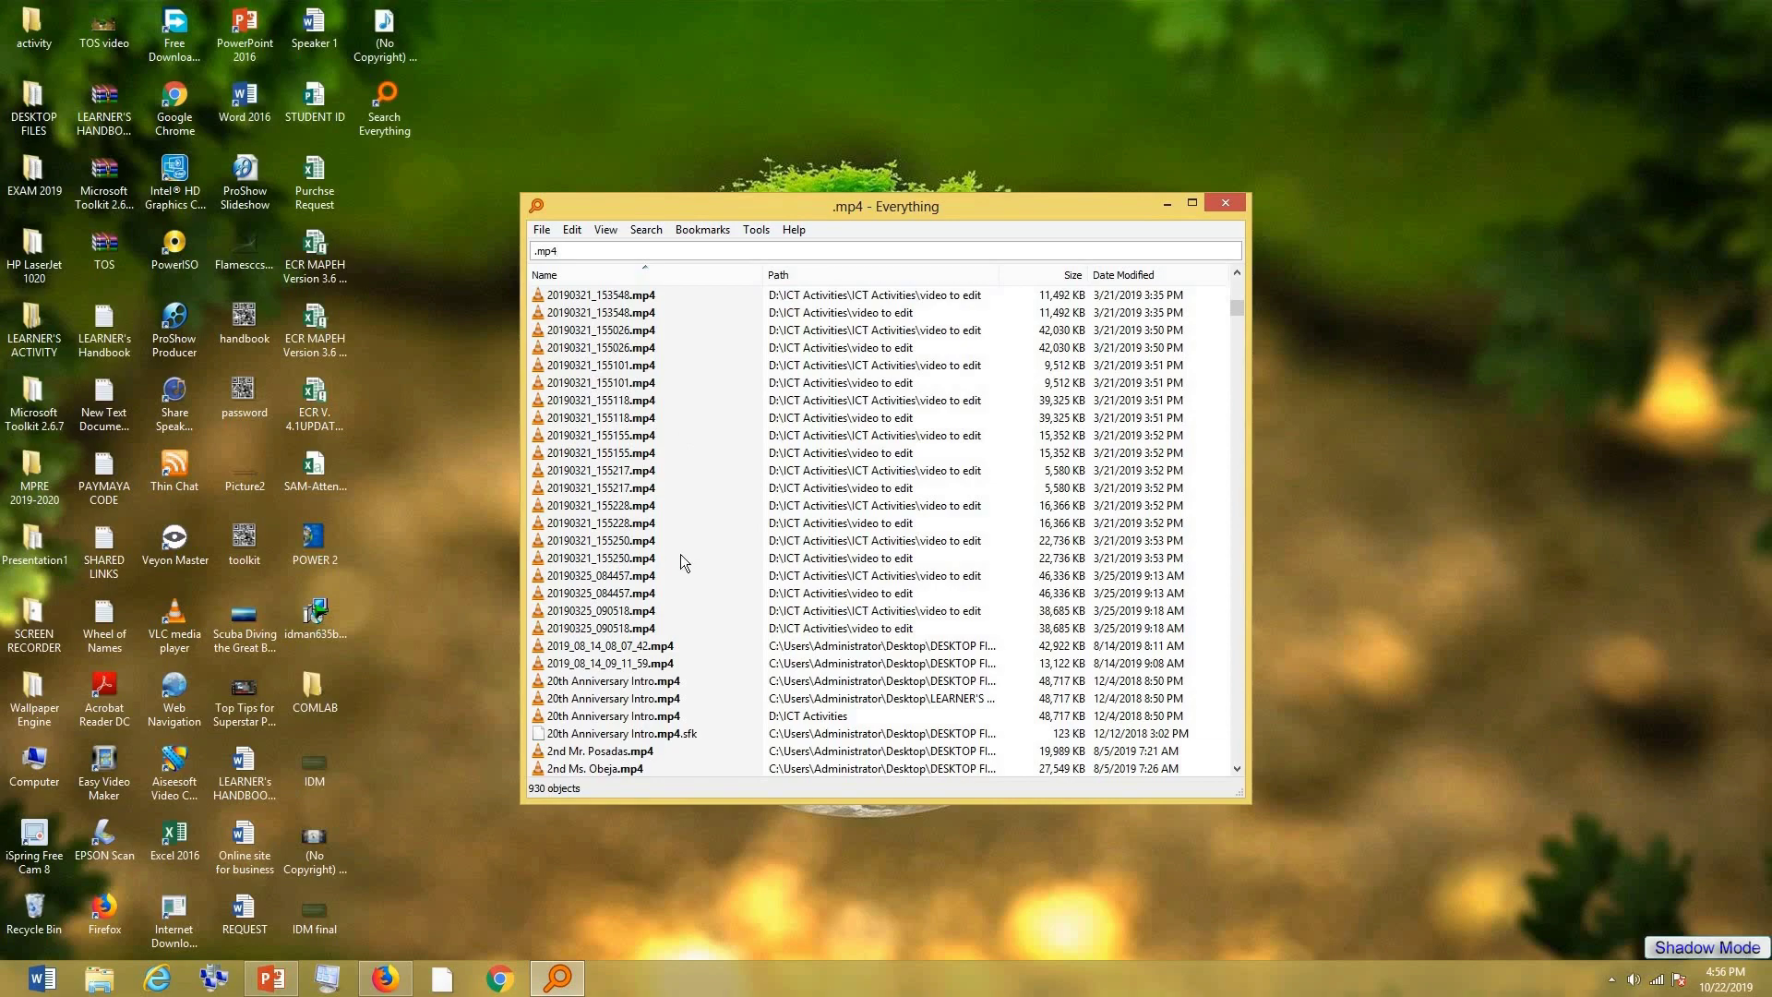
scroll(683, 573, "down", 3)
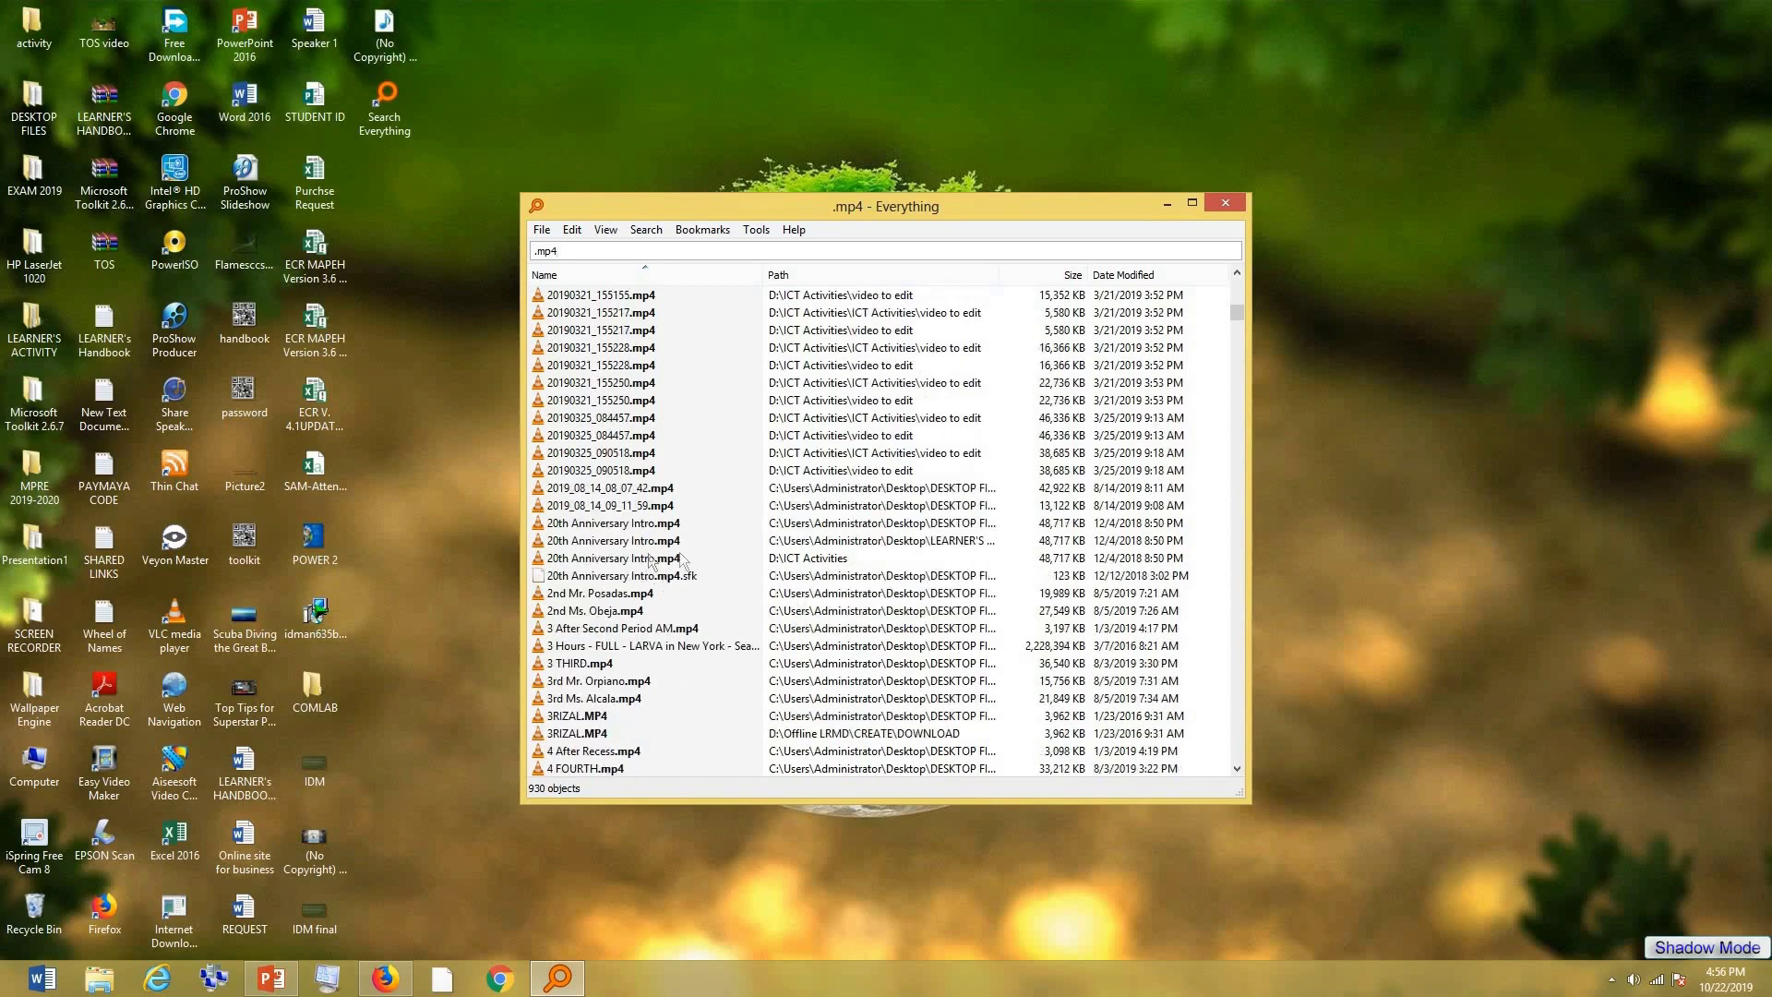
scroll(664, 577, "down", 9)
scroll(1154, 397, "down", 2)
left_click_drag(1235, 334, 1248, 380)
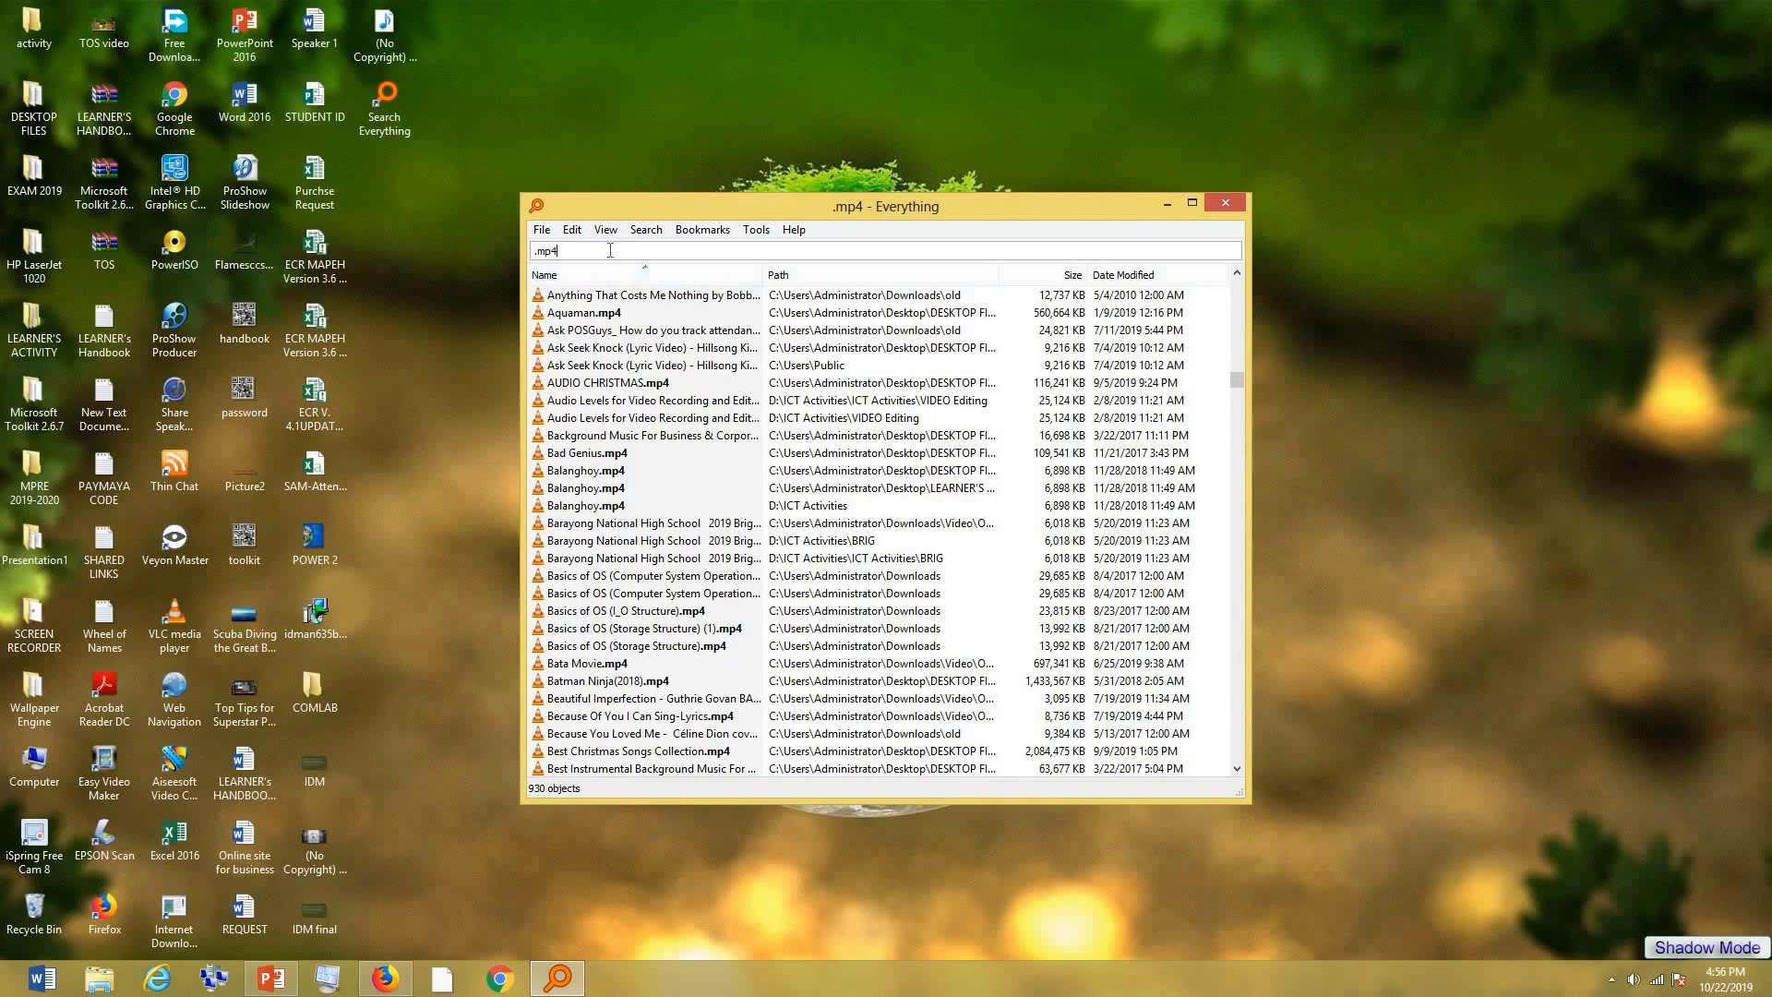
key("BackSpace")
Step: Change the search to .mp3, browse the 148 results, then close and reopen Everything
type("3")
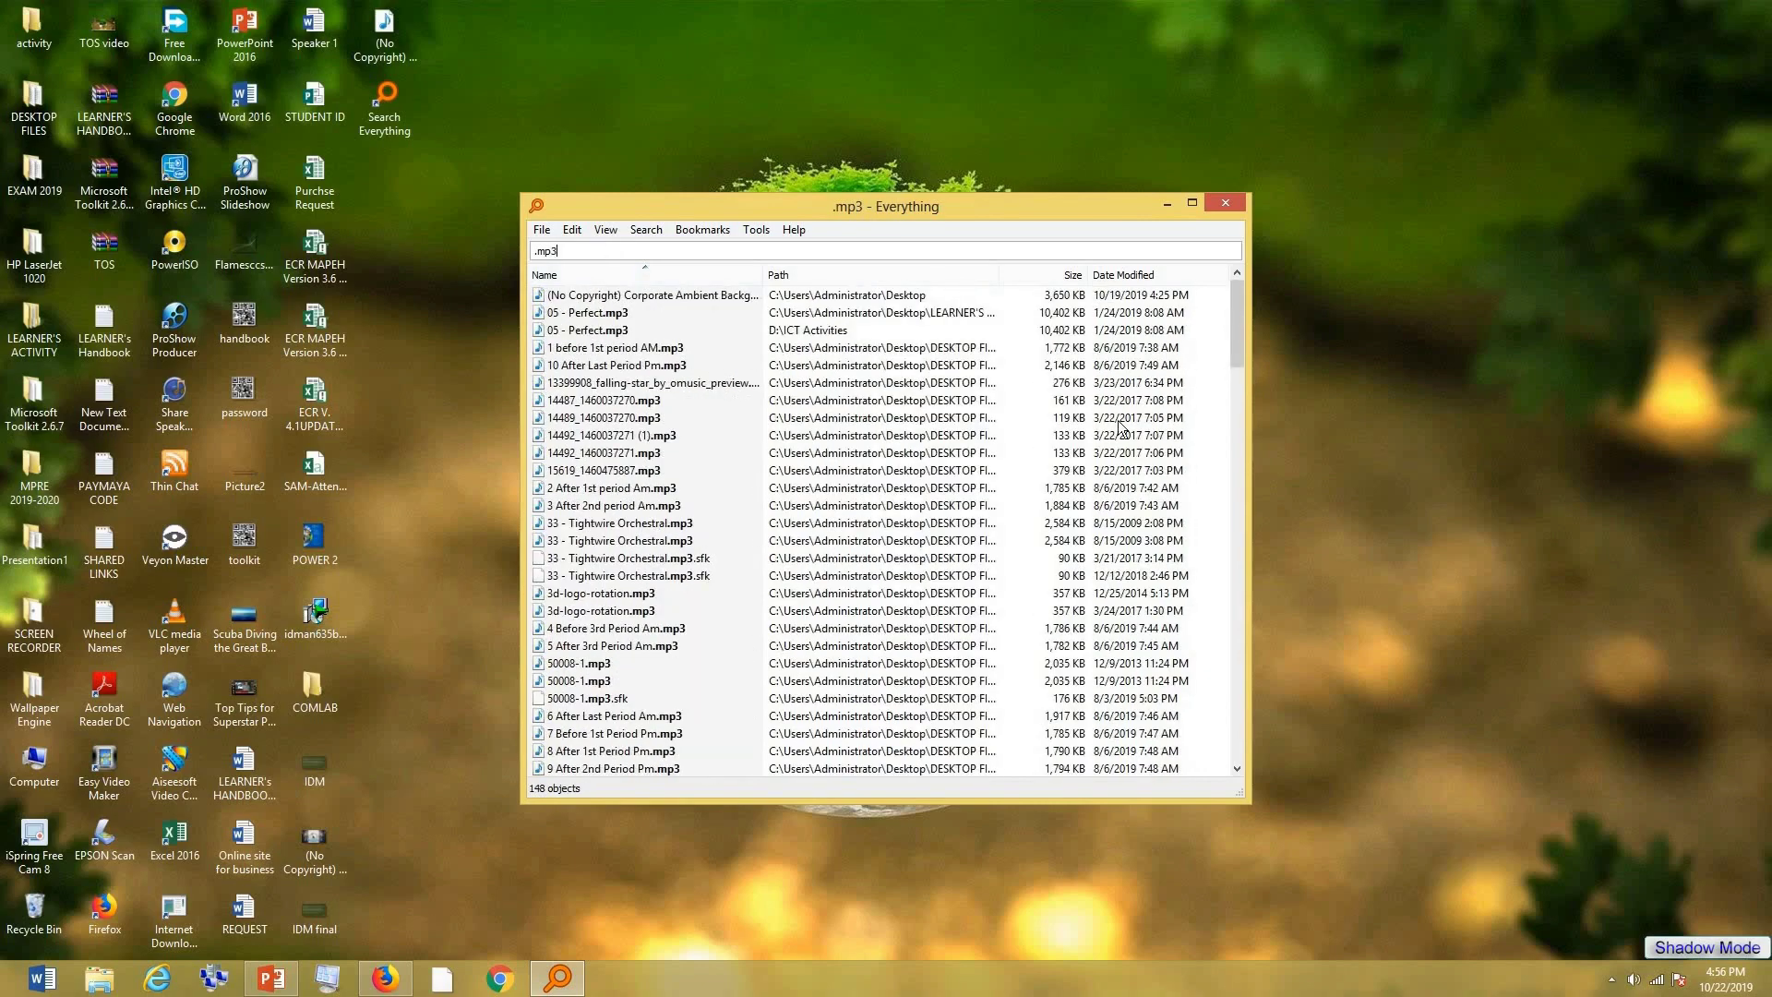
left_click_drag(1237, 348, 1246, 390)
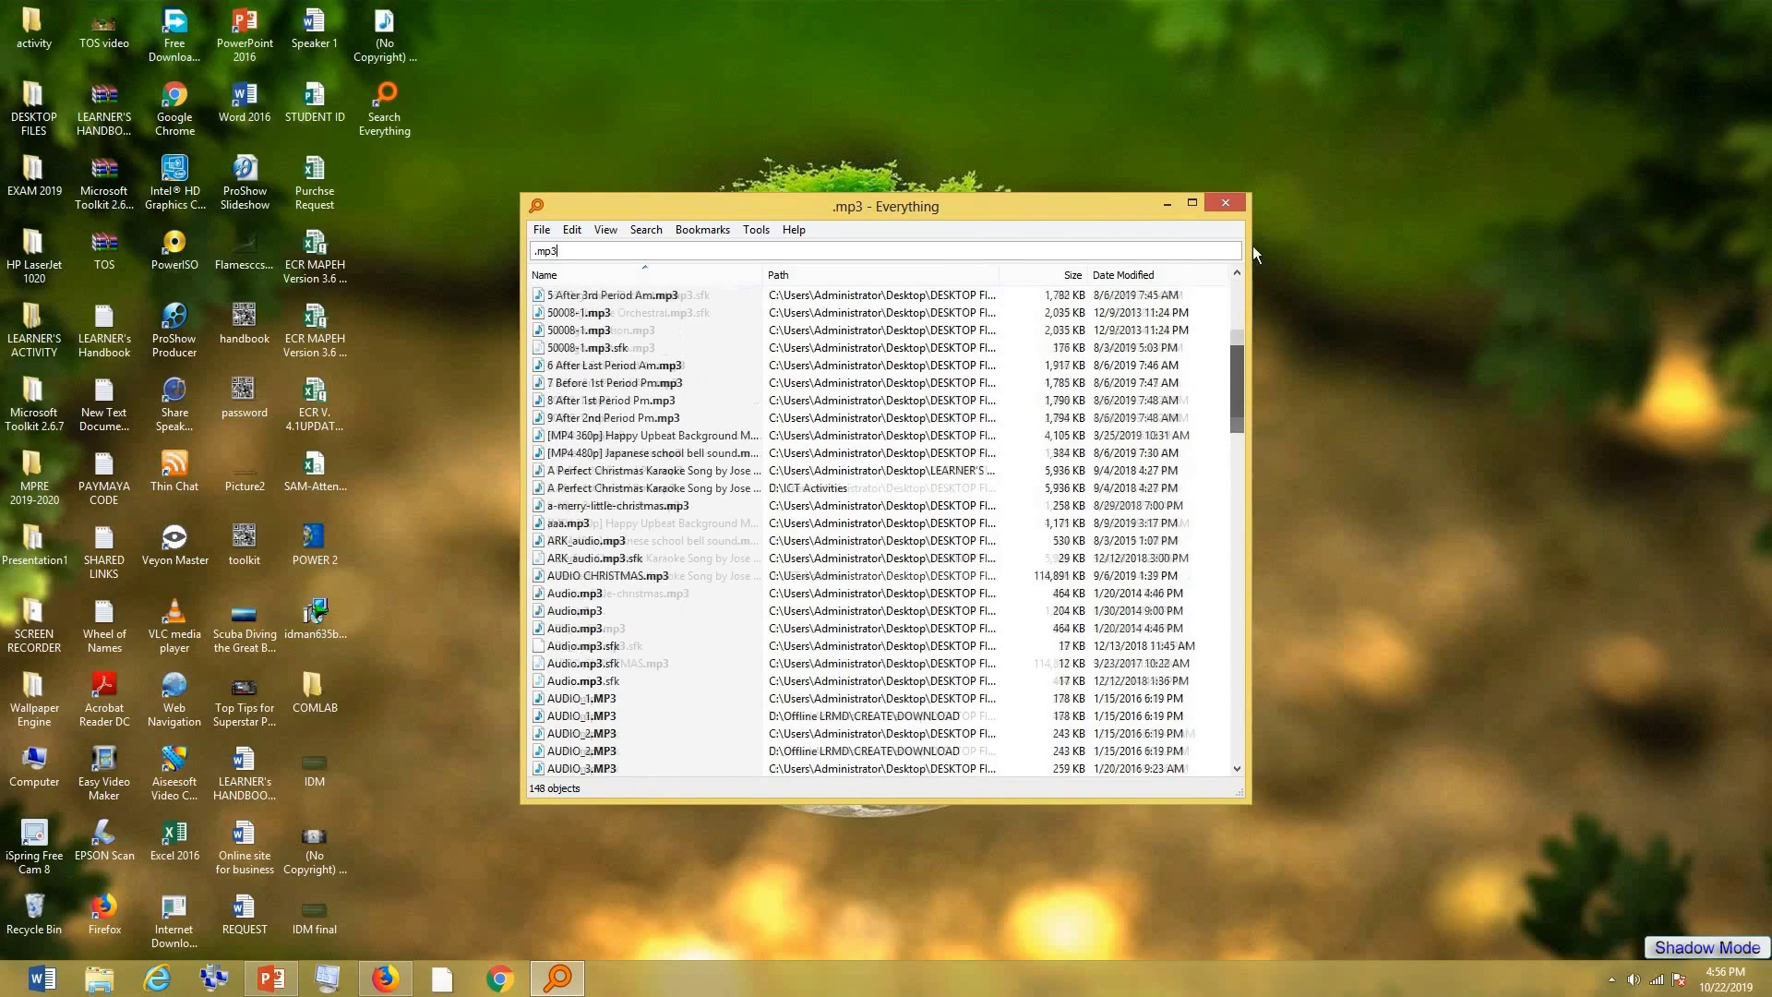
left_click(1223, 203)
right_click(587, 249)
left_click(592, 824)
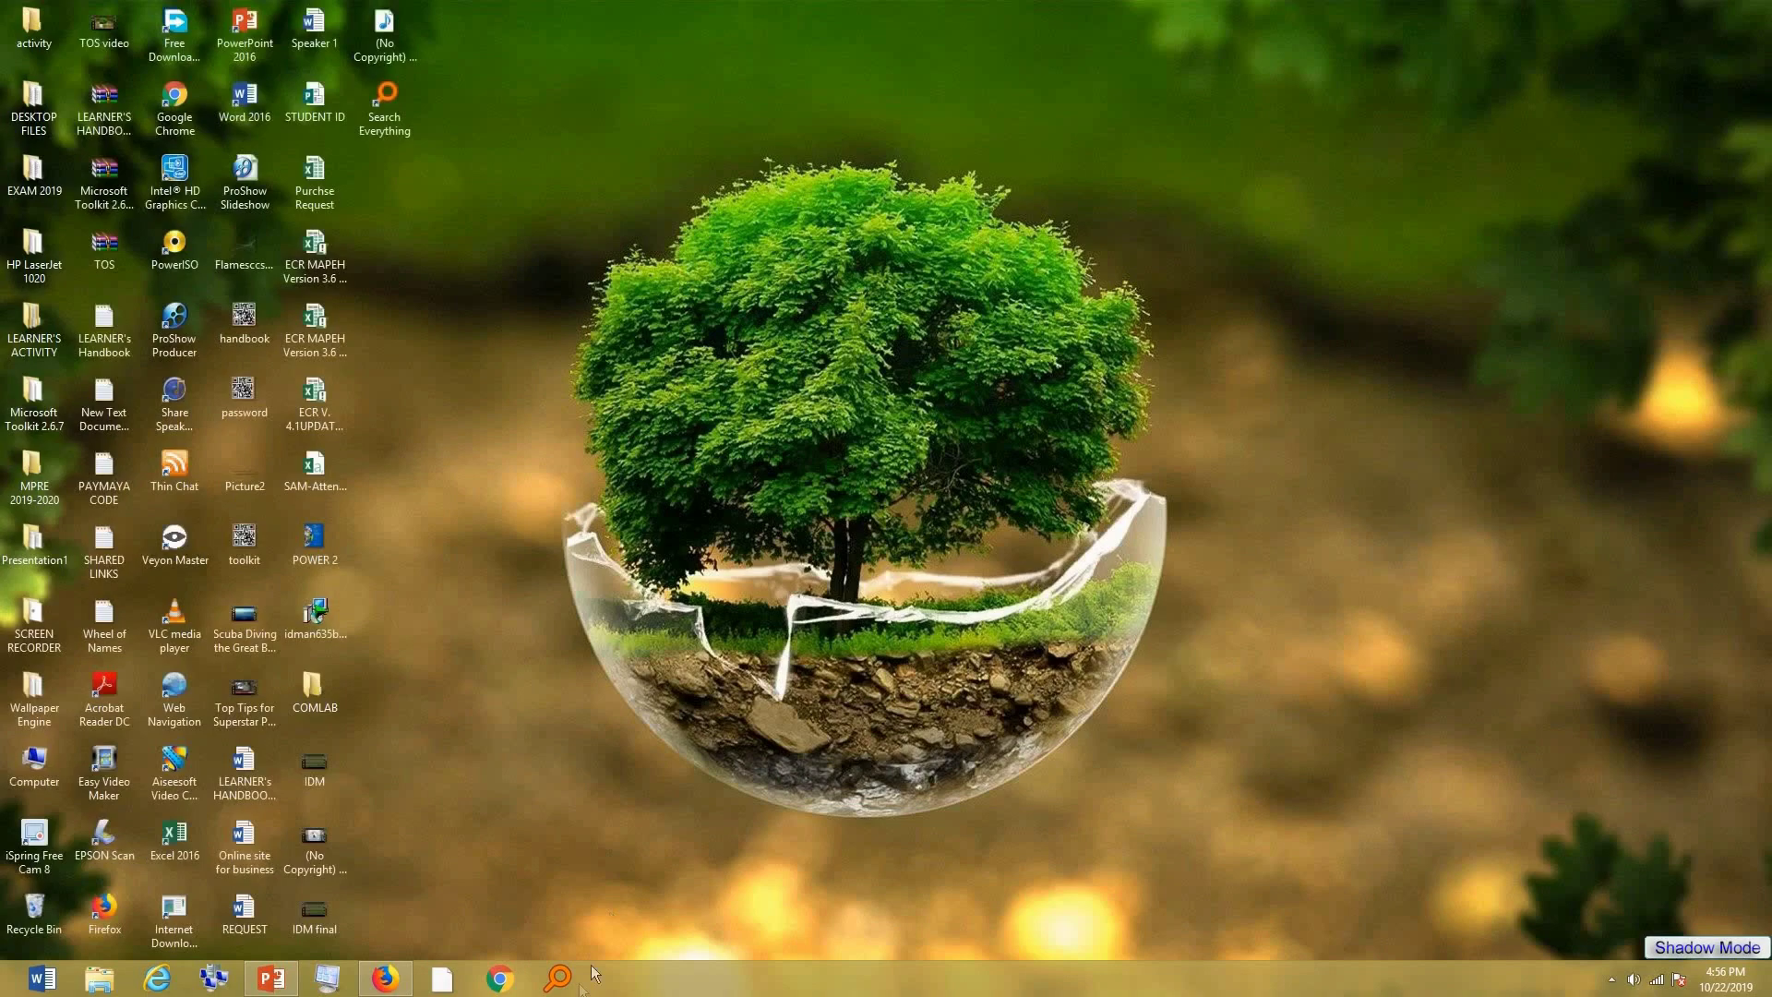
left_click(558, 978)
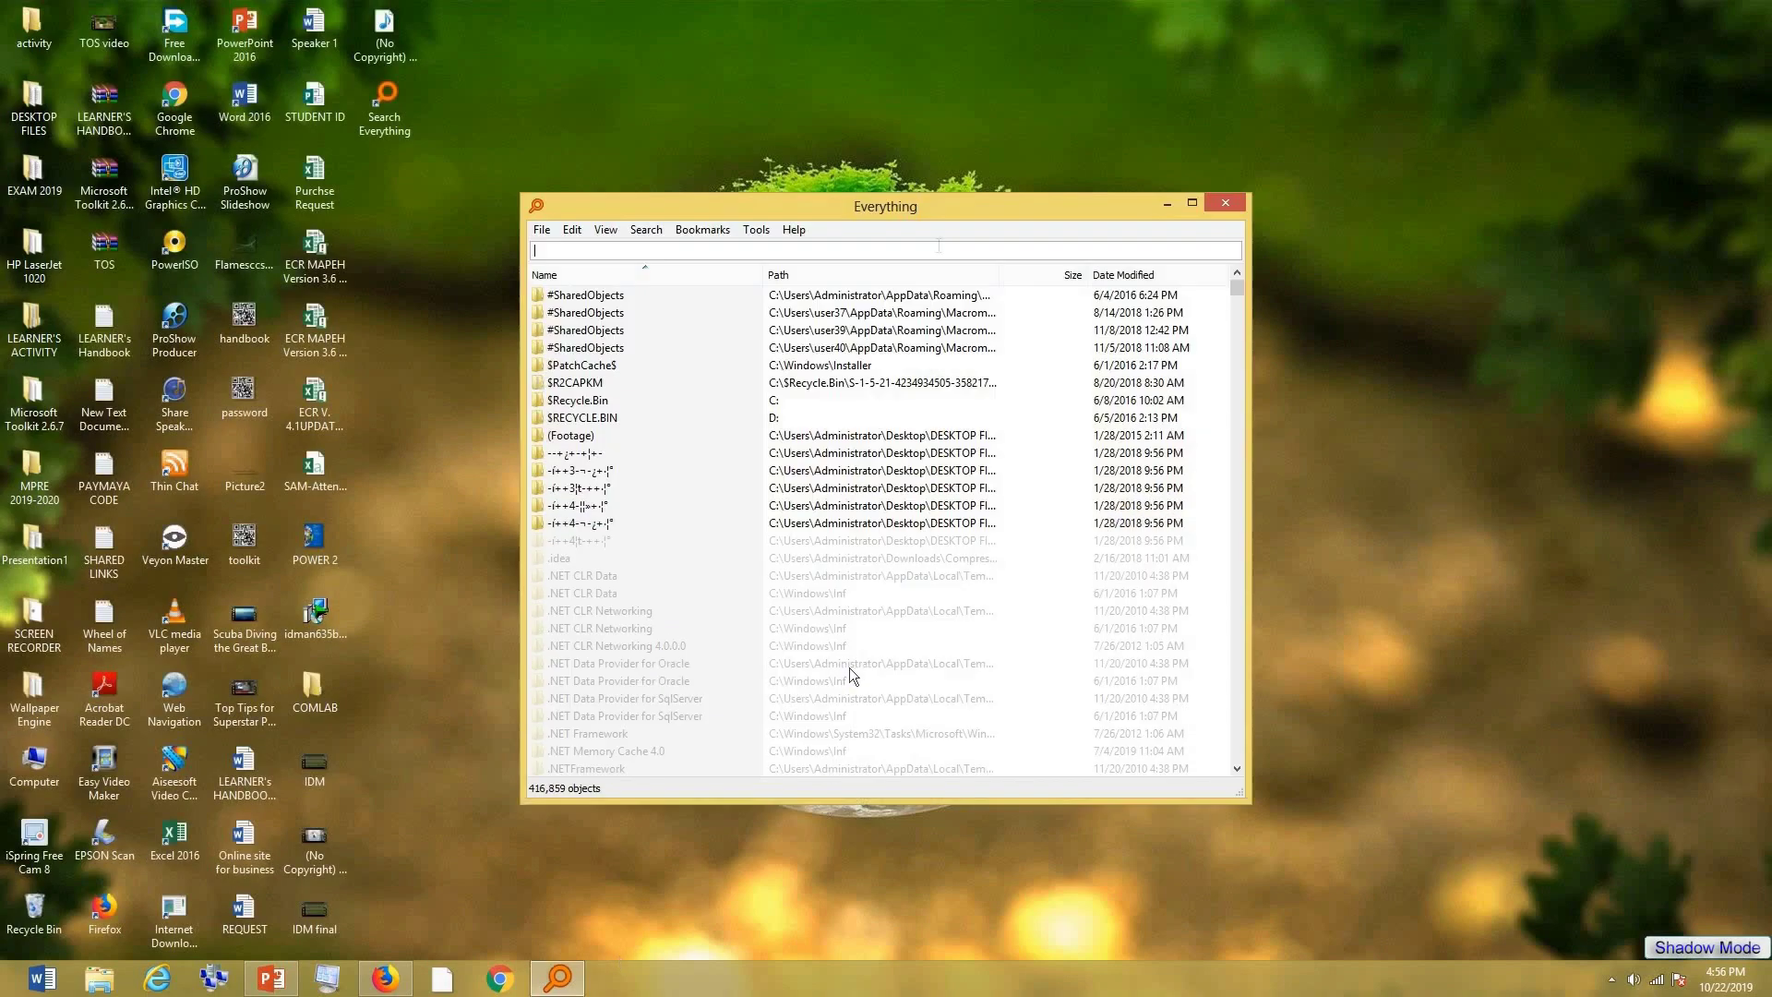
Step: Search for .doc files, finding 4,255, then clear the search box to list all 416,859 items
left_click(596, 253)
type(".")
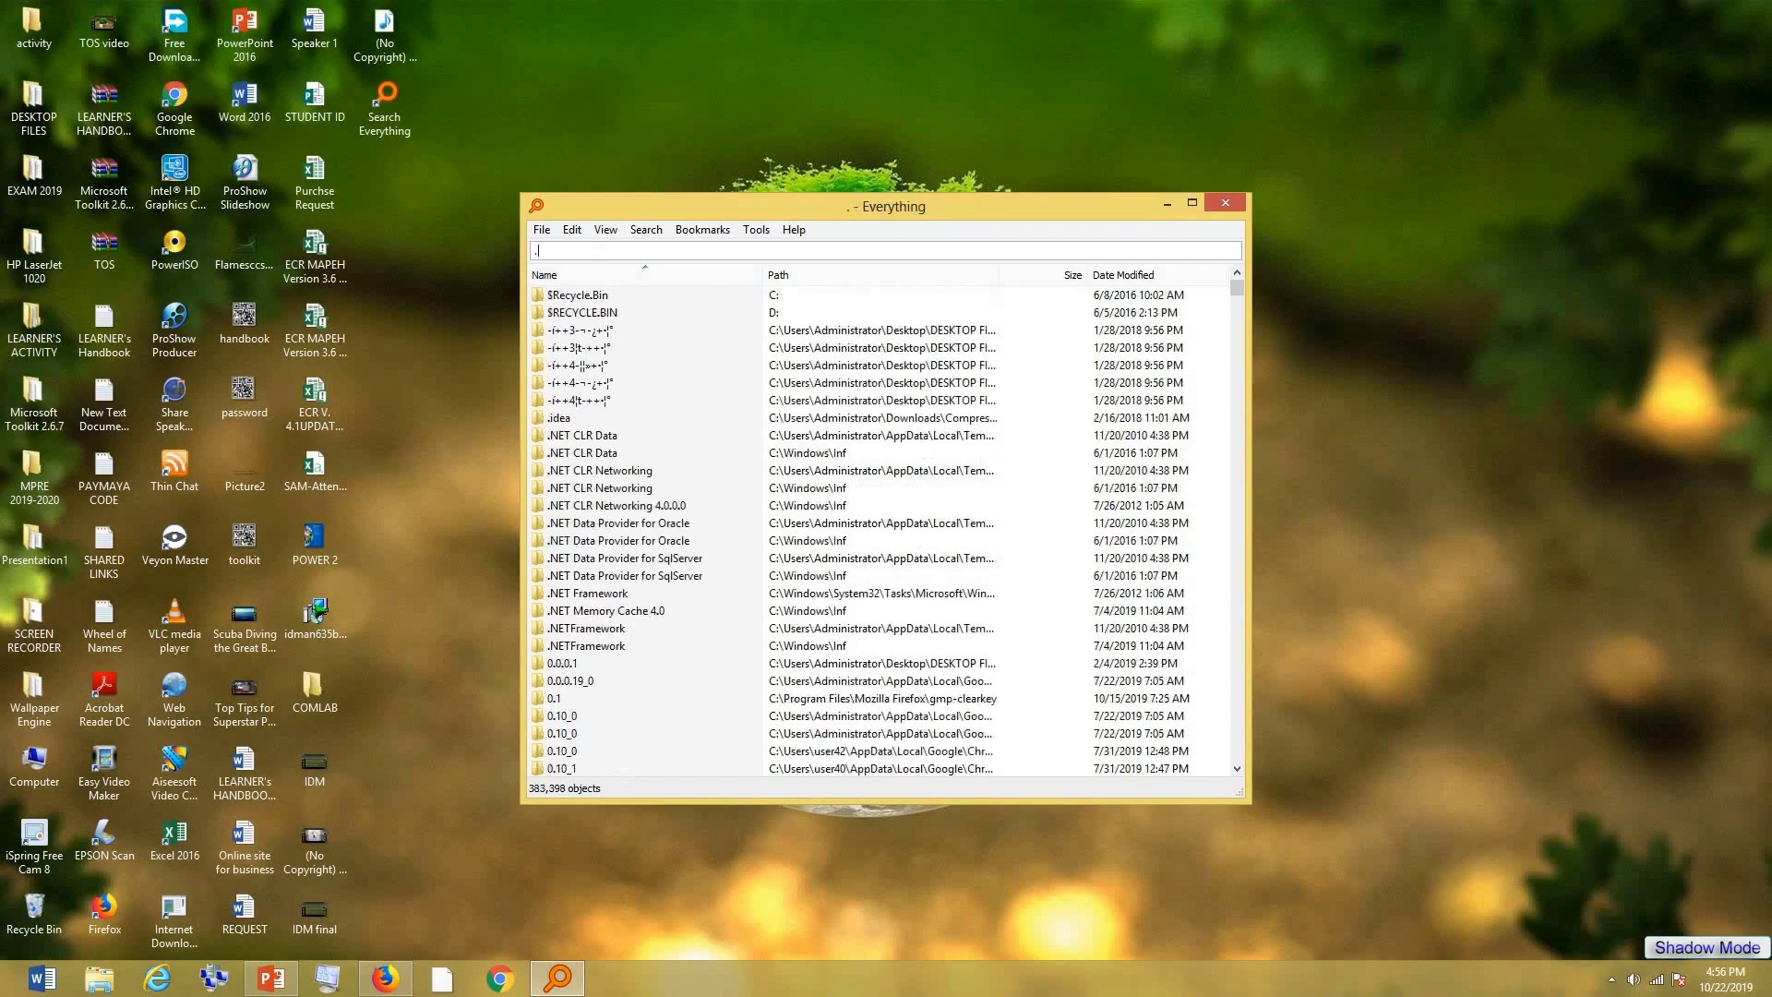
type("doc")
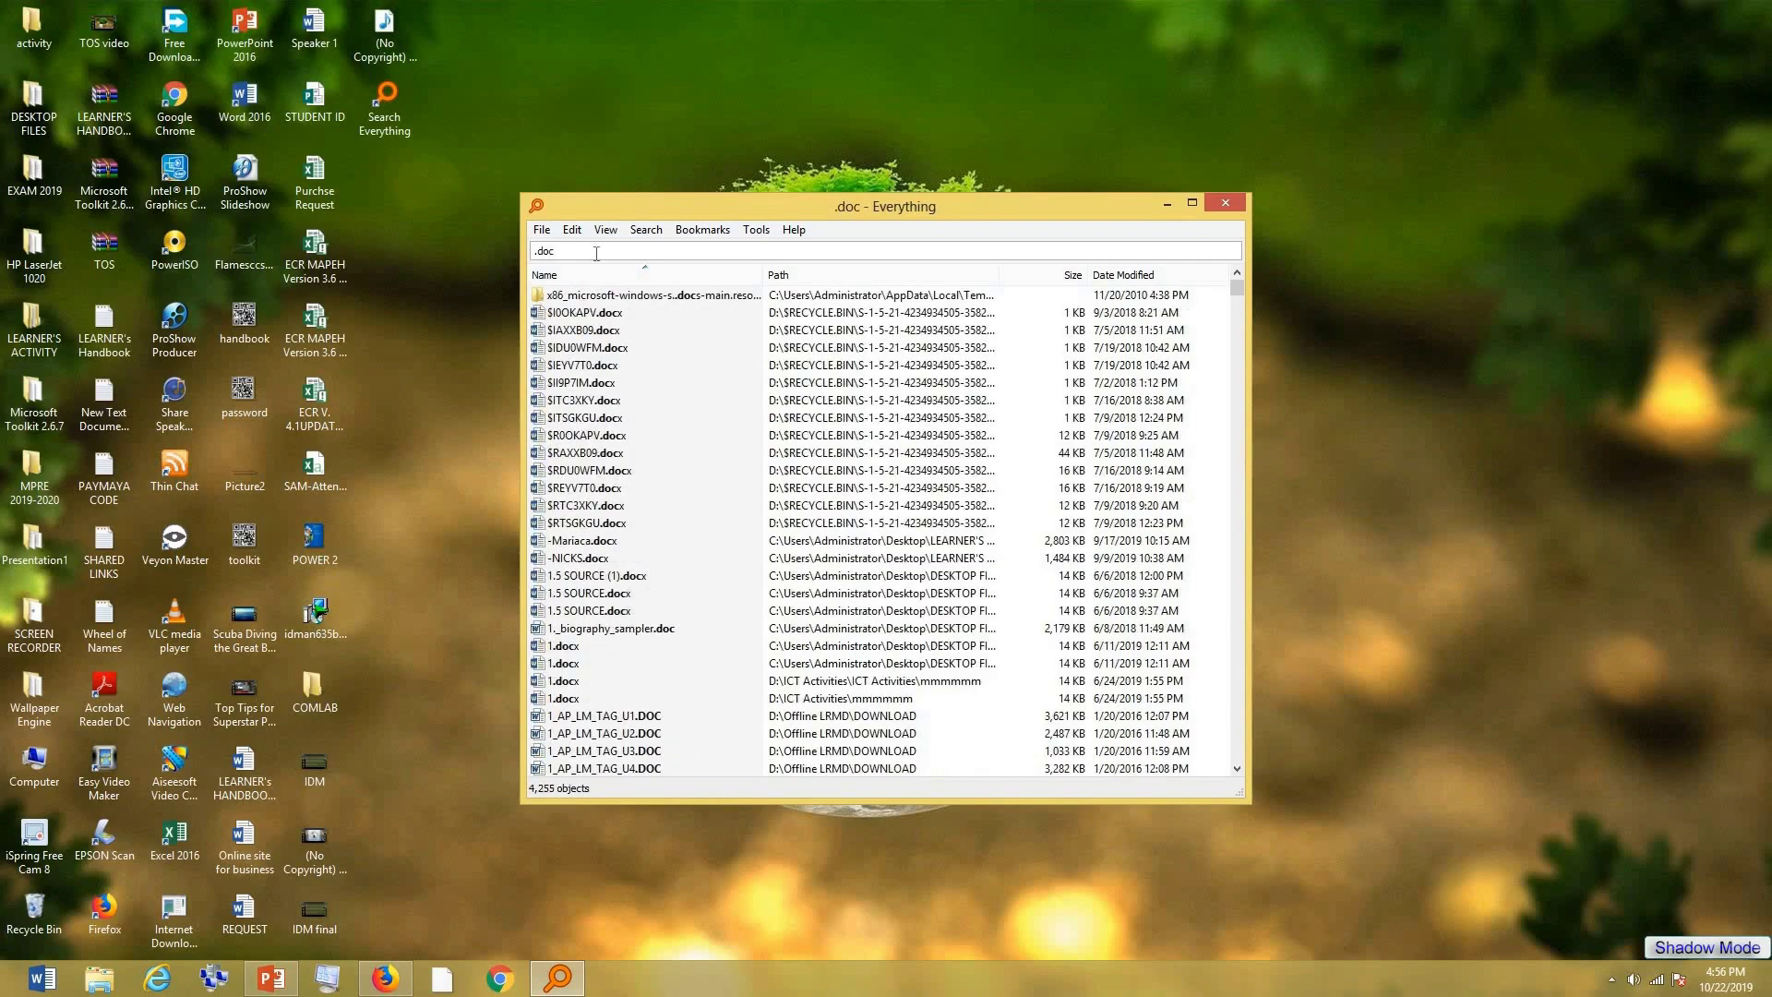
type("s")
key("BackSpace")
type("x")
key("BackSpace")
key("BackSpace")
key("BackSpace")
key("BackSpace")
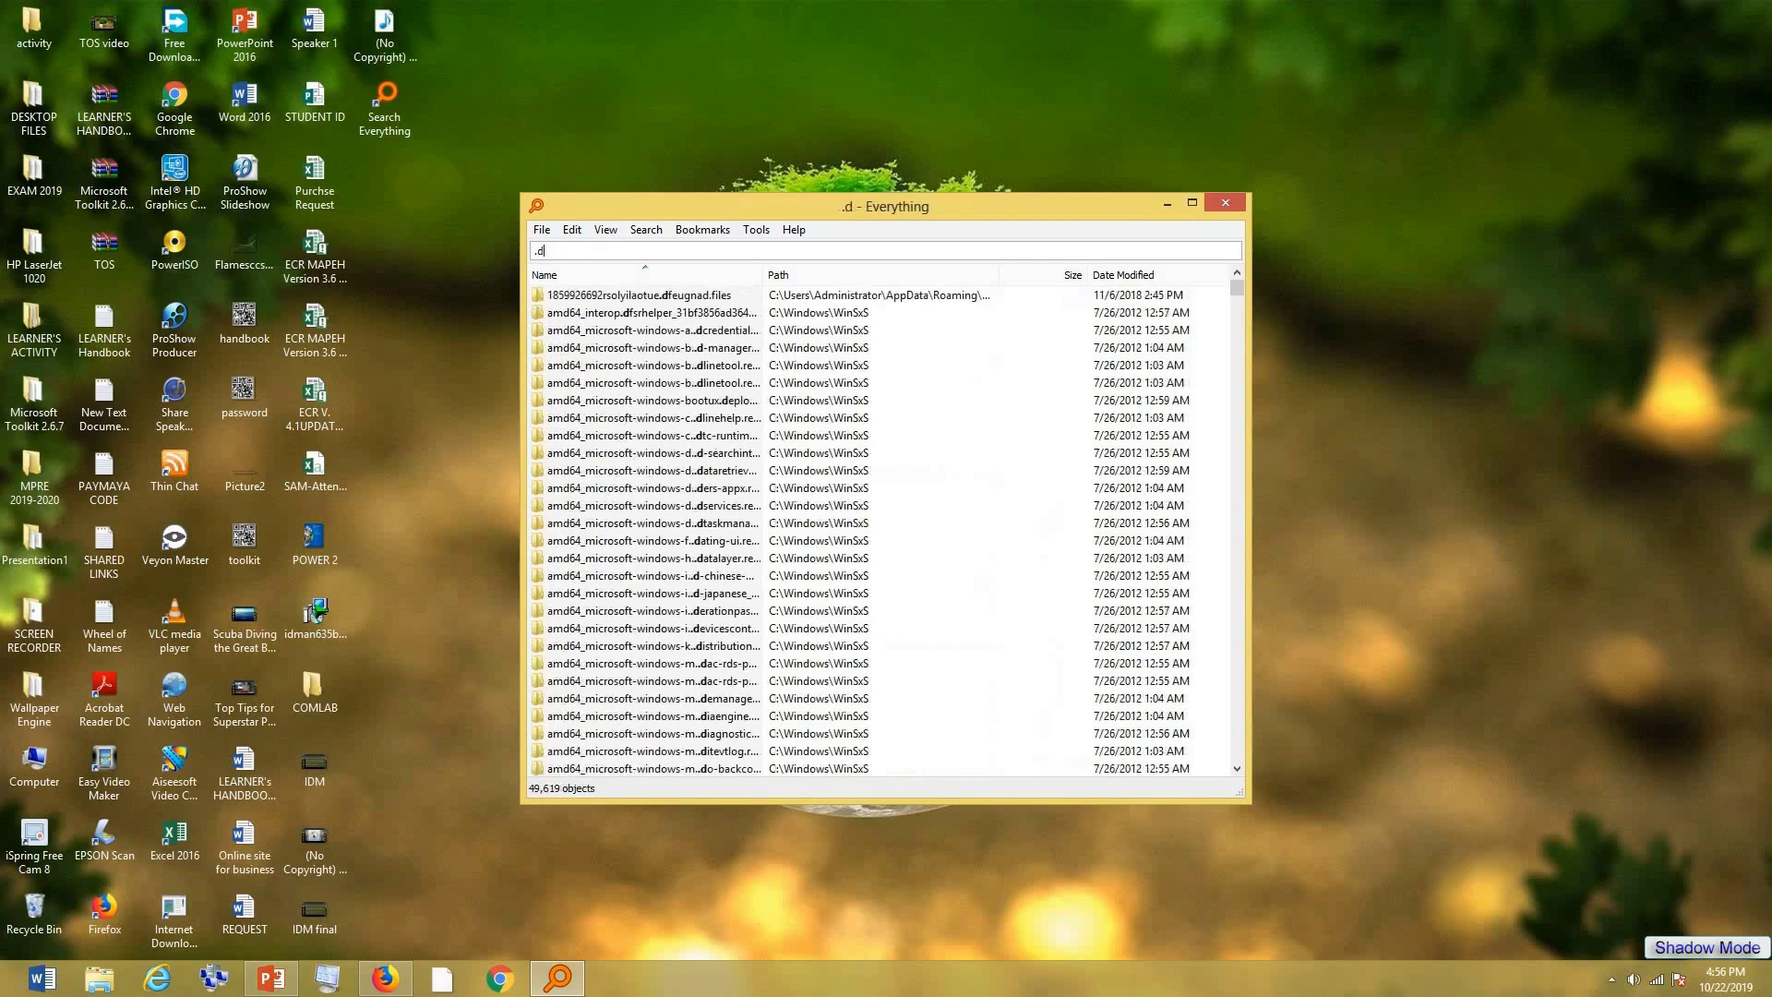
key("BackSpace")
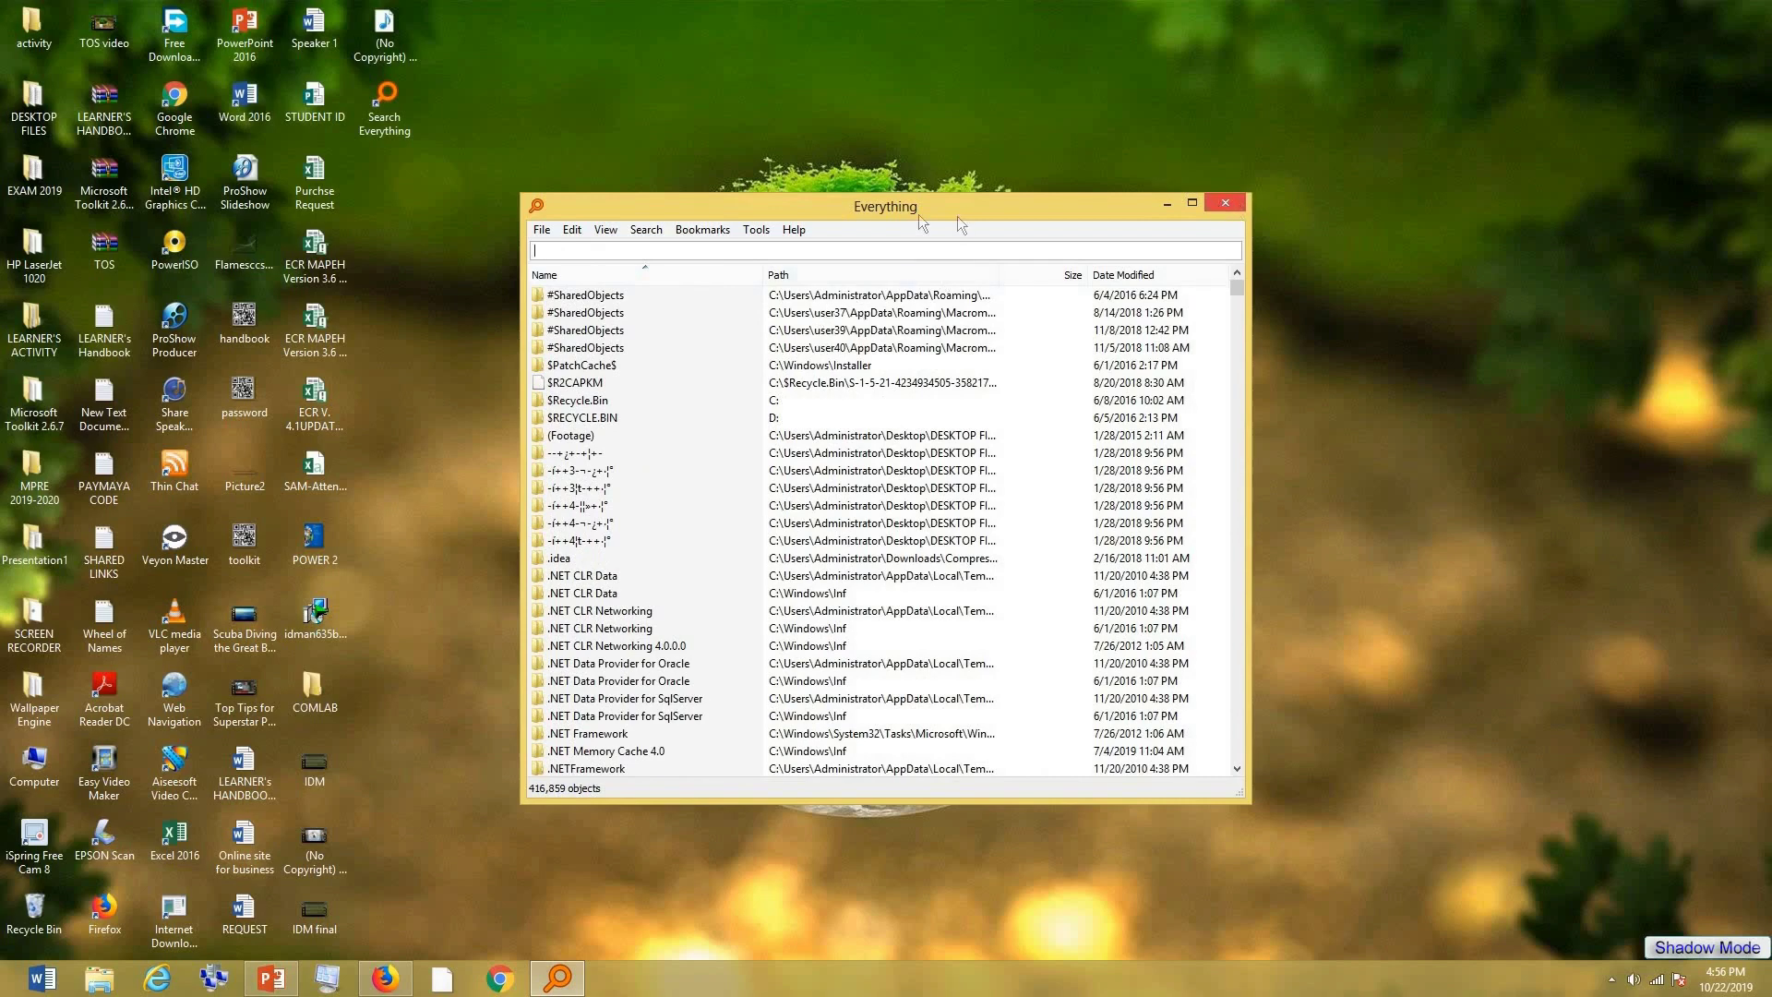
Step: Open Computer below Everything and search the whole computer for 'wallpaper engine'
left_click_drag(874, 213, 1074, 185)
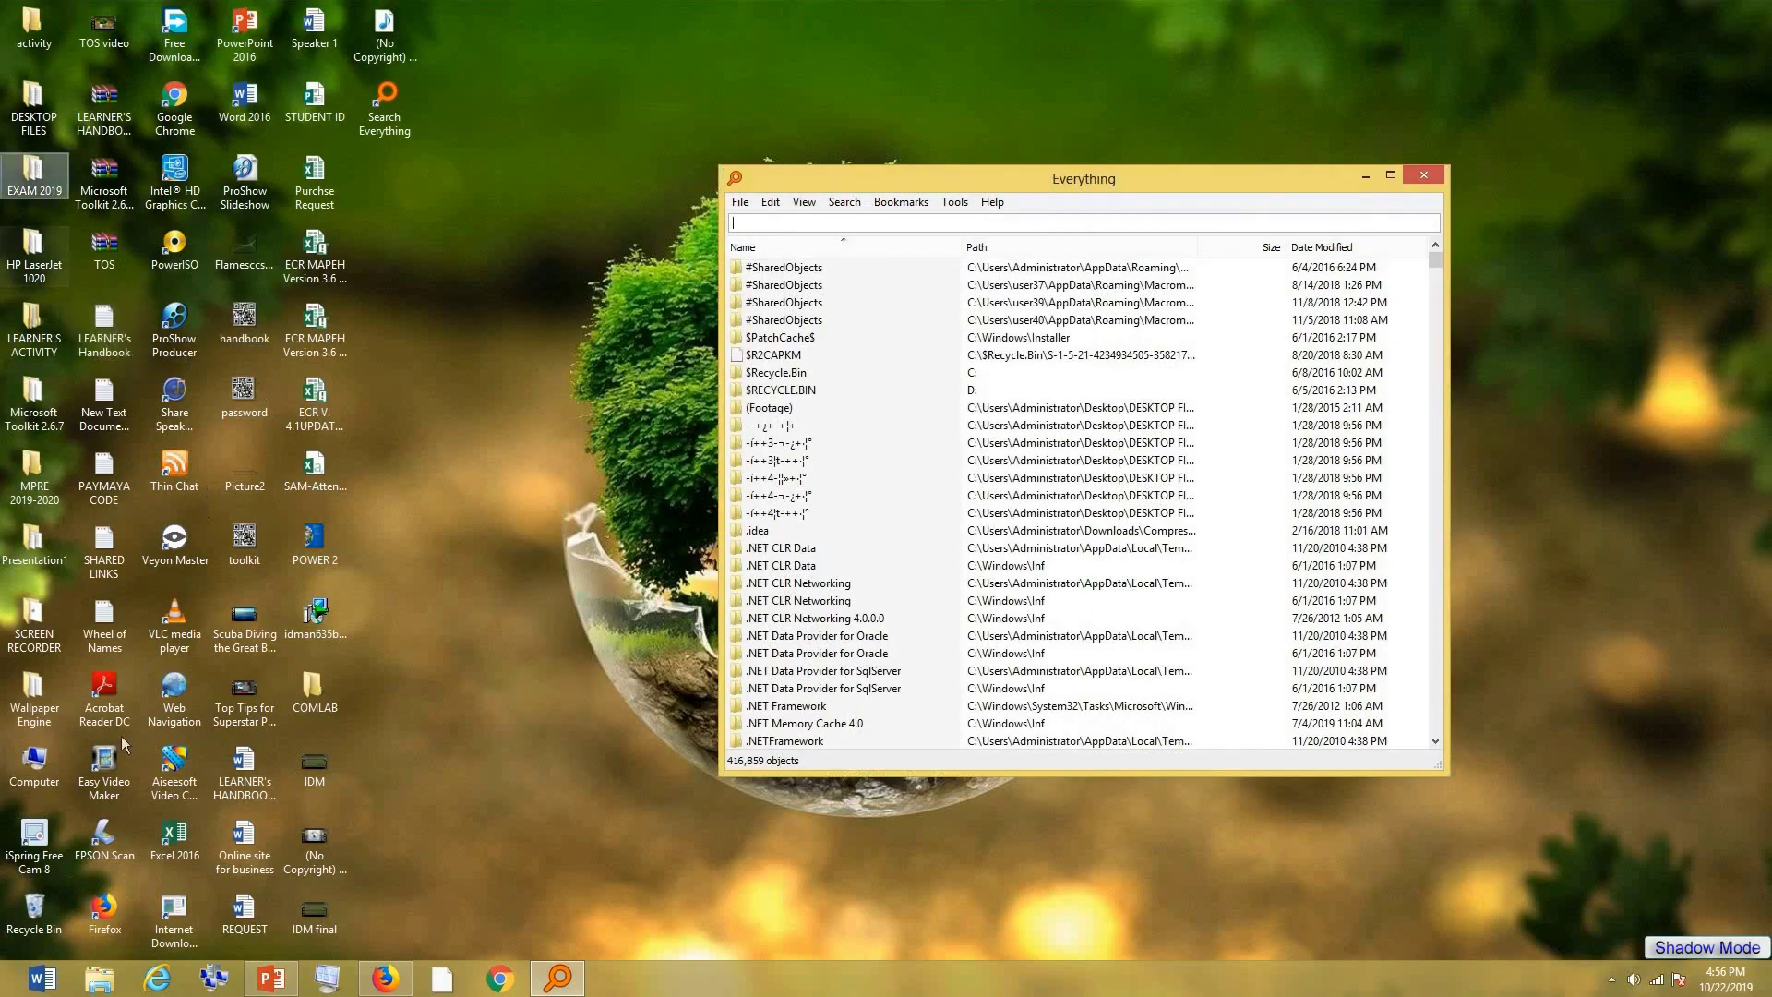
double_click(28, 771)
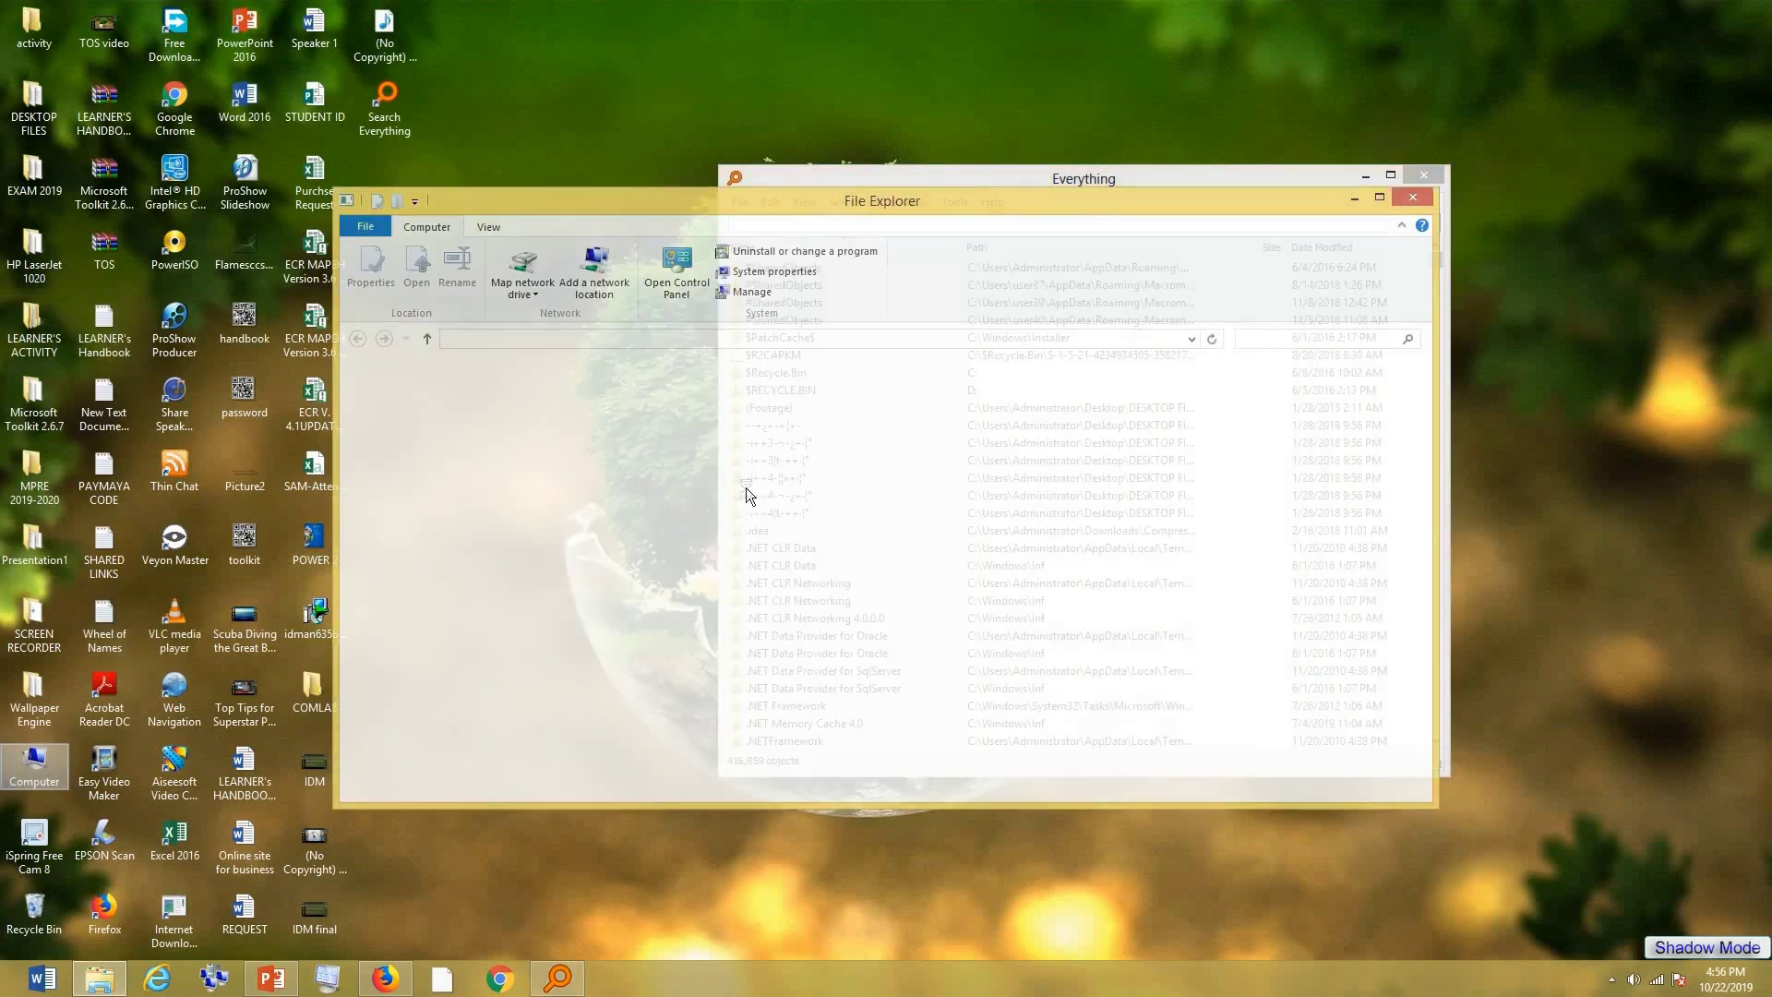
left_click_drag(1084, 200, 1398, 467)
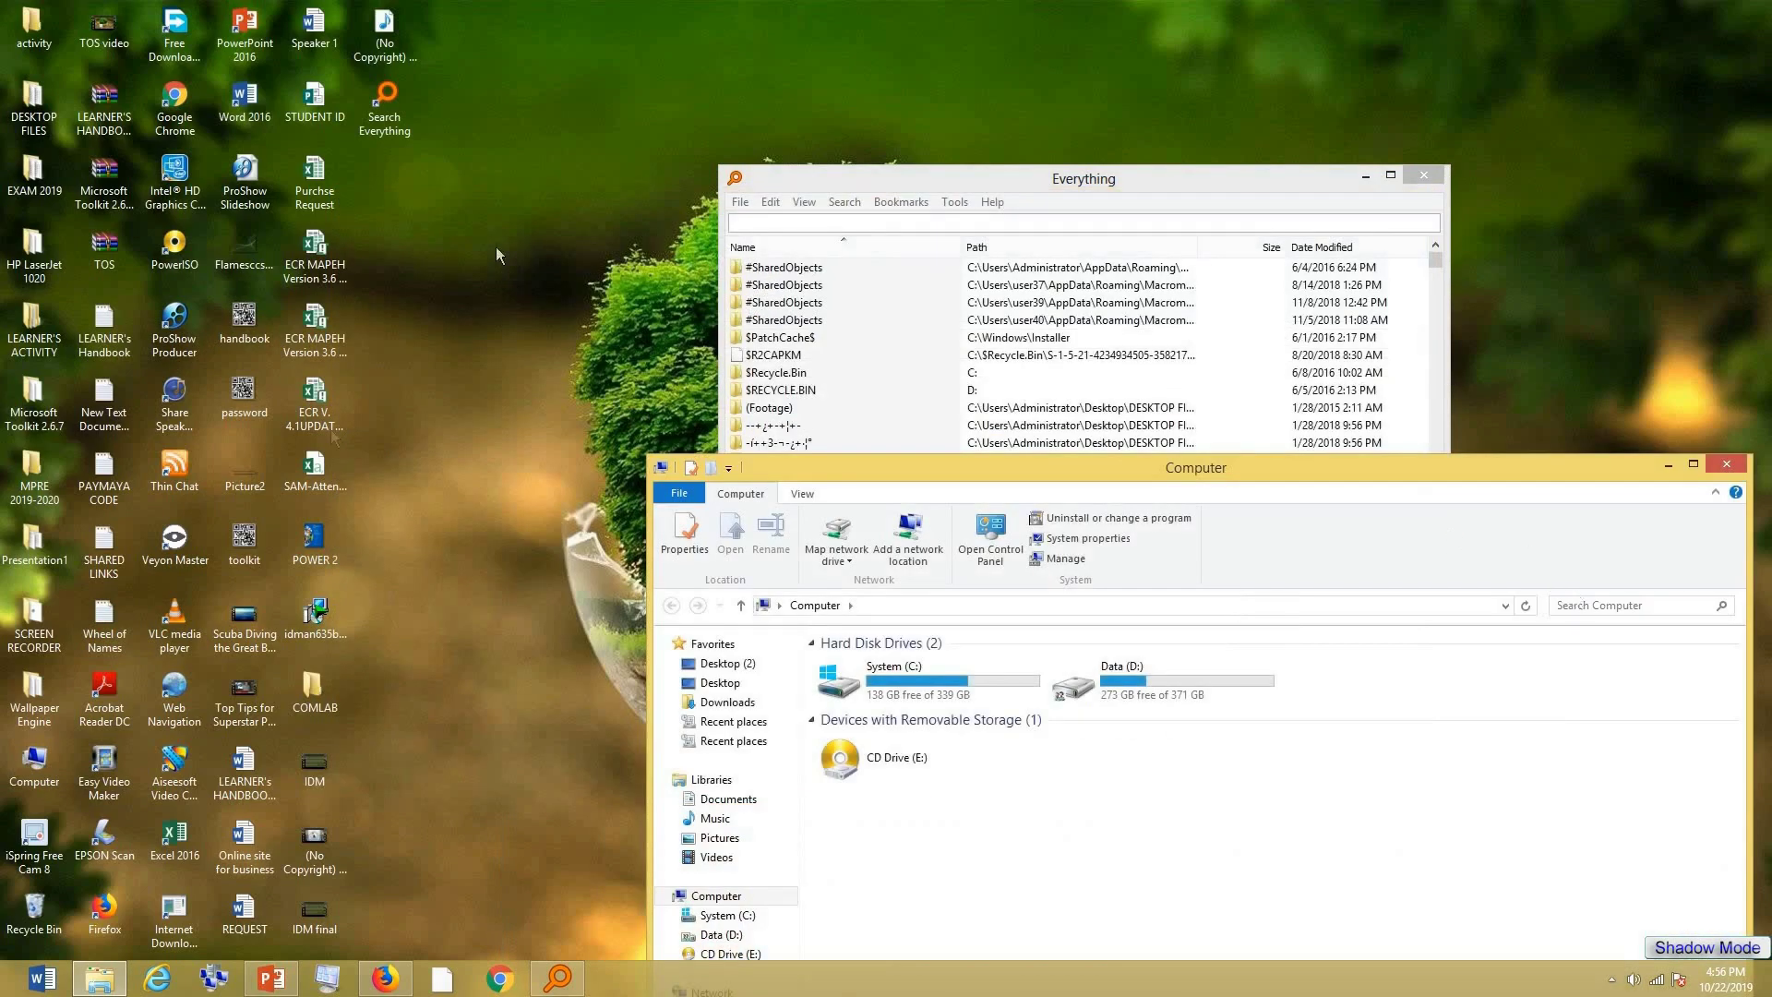
left_click(1250, 702)
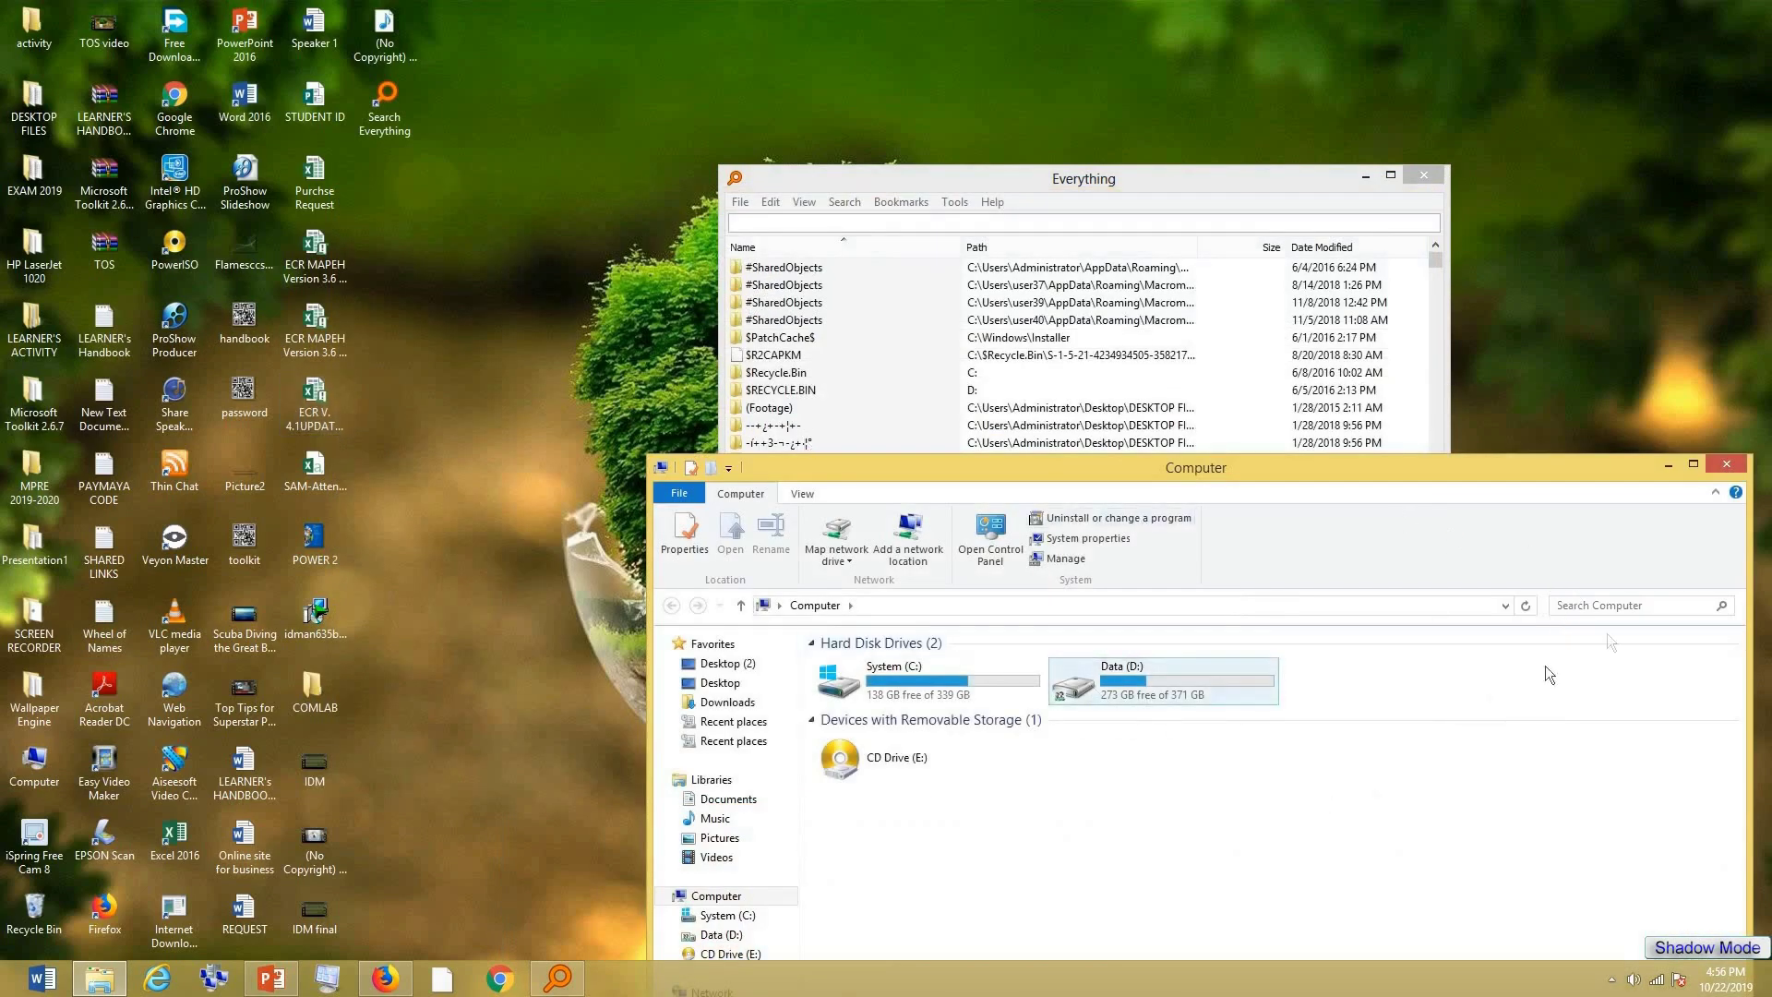
left_click(1545, 667)
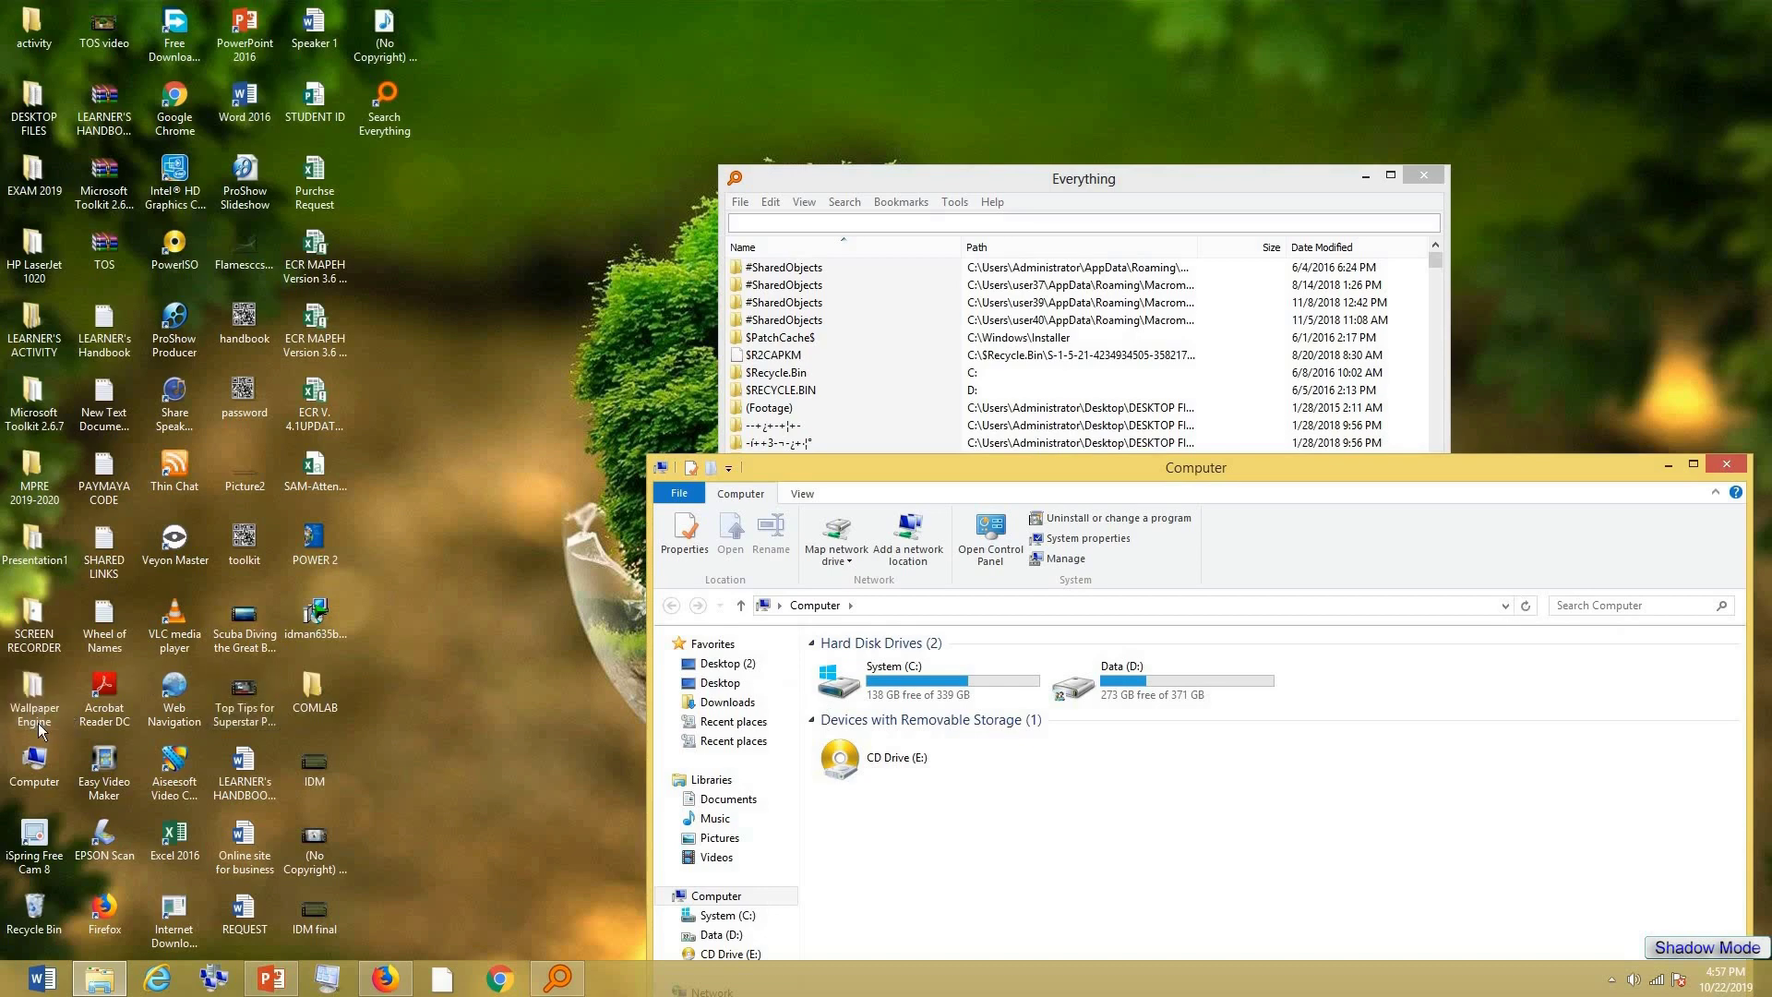
left_click(1582, 614)
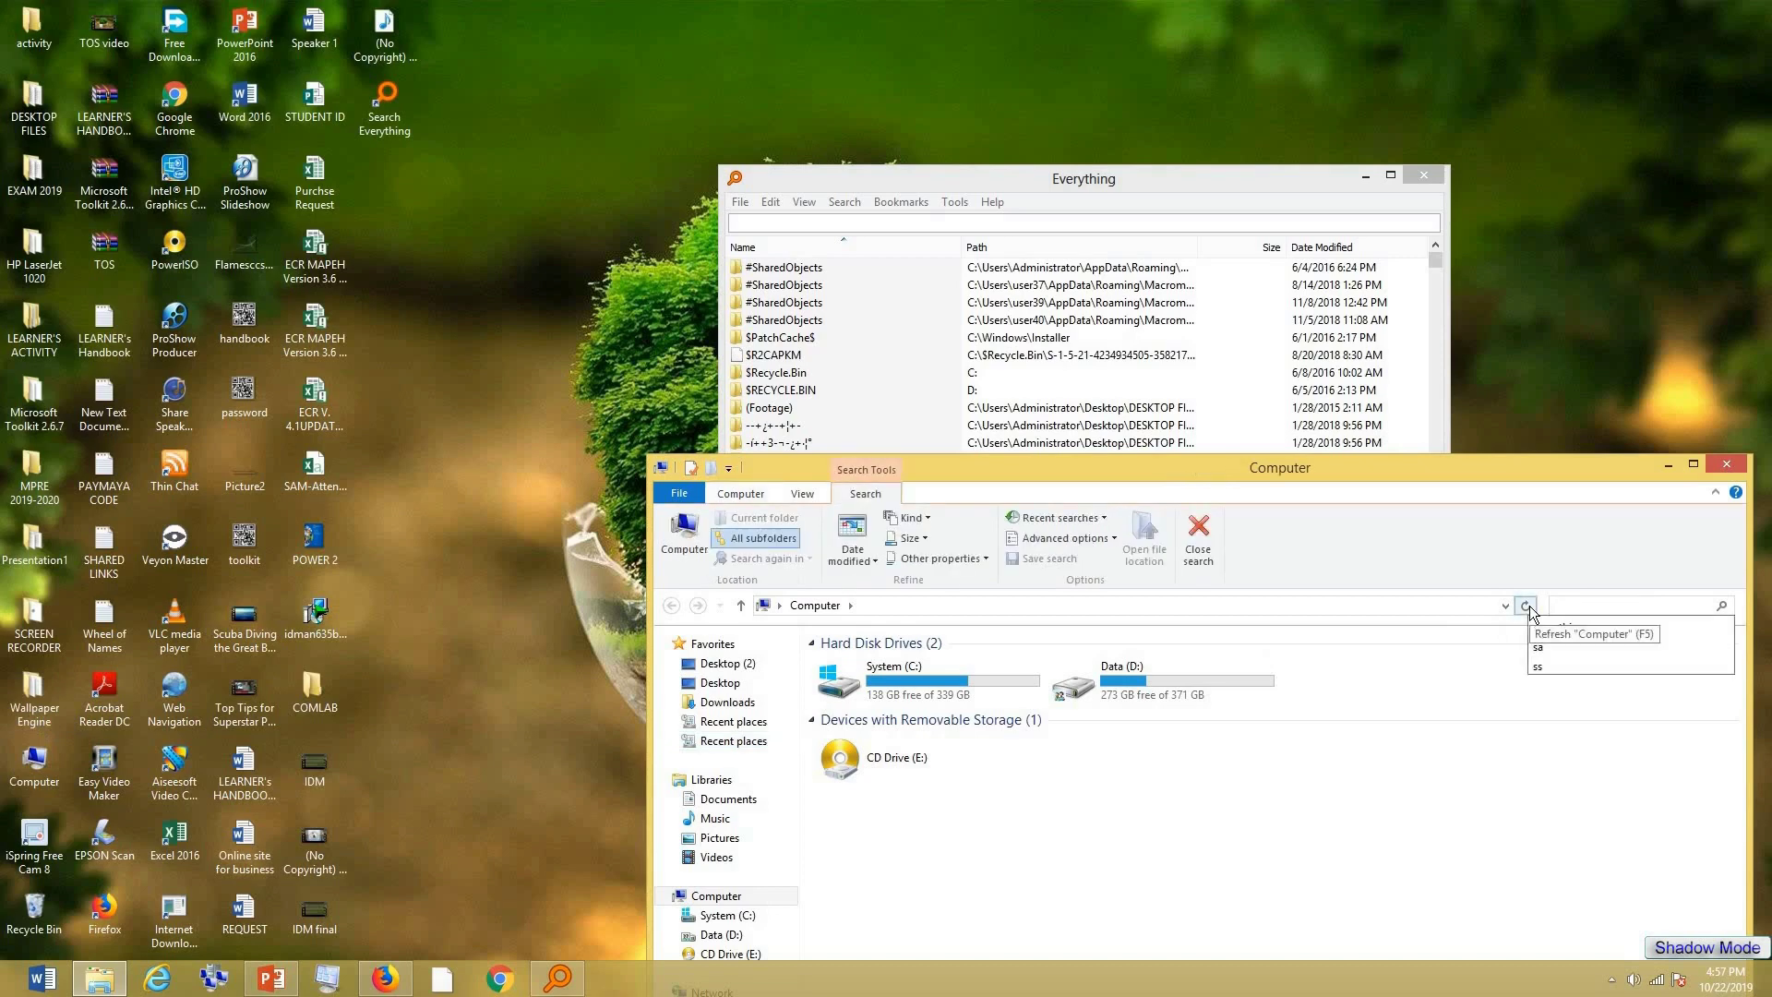
type("wallpa")
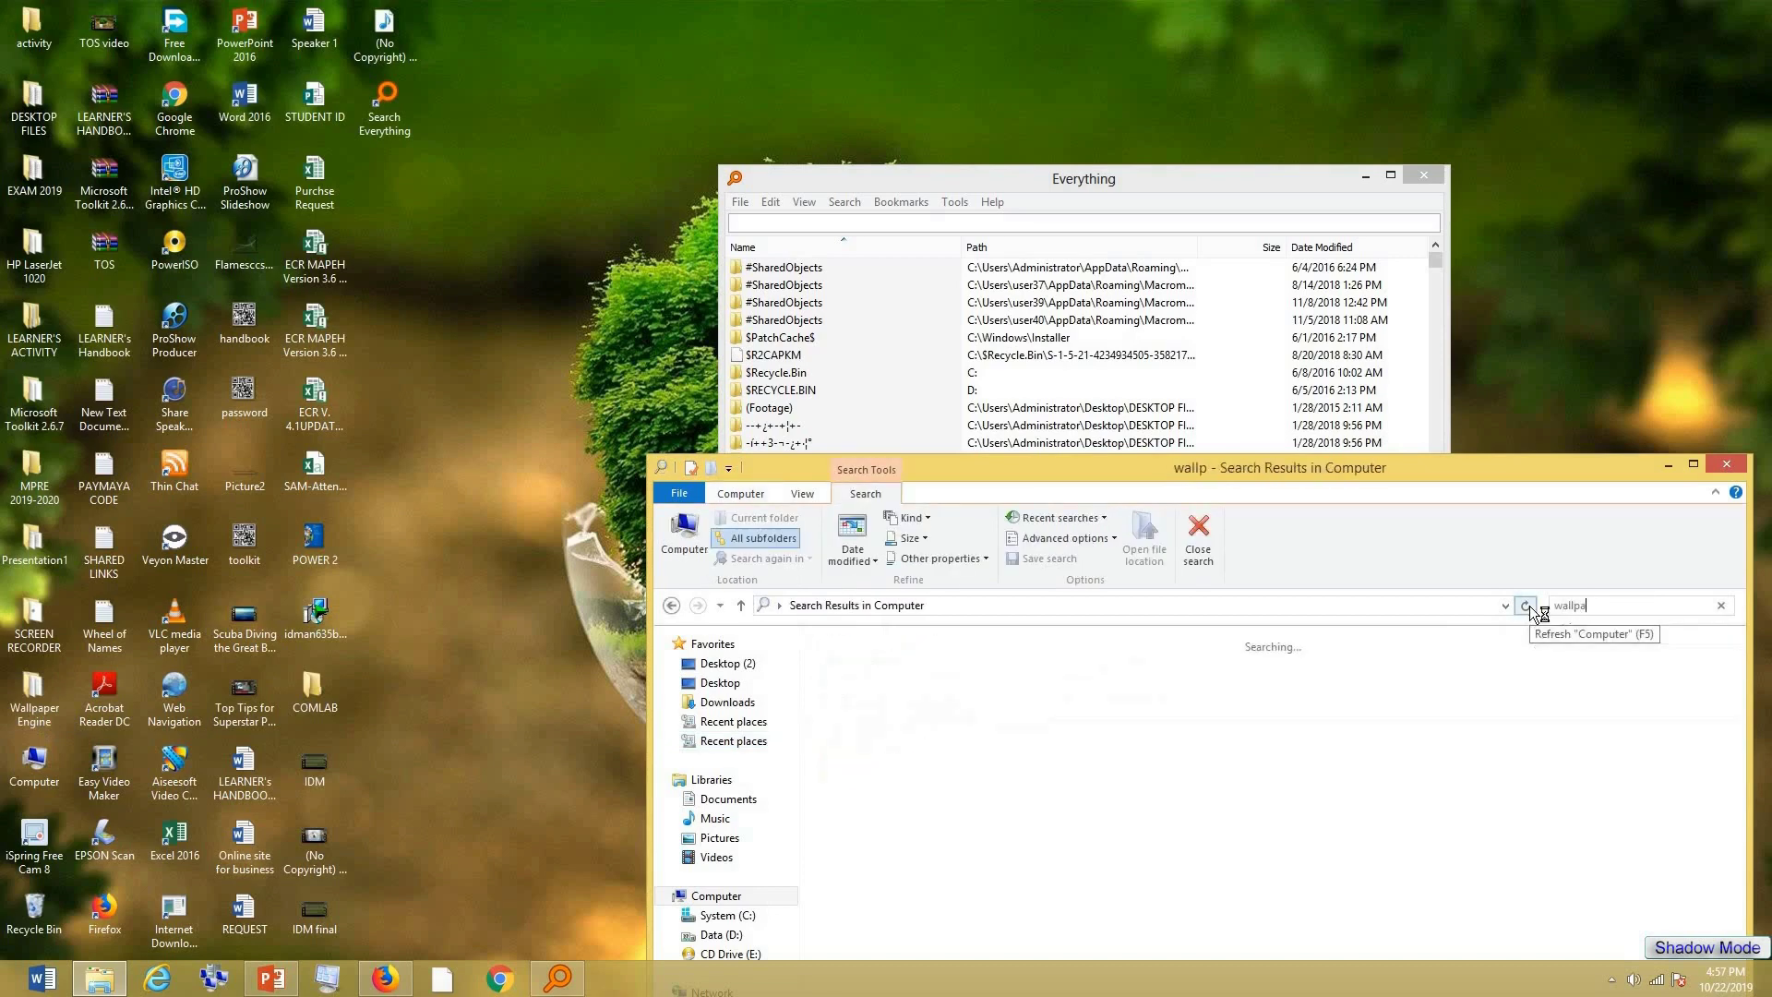
type("per")
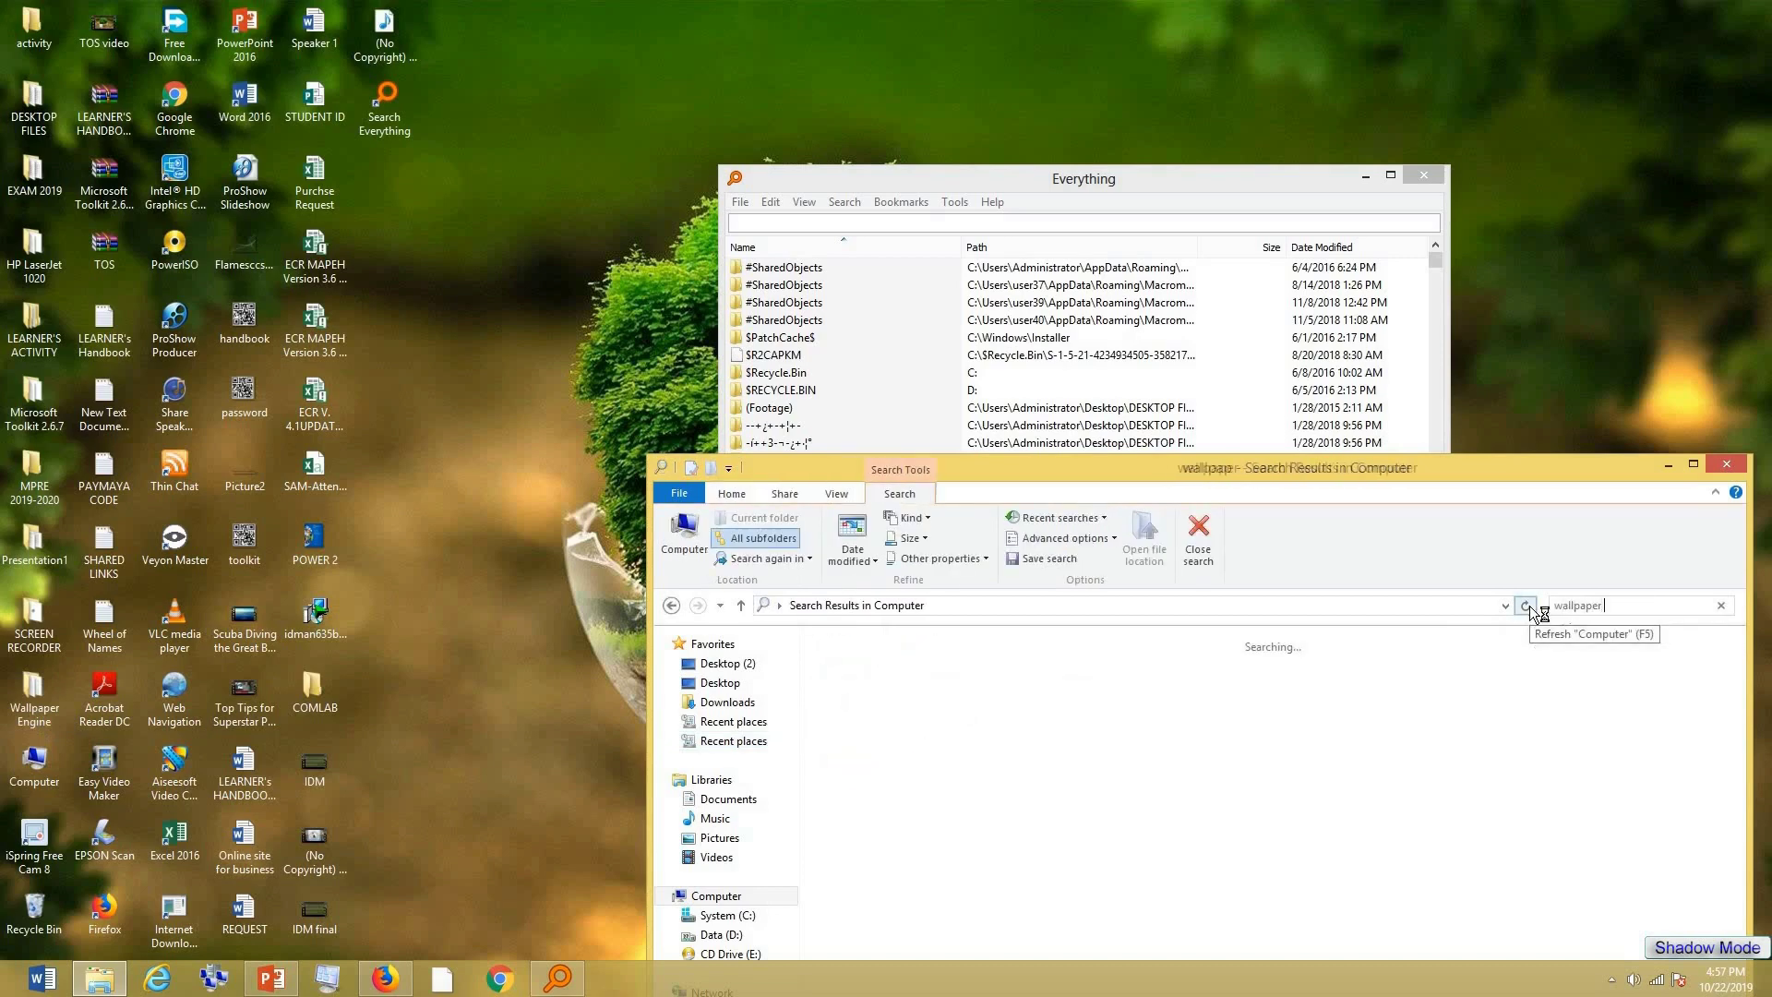
type(" engine")
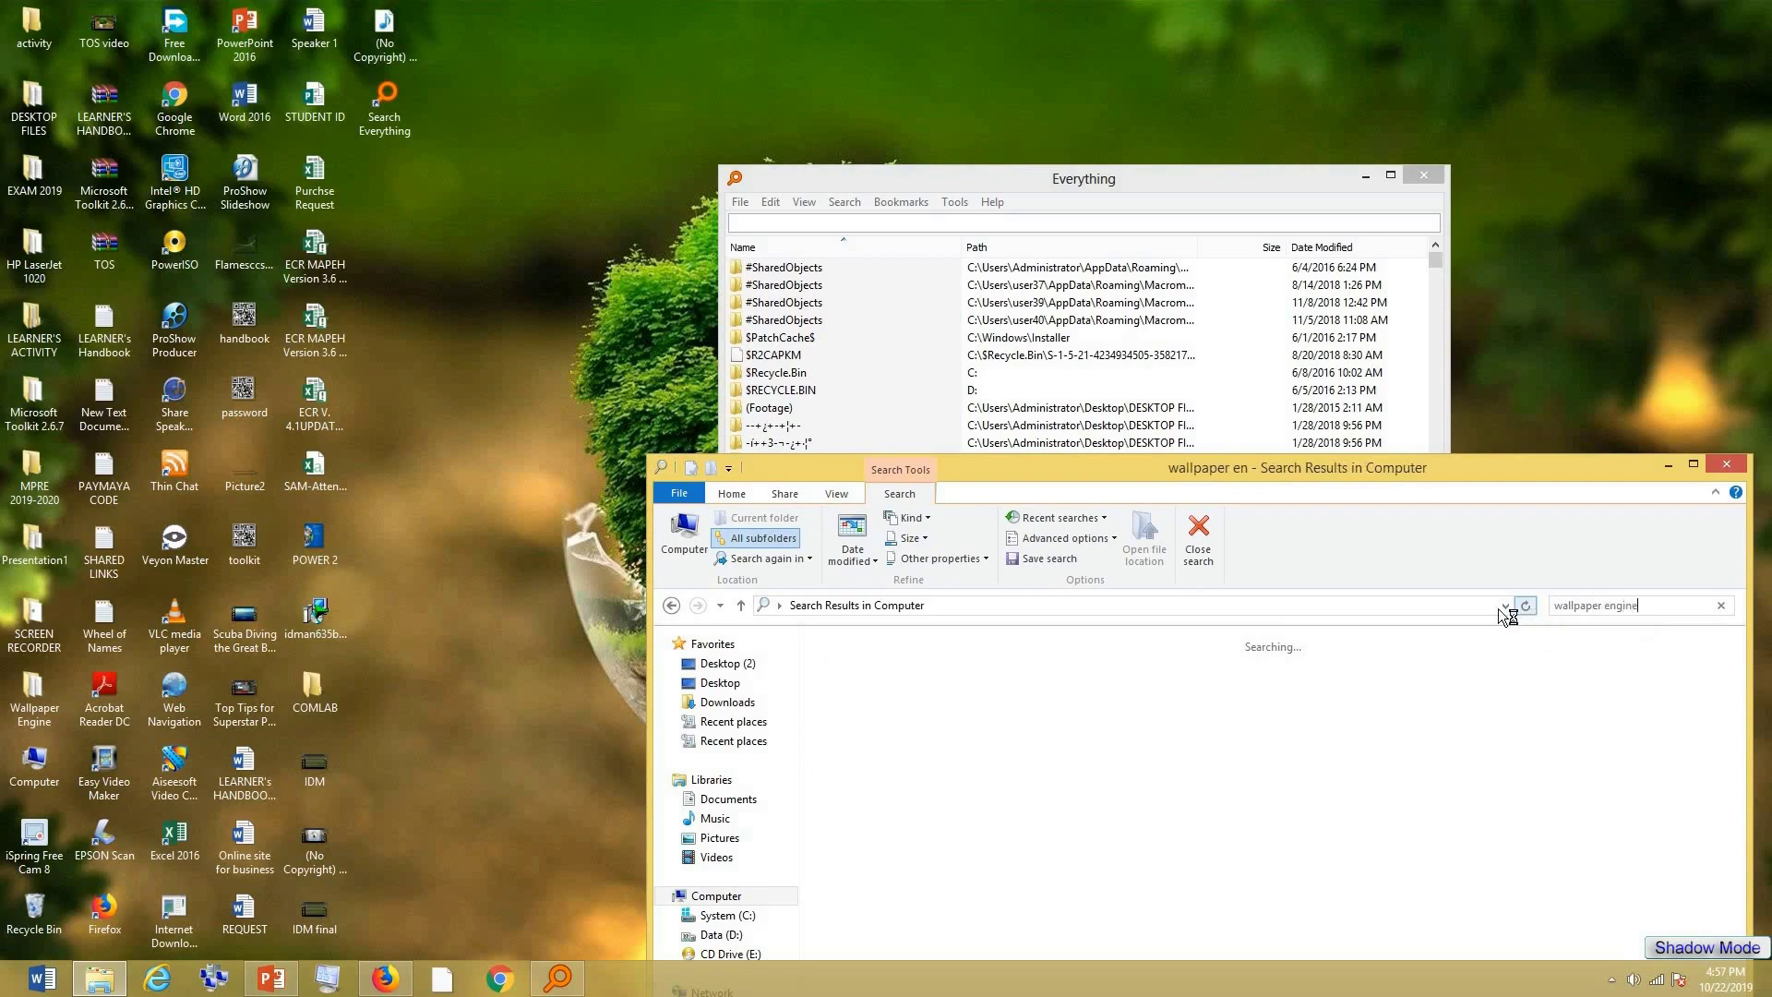
Step: Search 'wallpaper engine' in Everything, getting 3 results instantly, then close it
double_click(388, 118)
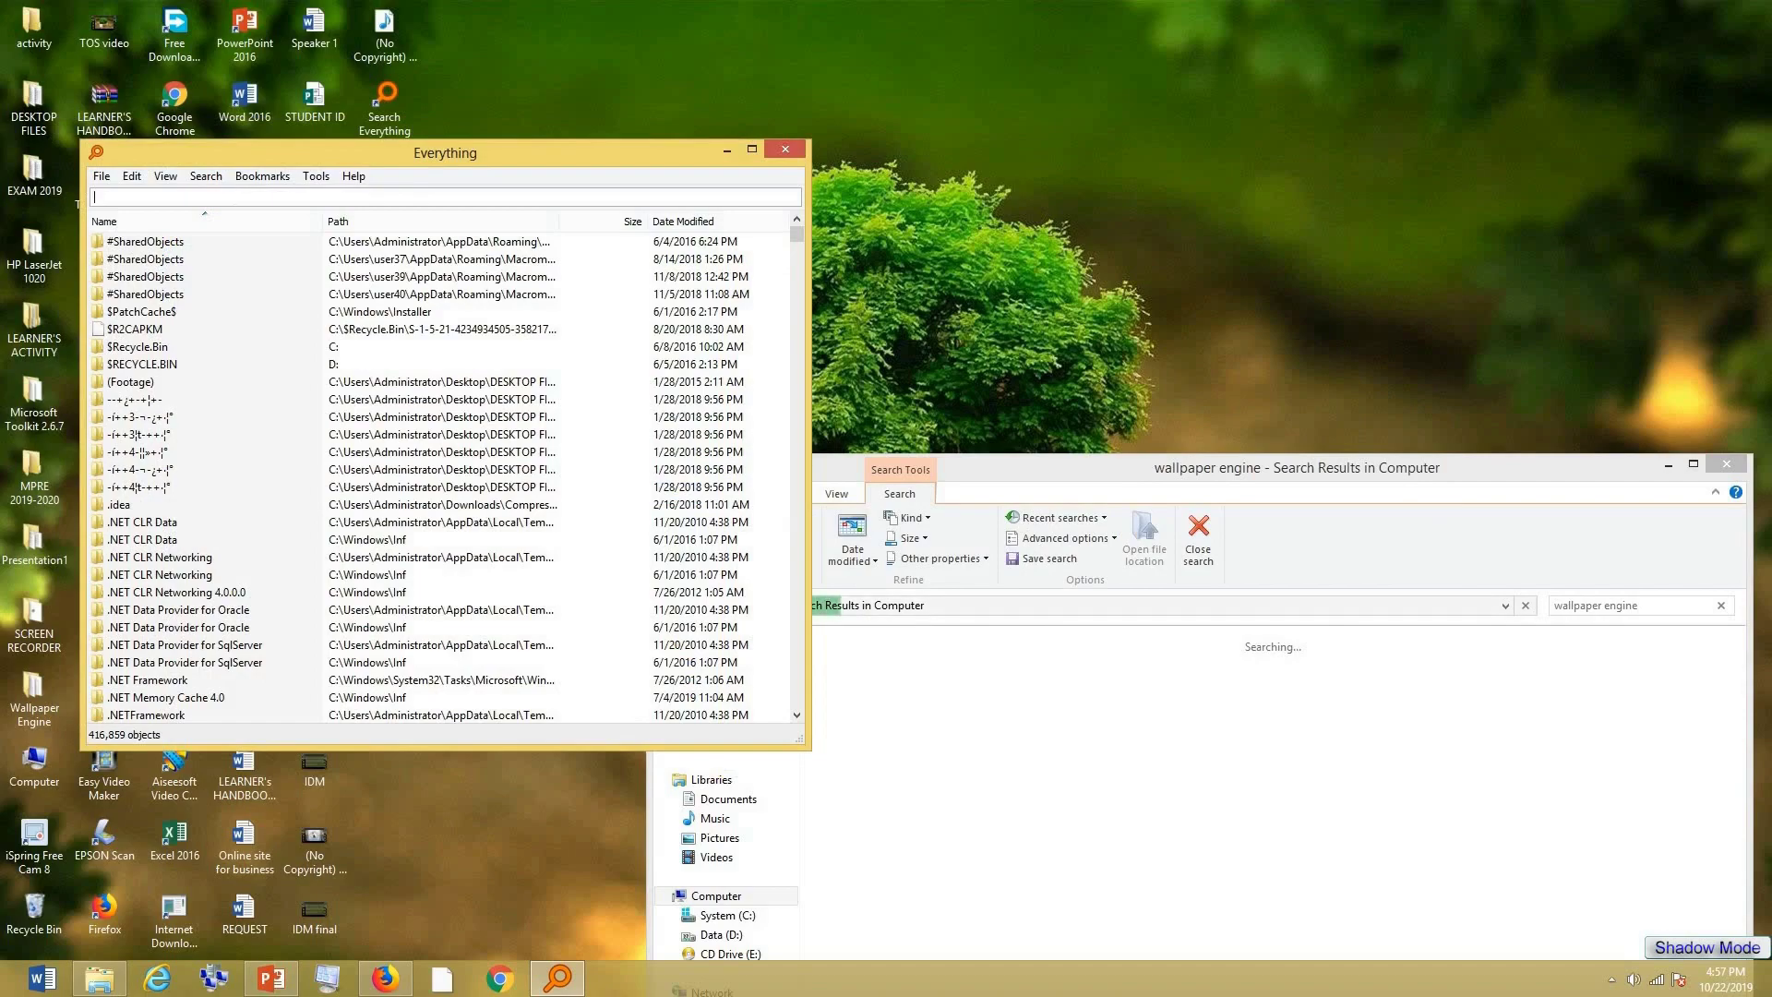
type("wa")
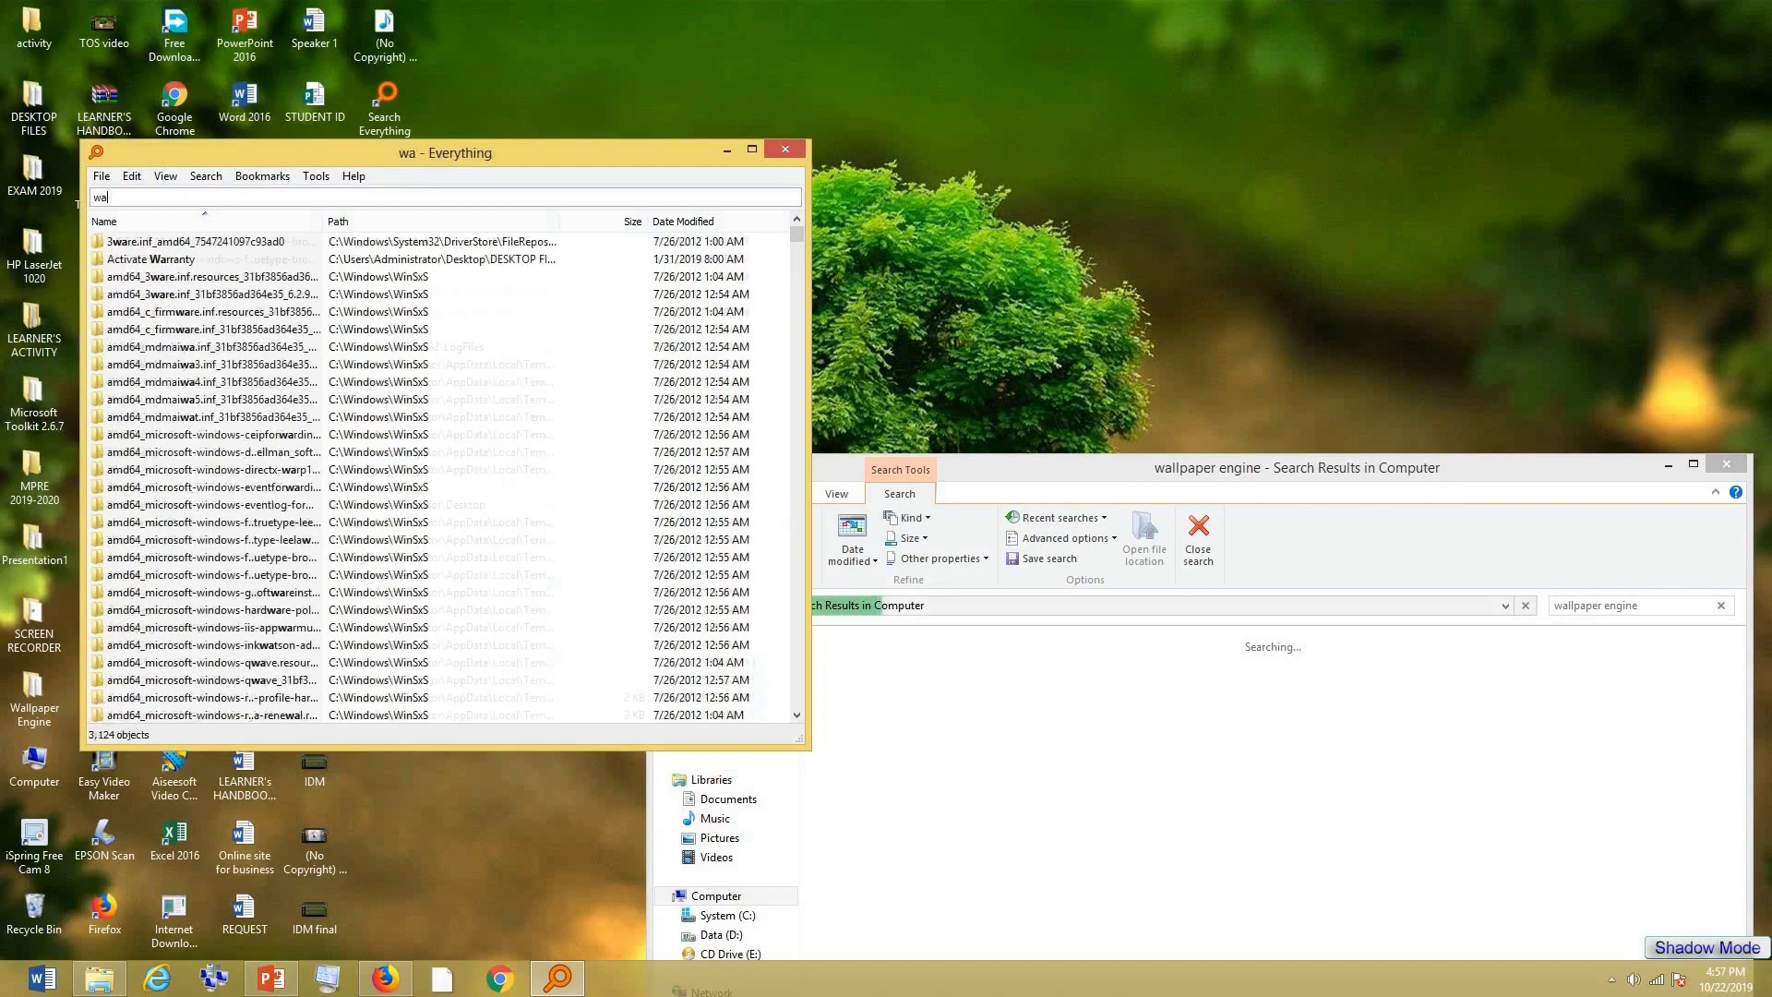
type("llpap")
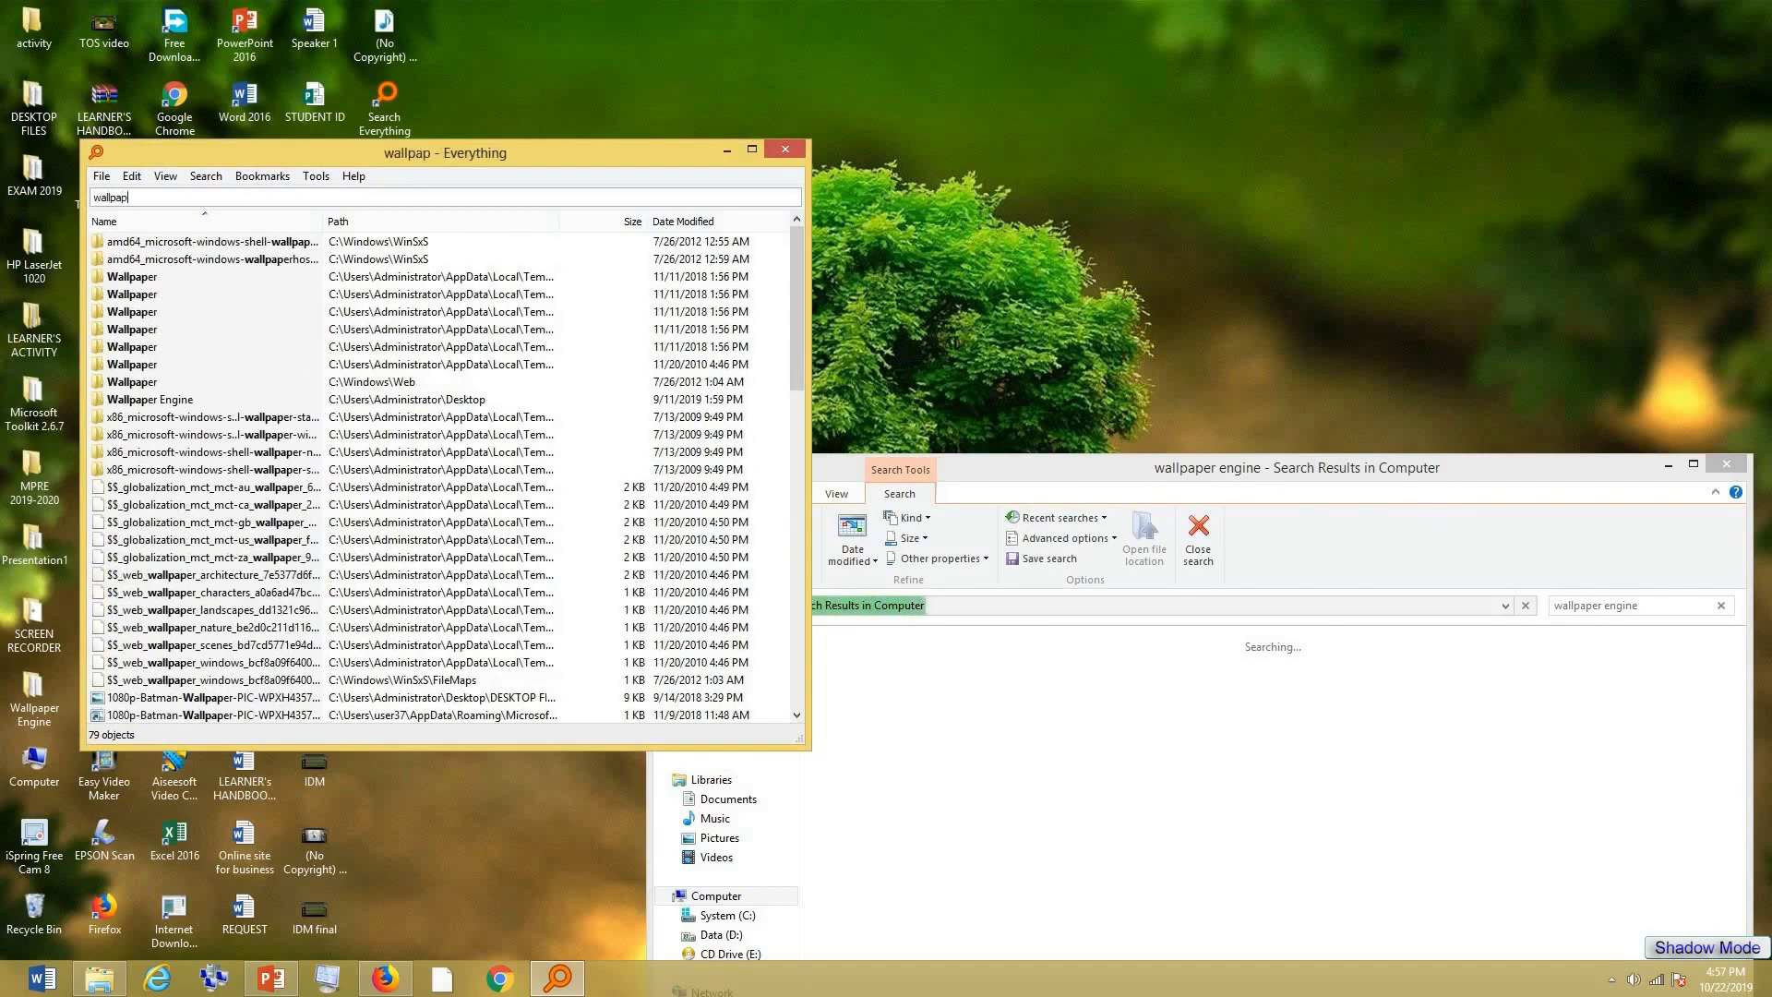
type("er en")
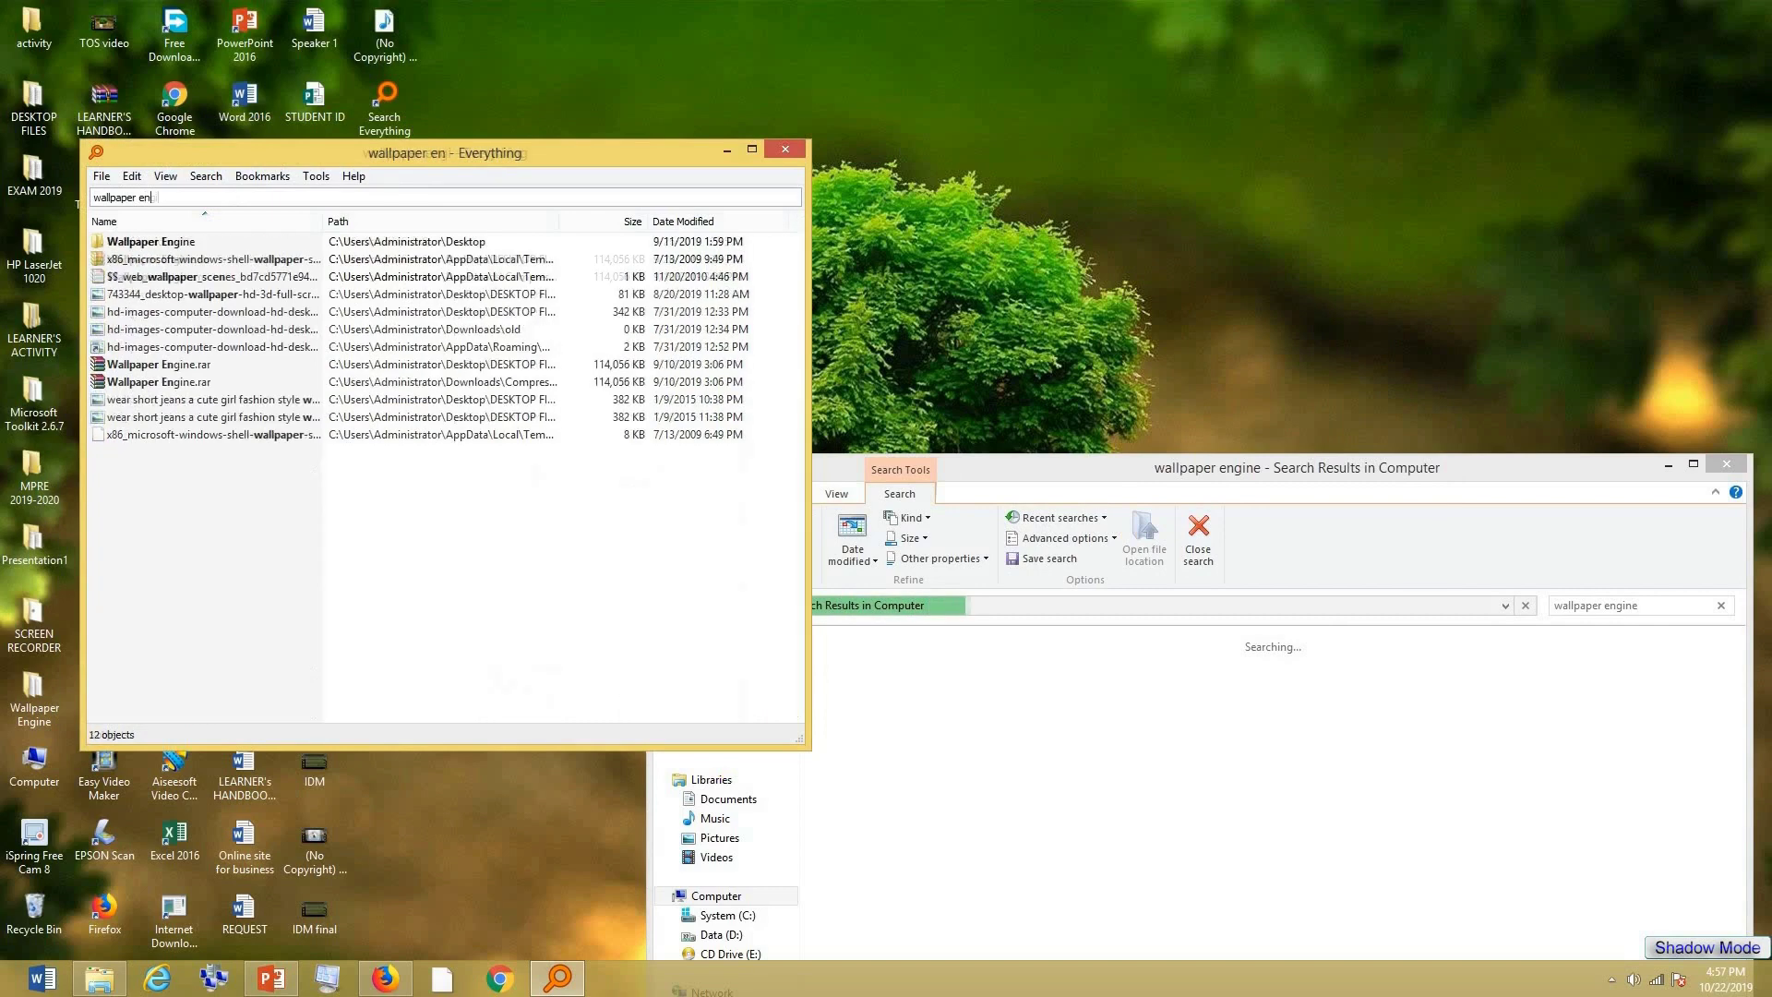
type("gine")
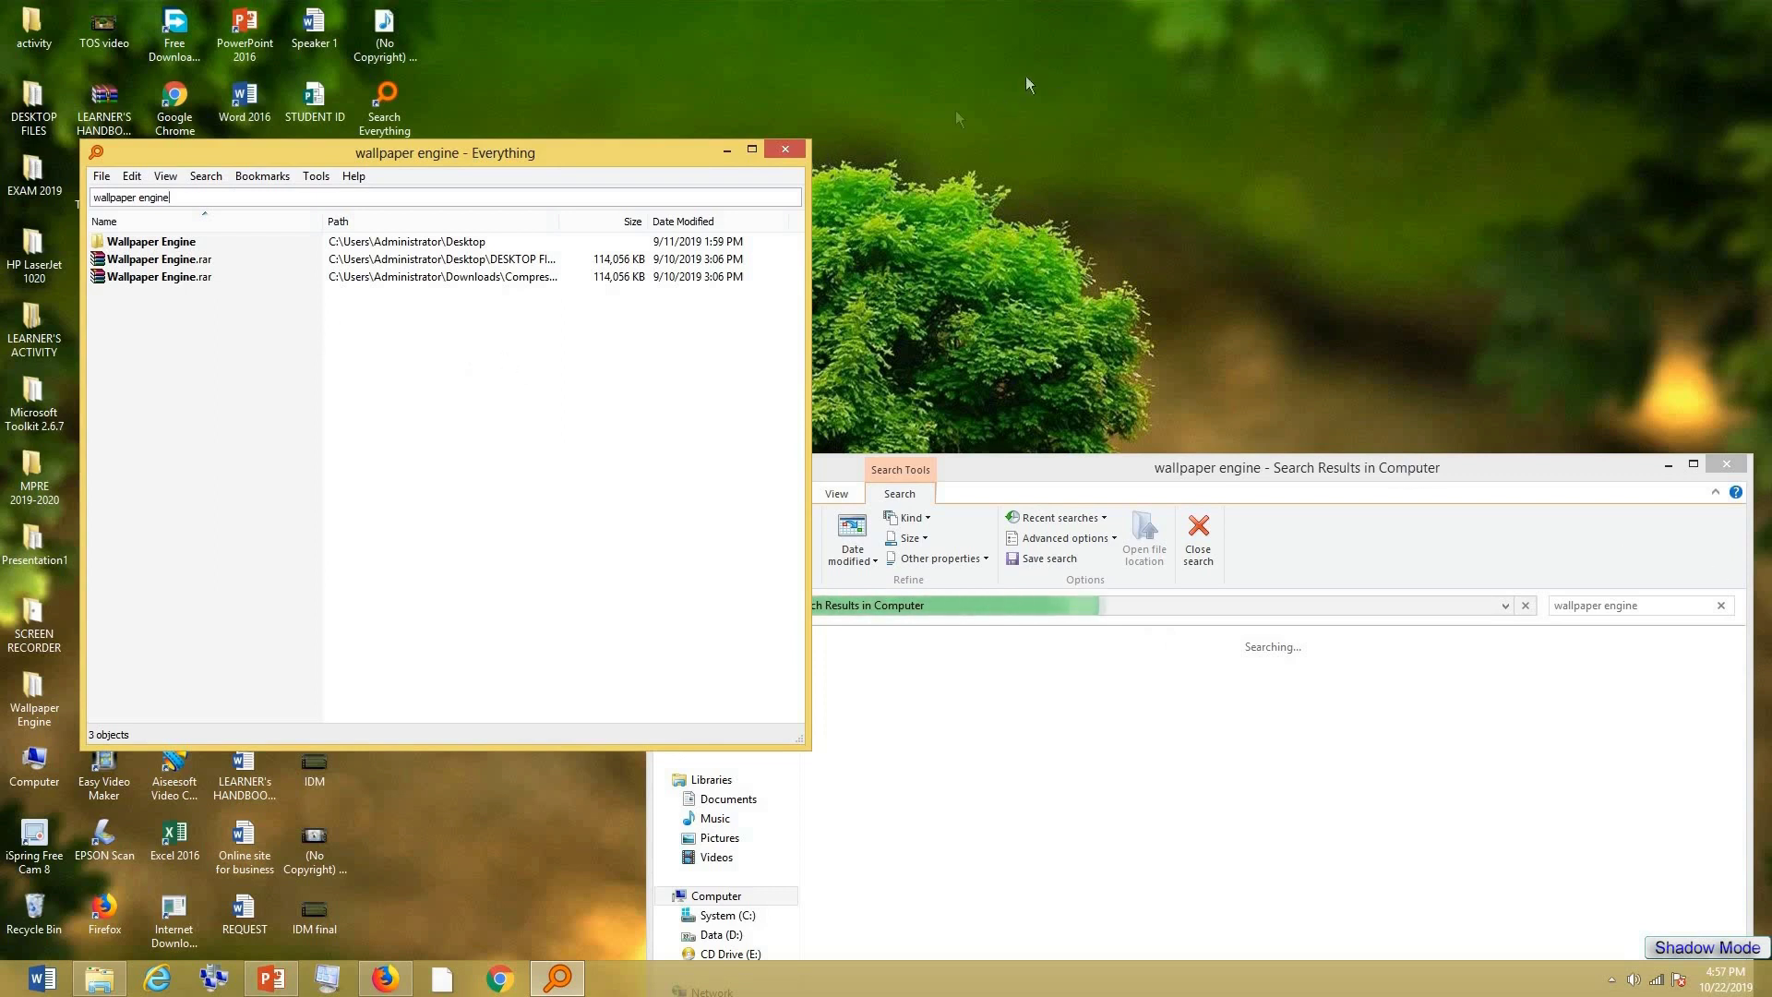
left_click(798, 148)
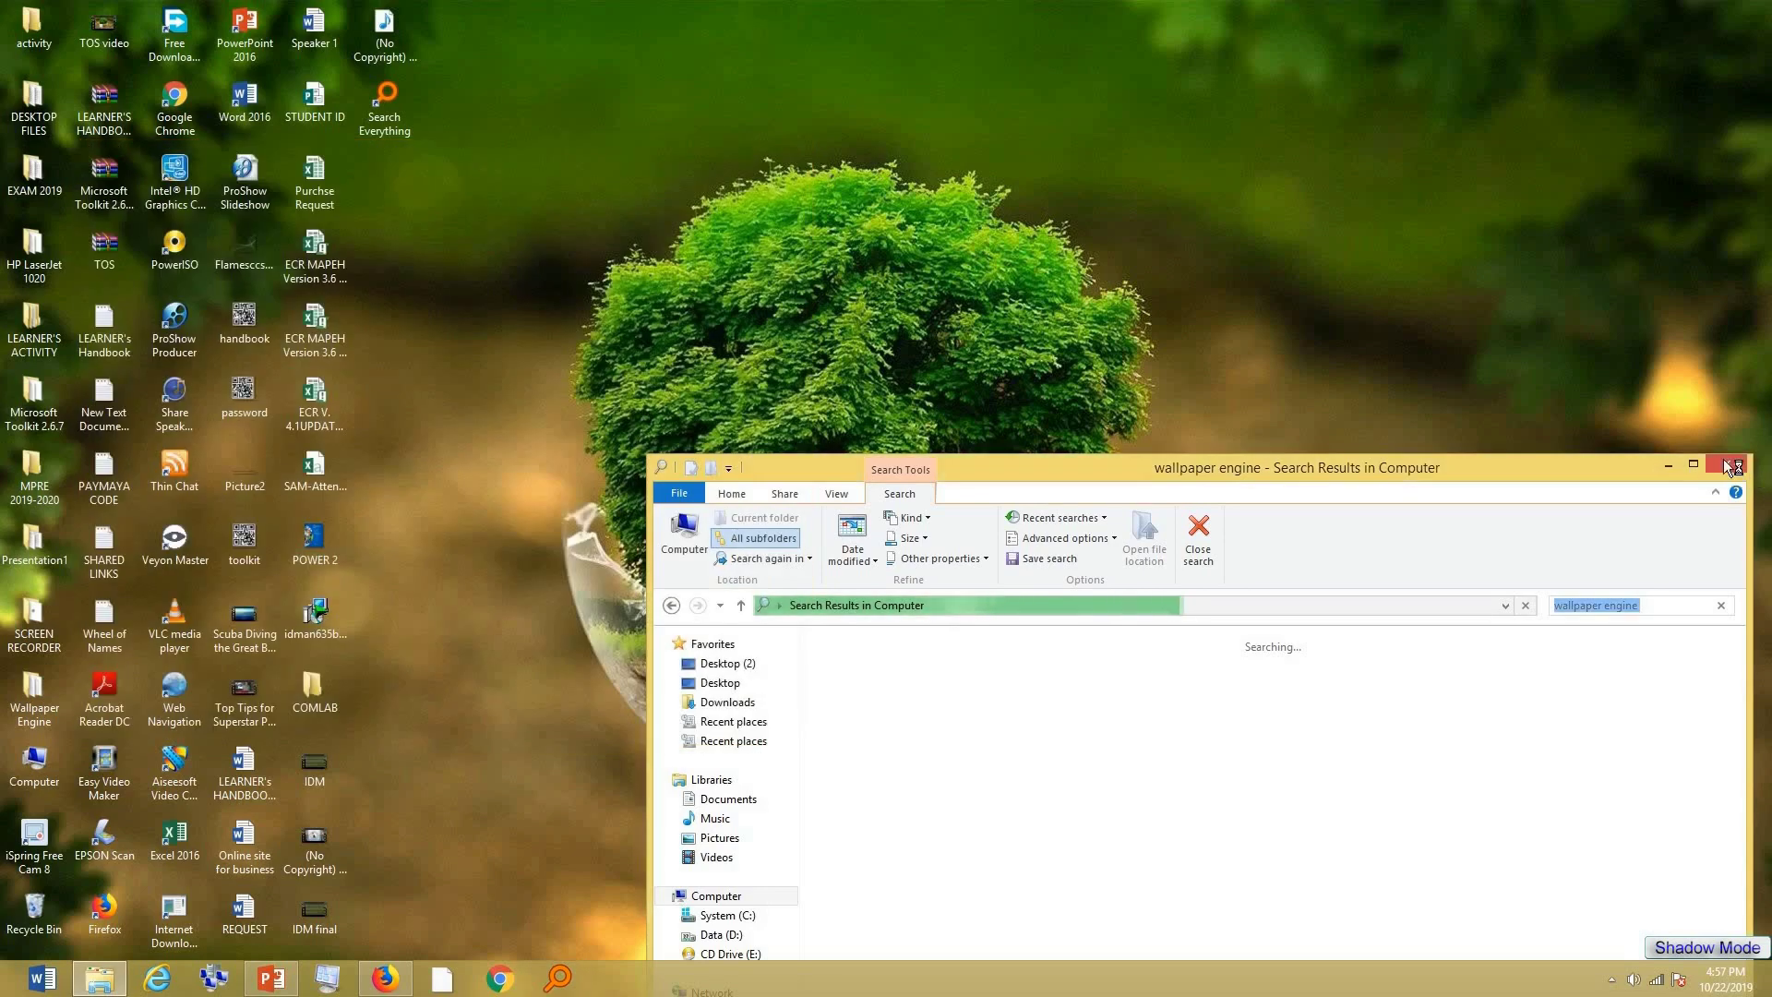